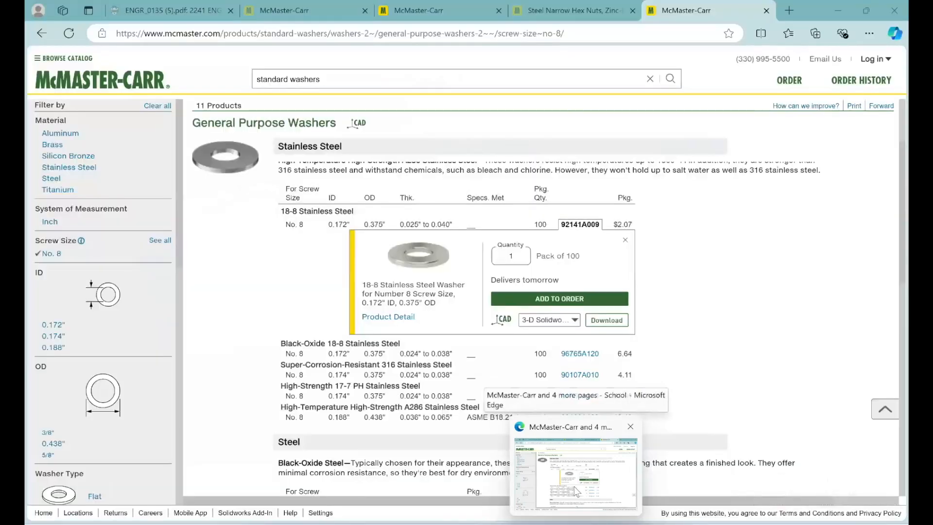
Examine the McMaster-Carr pages for No. 8 general purpose washers, steel narrow hex nuts and 8-32 hex head screws.
{"action": "left_click", "coordinate": [575, 490]}
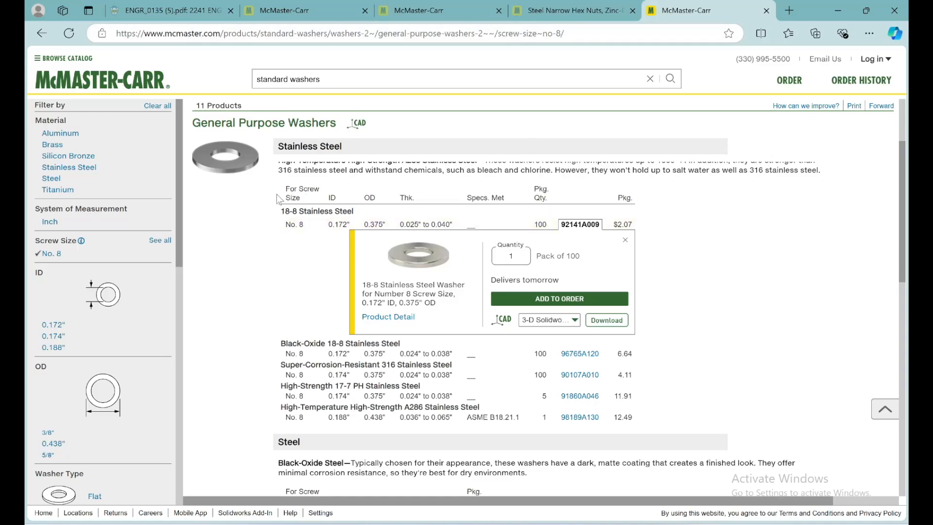
{"action": "left_click", "coordinate": [549, 12]}
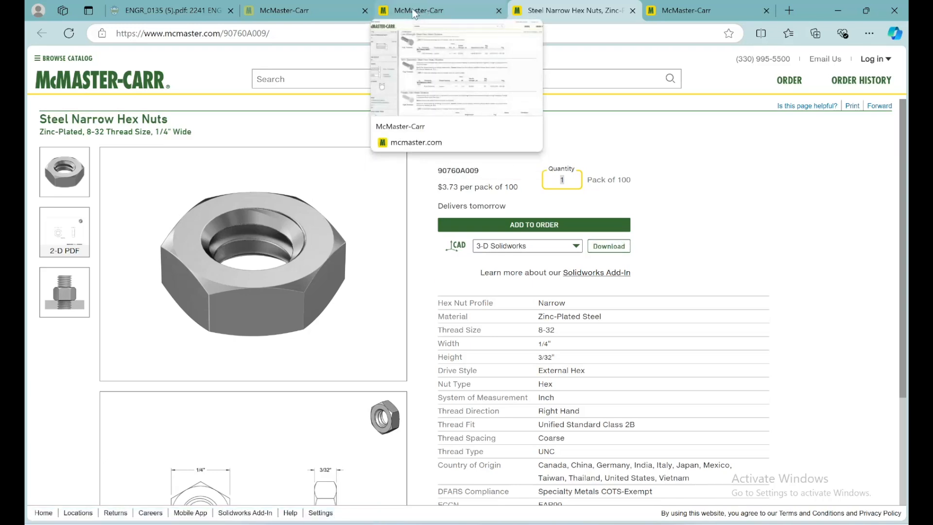
{"action": "left_click", "coordinate": [652, 13]}
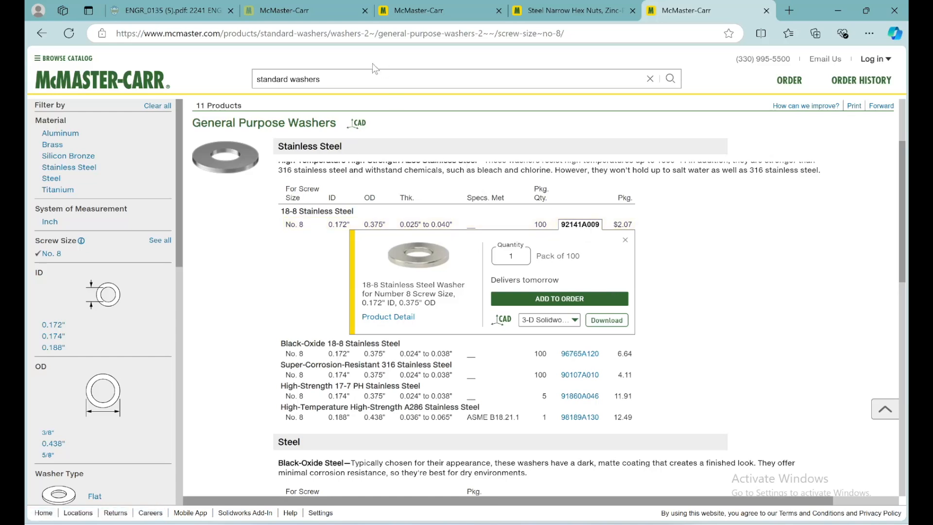
{"action": "left_click", "coordinate": [305, 16]}
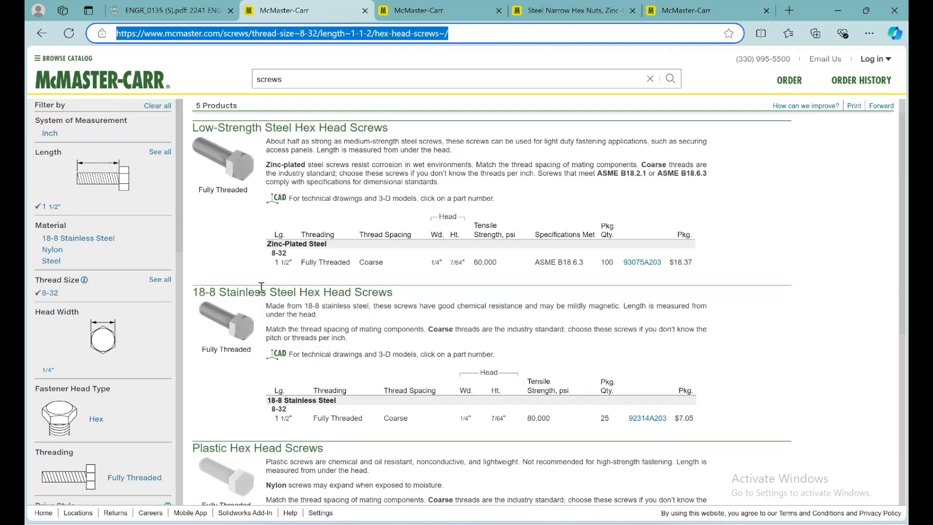
{"action": "left_click_drag", "start_coordinate": [261, 292], "coordinate": [371, 294]}
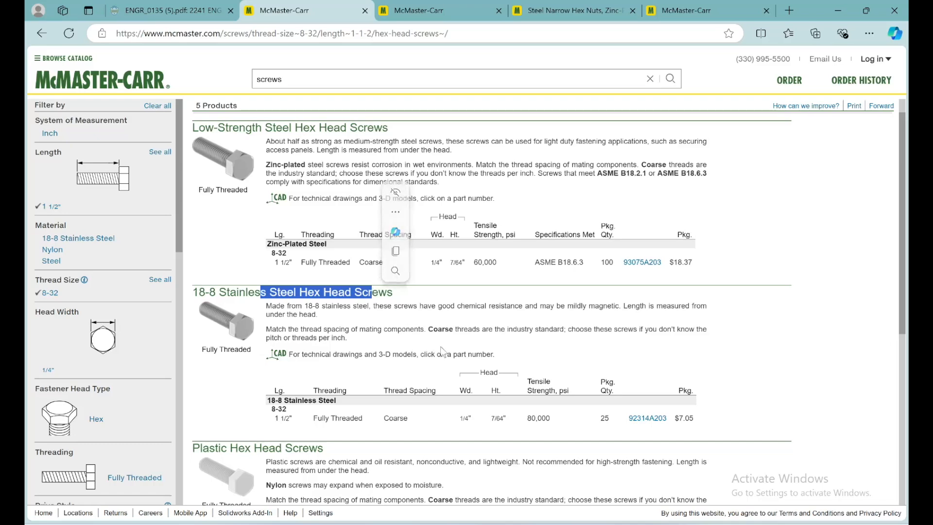
Switch to SOLIDWORKS and create a new assembly document.
{"action": "mouse_move", "coordinate": [602, 523]}
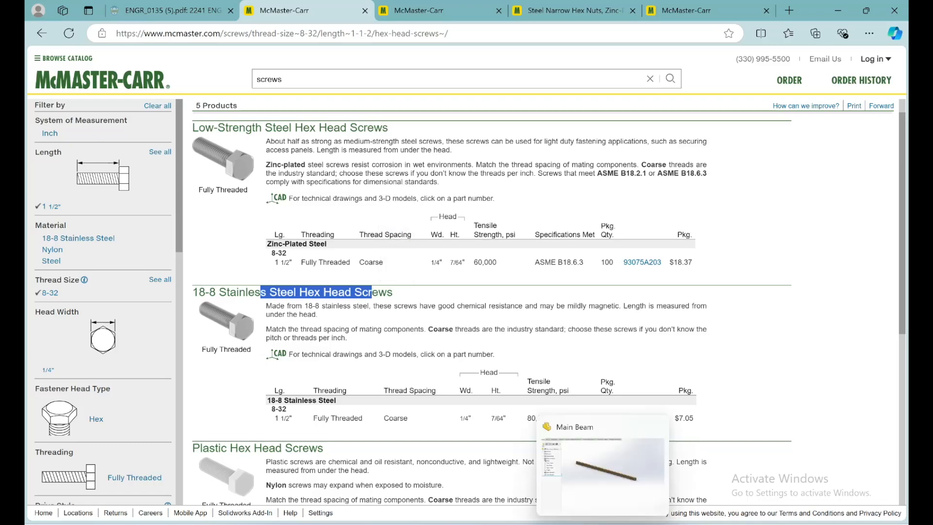
{"action": "left_click", "coordinate": [598, 486]}
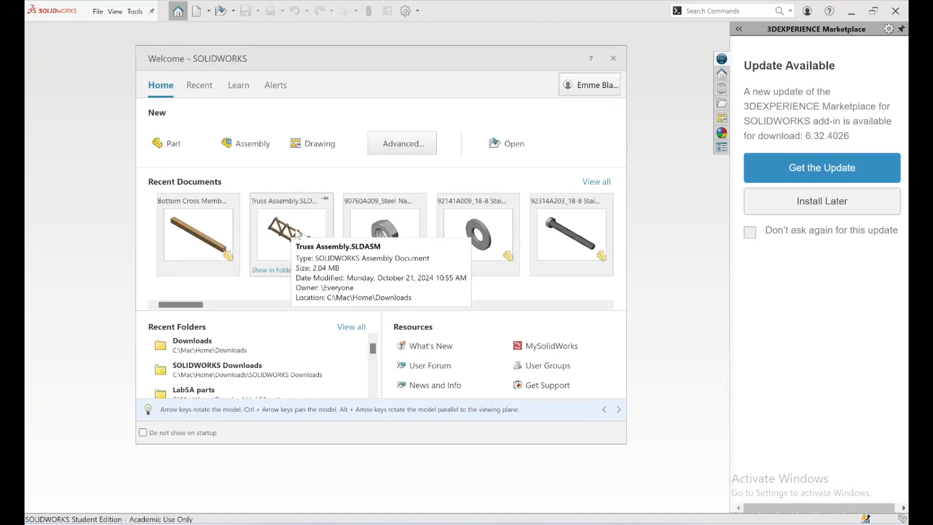
{"action": "left_click", "coordinate": [243, 147]}
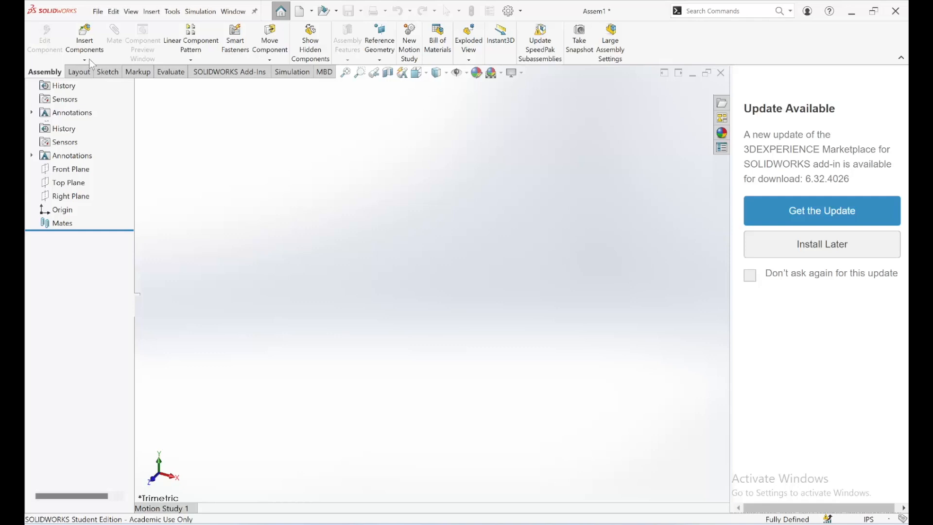
Insert the Main Beam part from the Downloads folder as the first component of the assembly.
{"action": "left_click", "coordinate": [90, 58]}
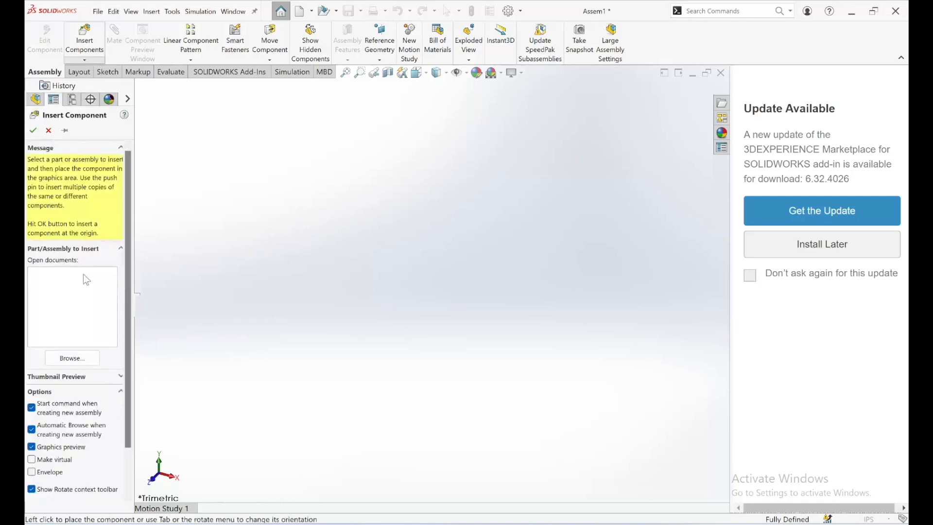
{"action": "left_click", "coordinate": [91, 358]}
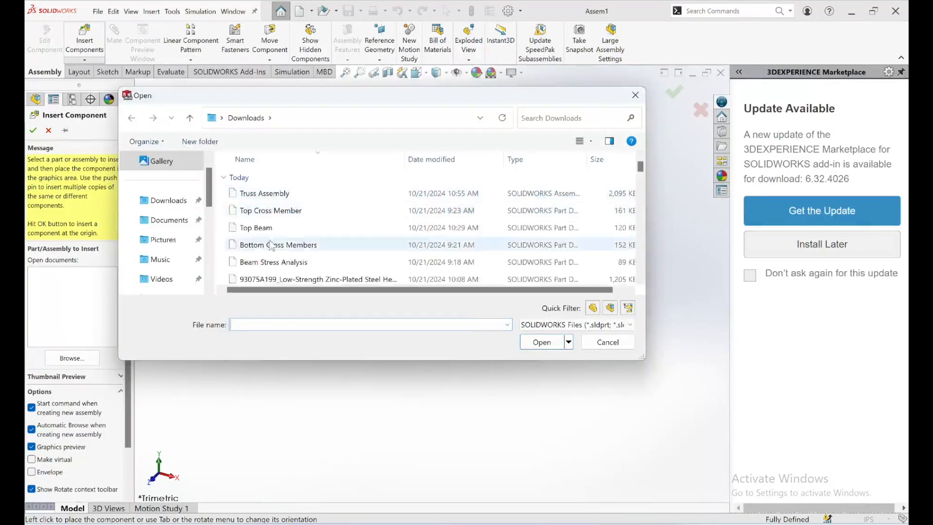
{"action": "scroll", "coordinate": [318, 241], "scroll_direction": "down", "scroll_amount": 1}
{"action": "scroll", "coordinate": [319, 241], "scroll_direction": "down", "scroll_amount": 3}
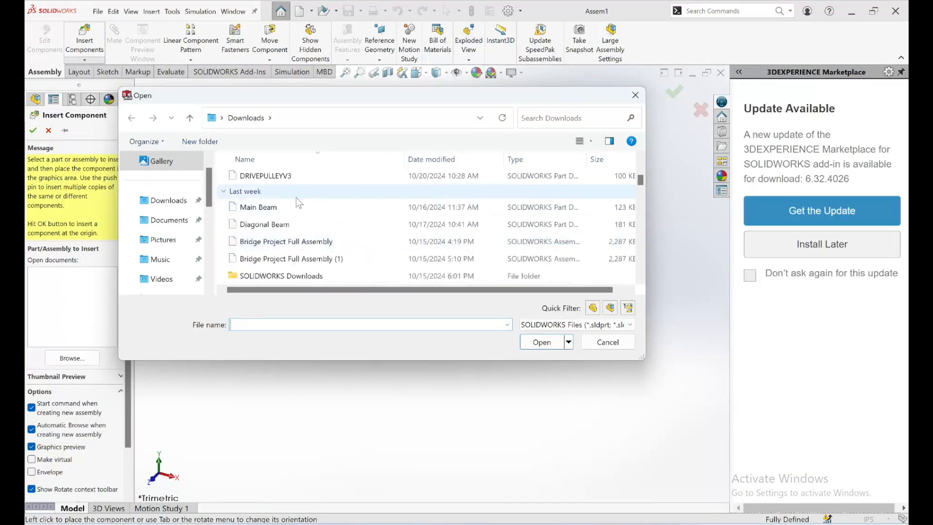
{"action": "double_click", "coordinate": [299, 208]}
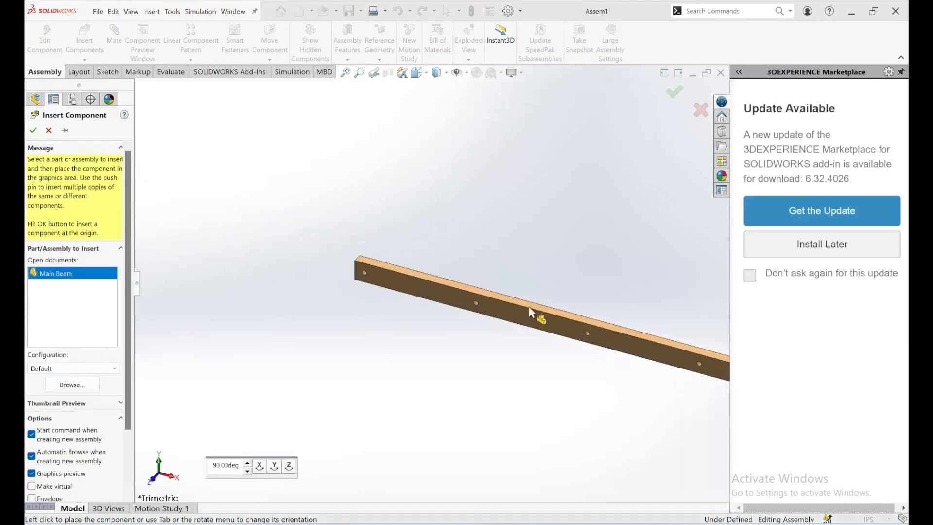
{"action": "left_click", "coordinate": [528, 307]}
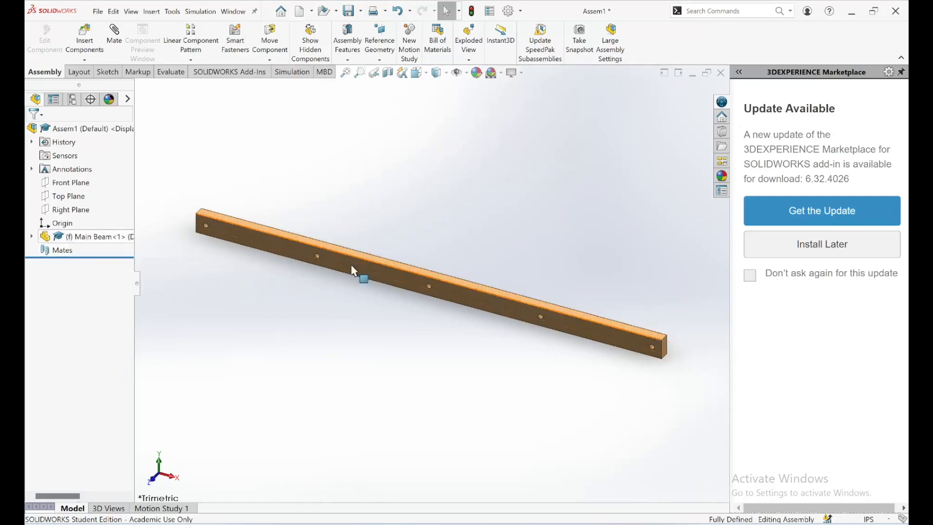
{"action": "left_click", "coordinate": [364, 174]}
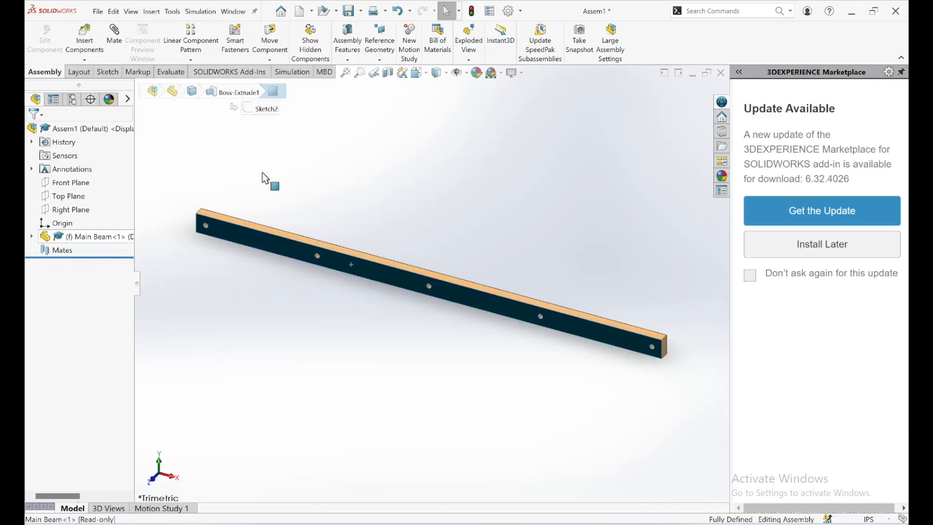
{"action": "left_click", "coordinate": [362, 345]}
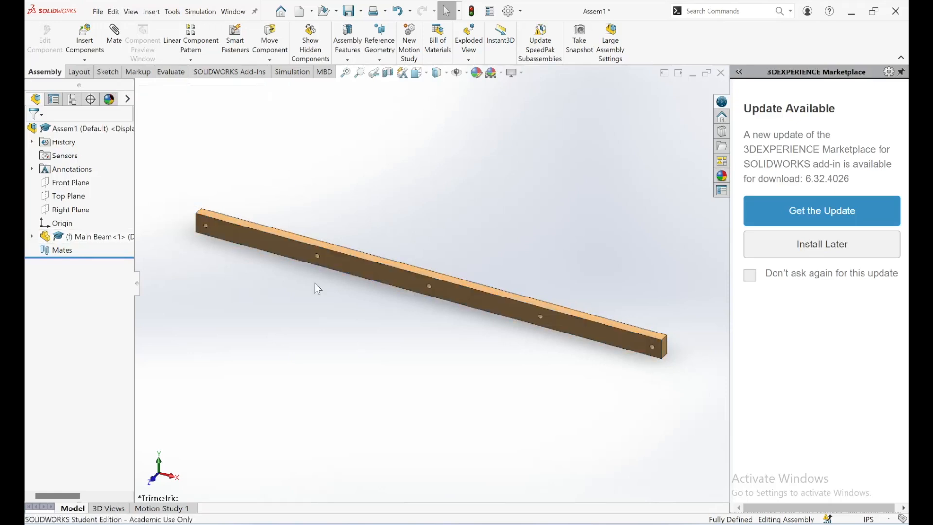
Insert the Diagonal Beam part from the Downloads folder into the assembly.
{"action": "left_click", "coordinate": [85, 39]}
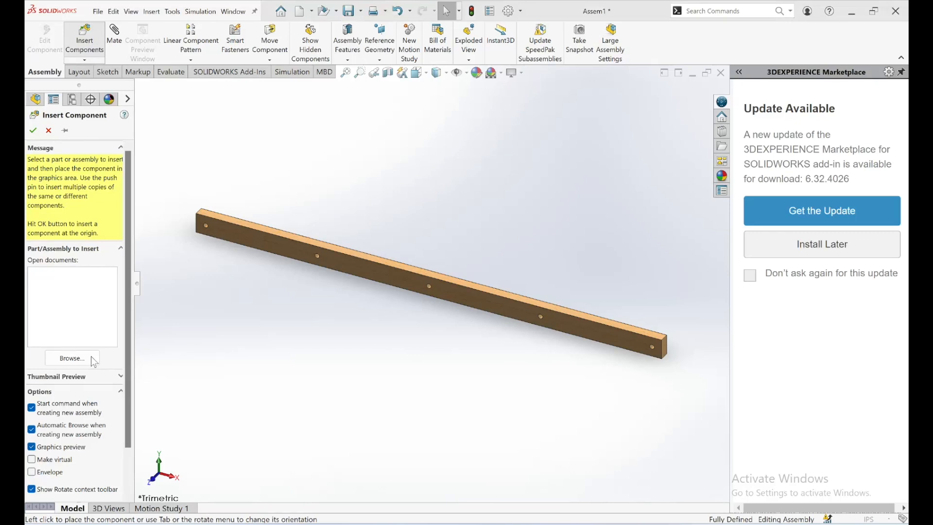
{"action": "left_click", "coordinate": [73, 357]}
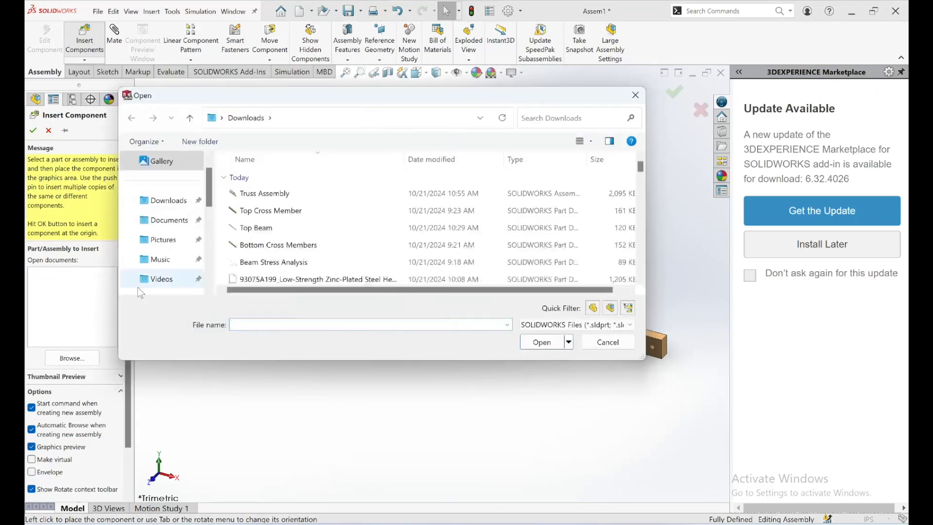
{"action": "scroll", "coordinate": [310, 246], "scroll_direction": "down", "scroll_amount": 3}
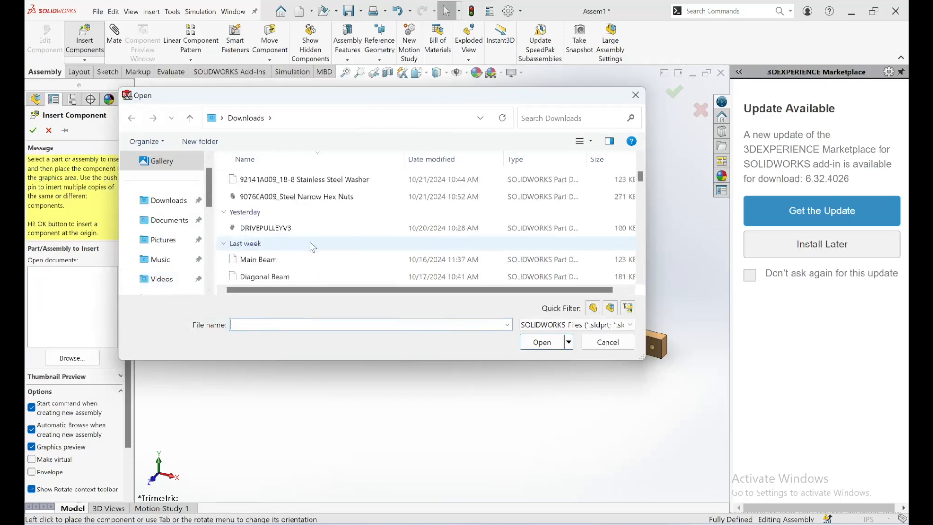
{"action": "left_click", "coordinate": [299, 272]}
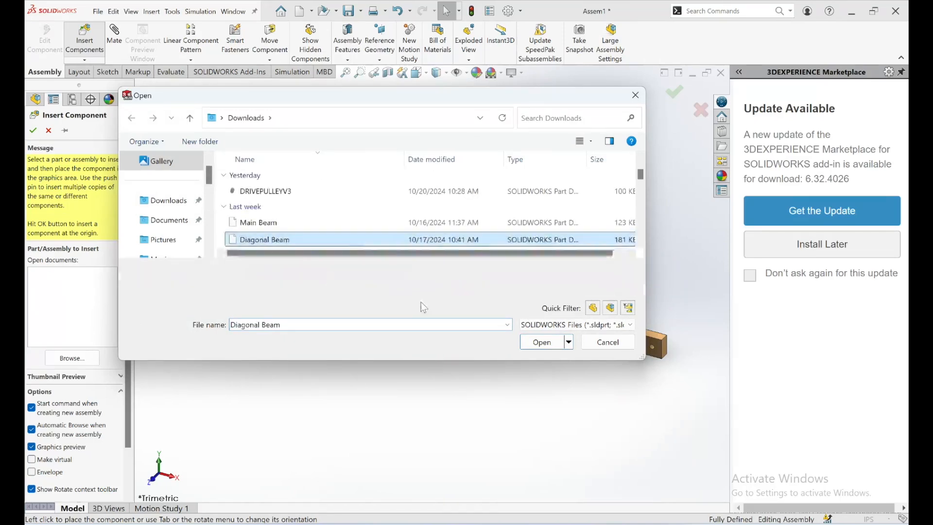
{"action": "left_click", "coordinate": [542, 343]}
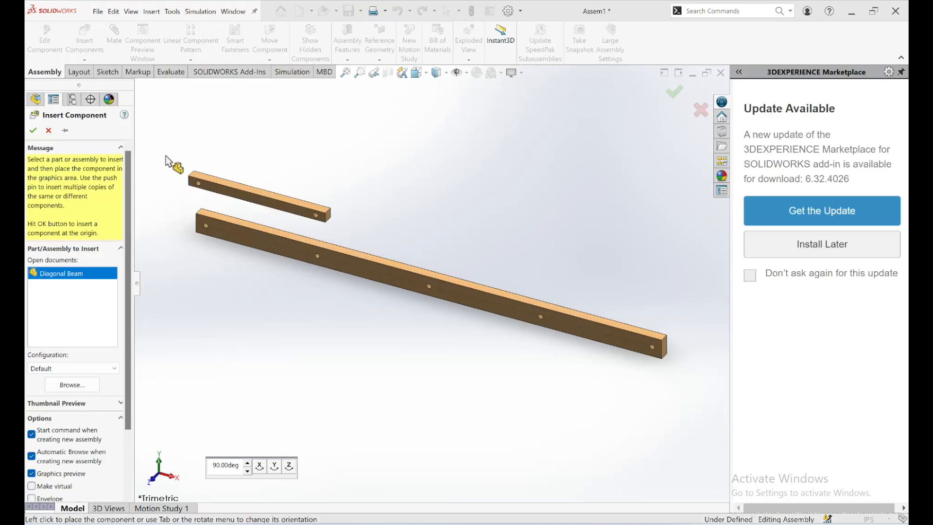
{"action": "left_click", "coordinate": [33, 130]}
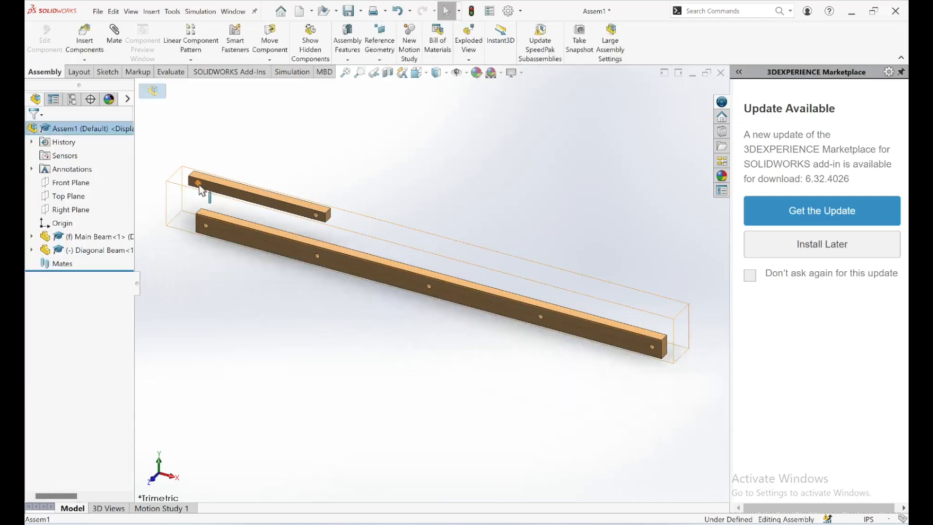
Add a concentric mate between an end hole of the diagonal beam and the corresponding end hole of the main beam.
{"action": "scroll", "coordinate": [199, 185], "scroll_direction": "down", "scroll_amount": 4}
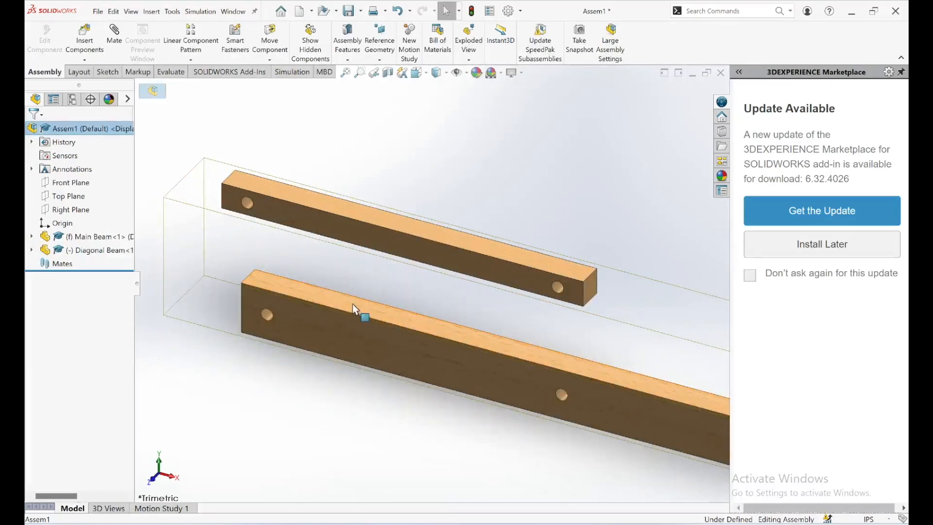
{"action": "left_click", "coordinate": [248, 205]}
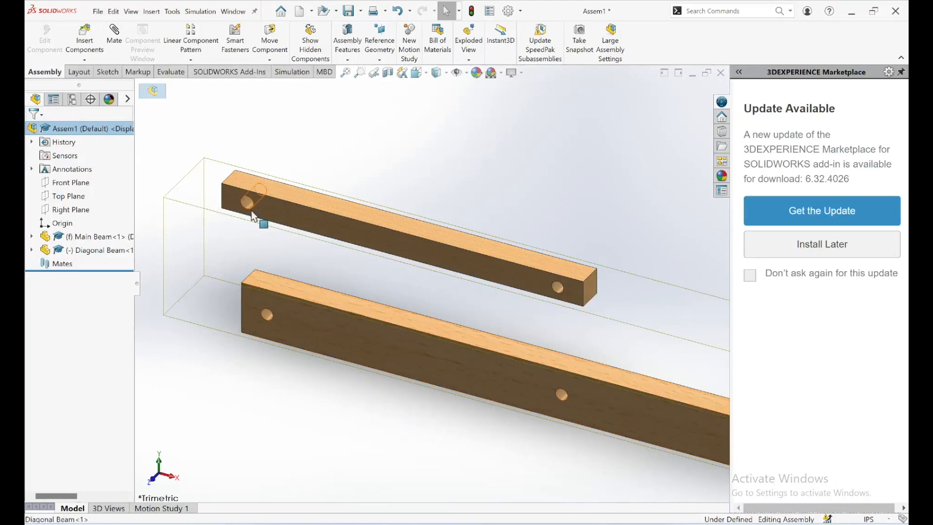
{"action": "left_click", "coordinate": [122, 38]}
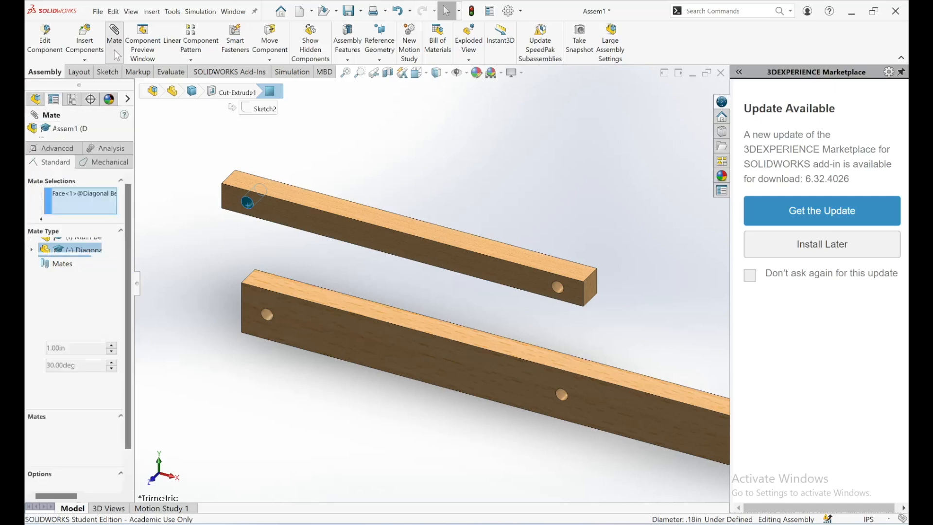
{"action": "left_click", "coordinate": [268, 314]}
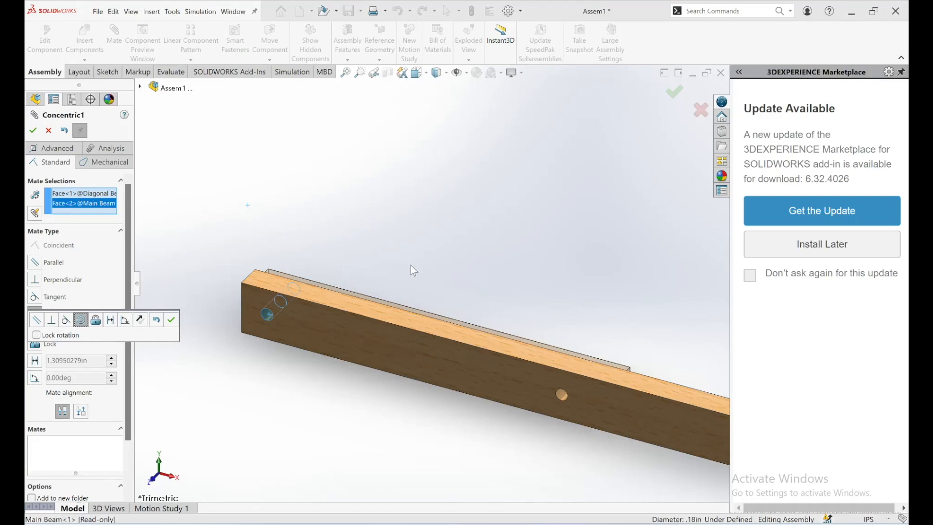
{"action": "middle_click_drag", "start_coordinate": [368, 320], "coordinate": [361, 337]}
{"action": "left_click", "coordinate": [32, 130]}
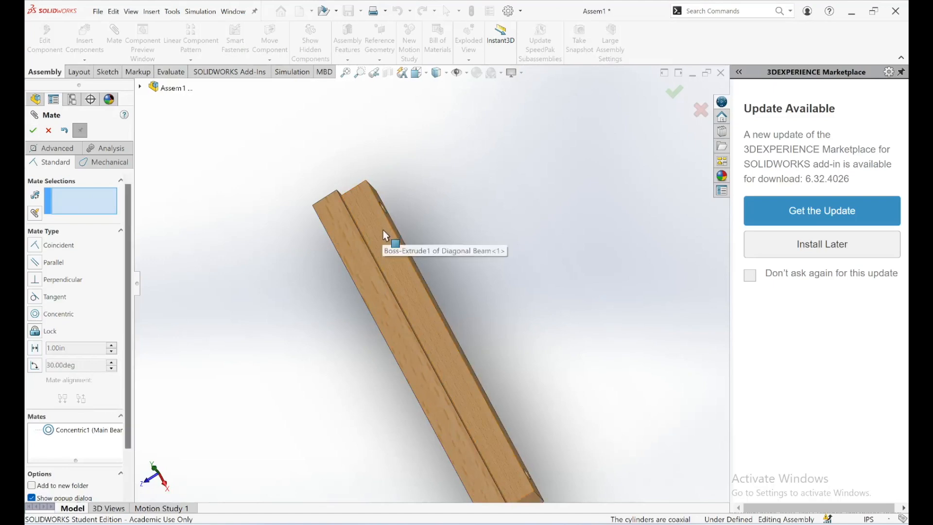
Pull the diagonal beam away from the main beam and mate its front side face coincident with the main beam's back face.
{"action": "left_click_drag", "start_coordinate": [395, 225], "coordinate": [582, 113]}
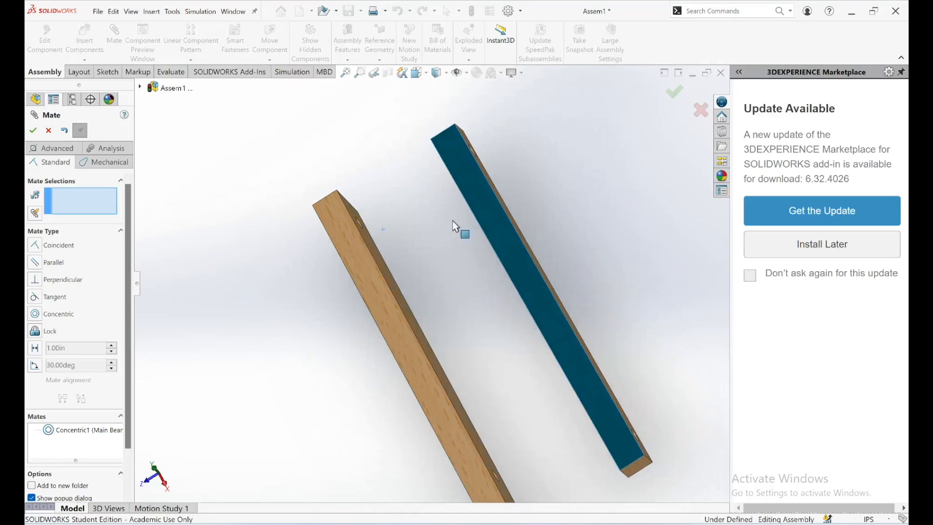
{"action": "middle_click_drag", "start_coordinate": [473, 220], "coordinate": [433, 185]}
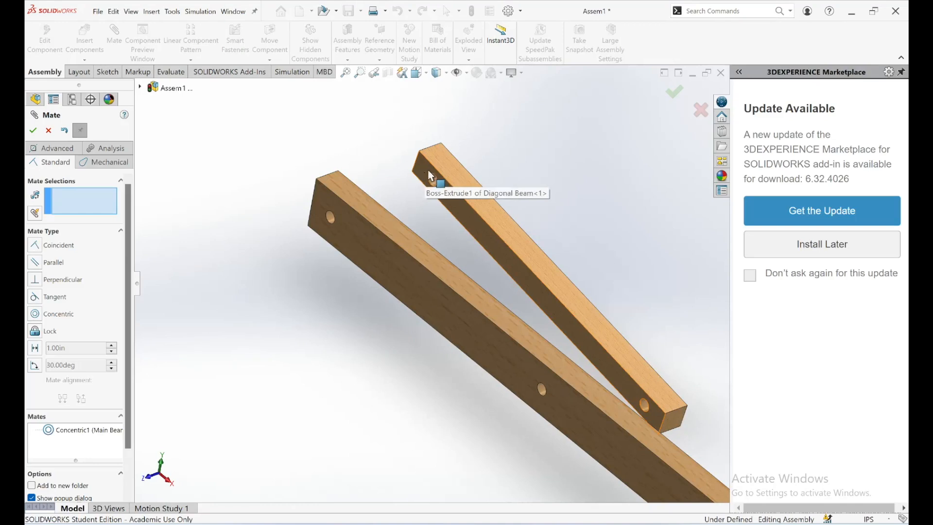
{"action": "left_click", "coordinate": [428, 171]}
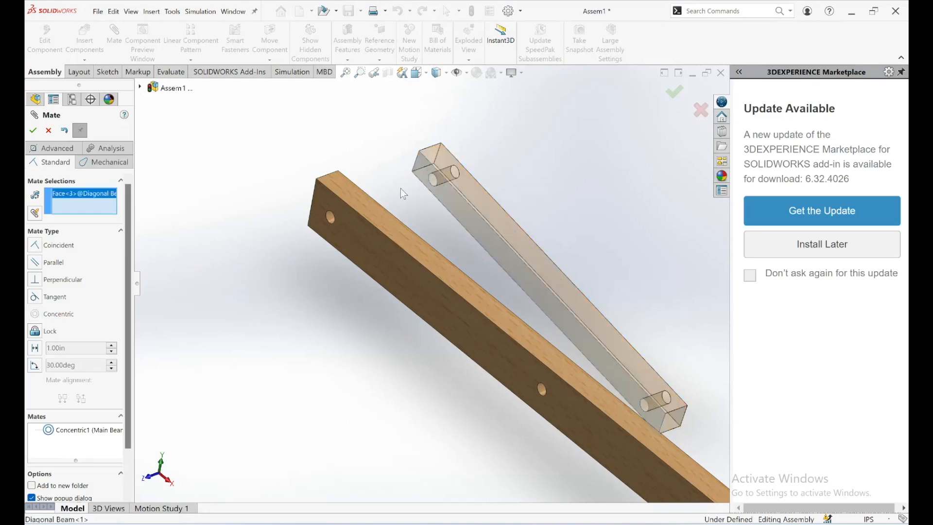
{"action": "middle_click_drag", "start_coordinate": [370, 246], "coordinate": [348, 271]}
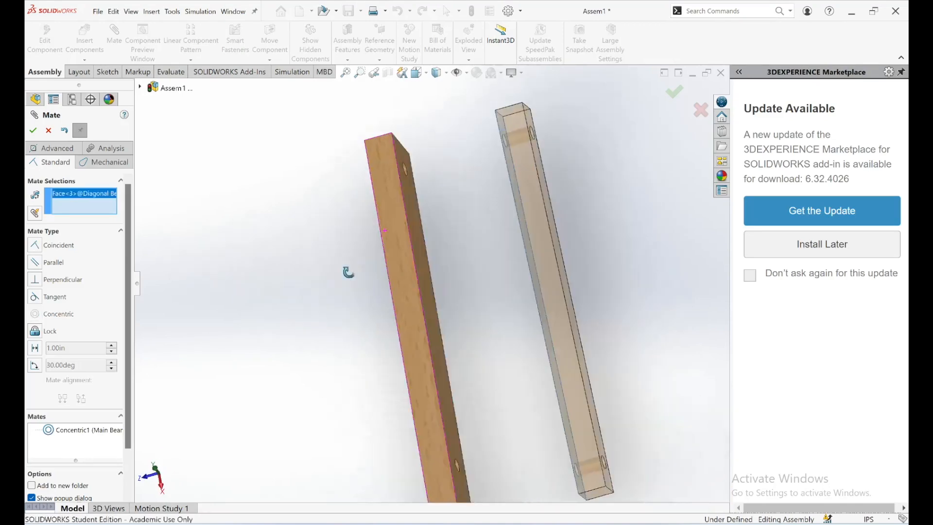
{"action": "left_click", "coordinate": [413, 189]}
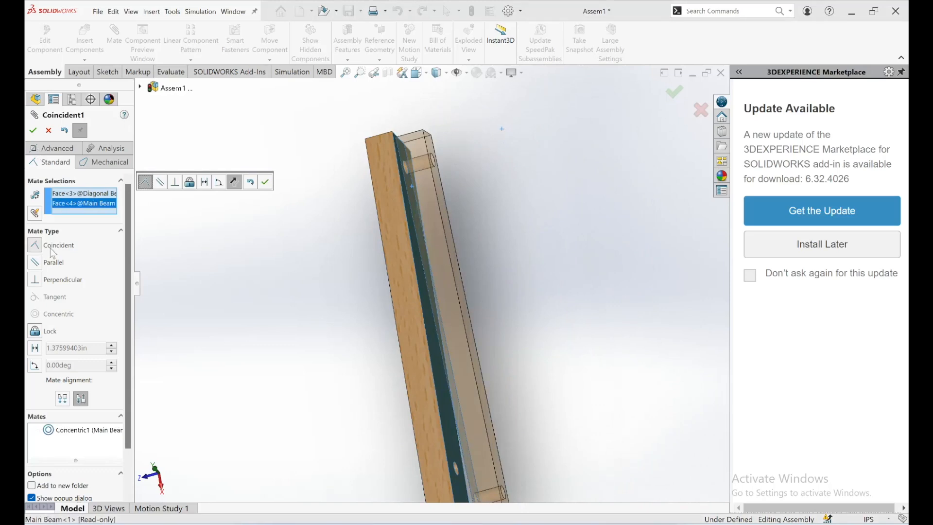
{"action": "left_click", "coordinate": [33, 131]}
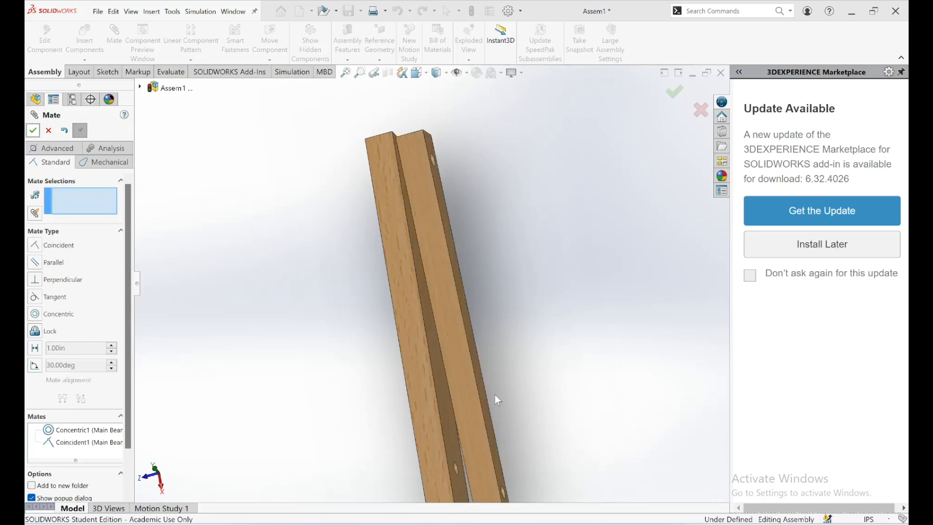
Swing the diagonal beam about the shared end hole so it angles across the main beam, and finish mating.
{"action": "left_click_drag", "start_coordinate": [204, 80], "coordinate": [39, 68]}
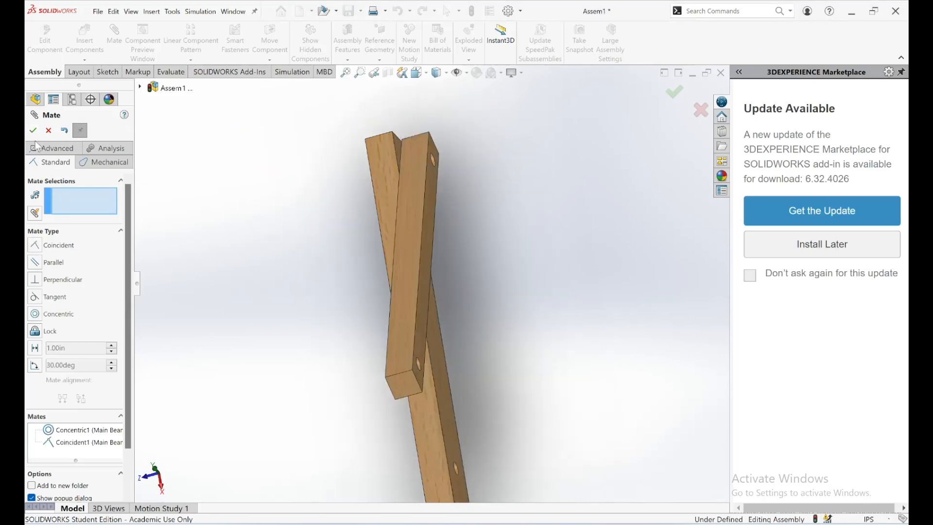
{"action": "left_click", "coordinate": [33, 130]}
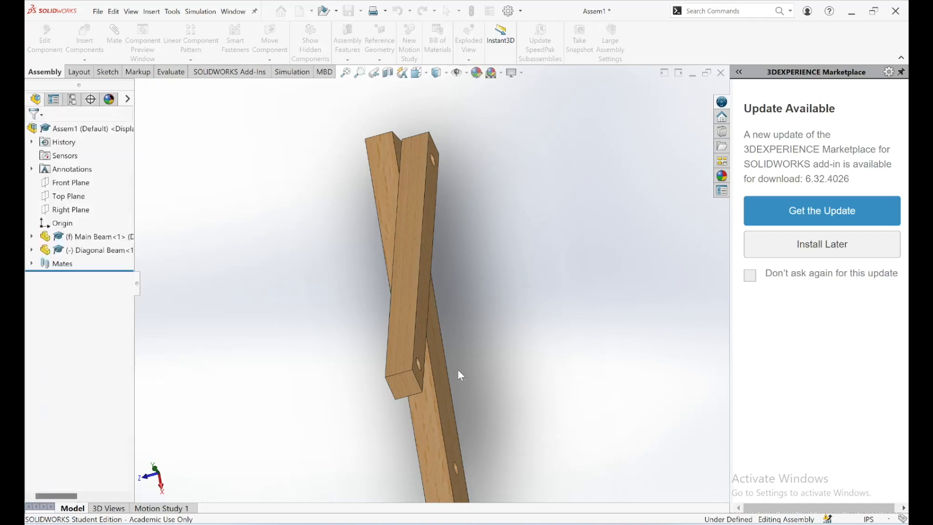
{"action": "scroll", "coordinate": [445, 374], "scroll_direction": "down", "scroll_amount": 2}
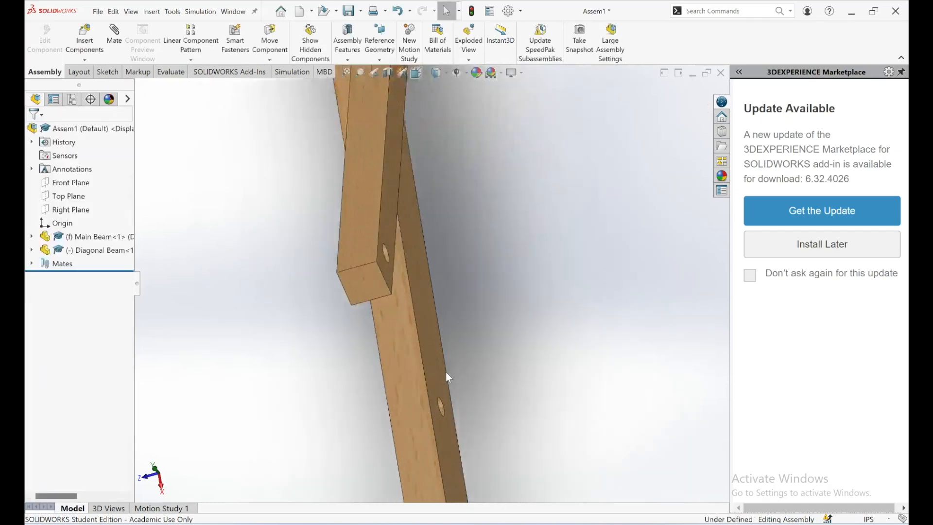
Swing the diagonal beam slightly further upward about its shared bolt hole with the main beam.
{"action": "scroll", "coordinate": [466, 393], "scroll_direction": "up", "scroll_amount": 4}
{"action": "middle_click_drag", "start_coordinate": [319, 367], "coordinate": [582, 140]}
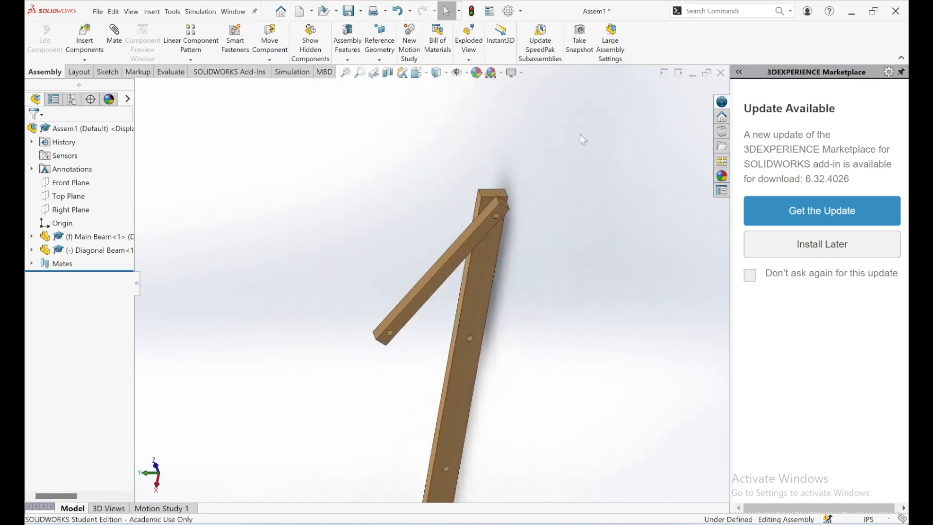
{"action": "middle_click_drag", "start_coordinate": [652, 145], "coordinate": [602, 3]}
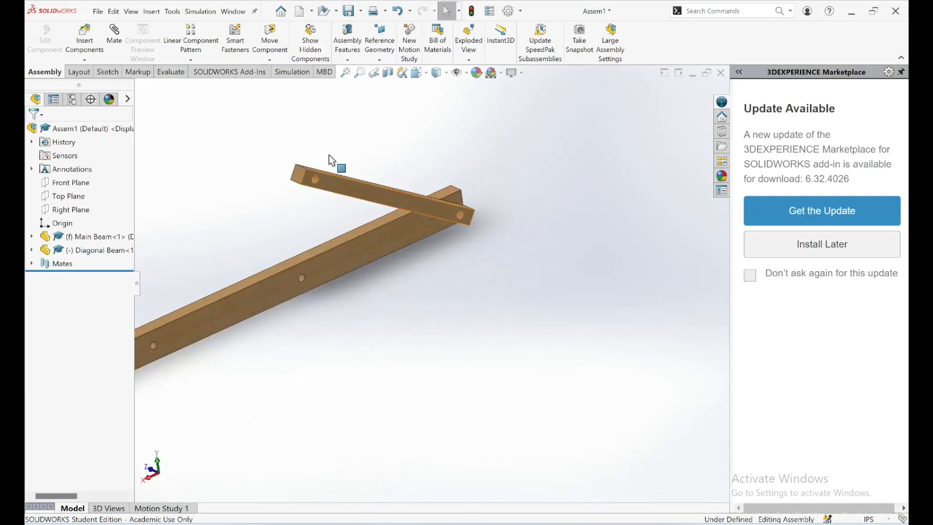
{"action": "left_click_drag", "start_coordinate": [352, 95], "coordinate": [382, 74]}
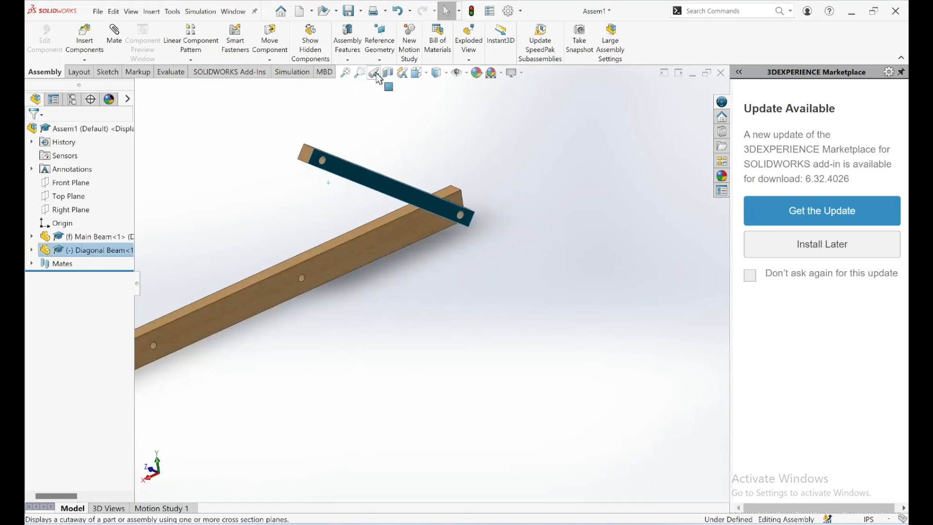
{"action": "left_click", "coordinate": [450, 314]}
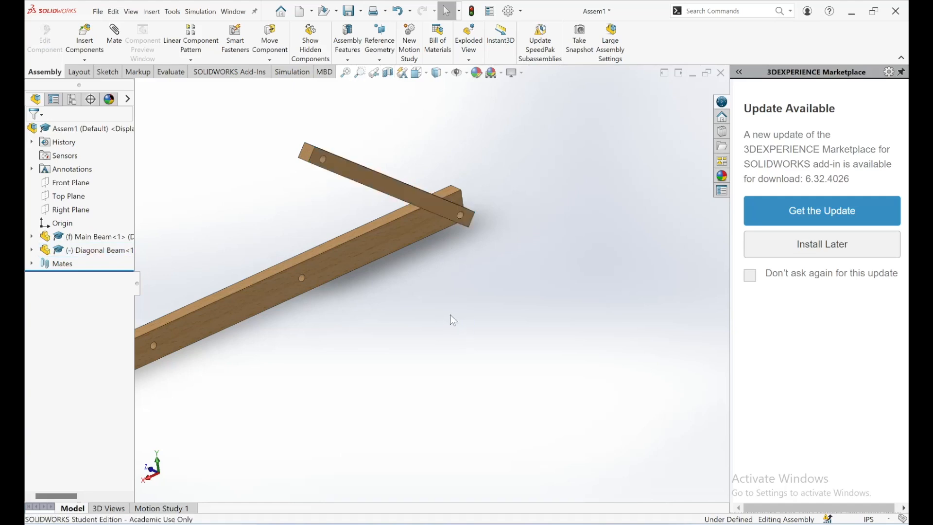
Start a linear component pattern of the diagonal beam along the main beam's long edge with 4.3125 in spacing.
{"action": "left_click", "coordinate": [353, 169]}
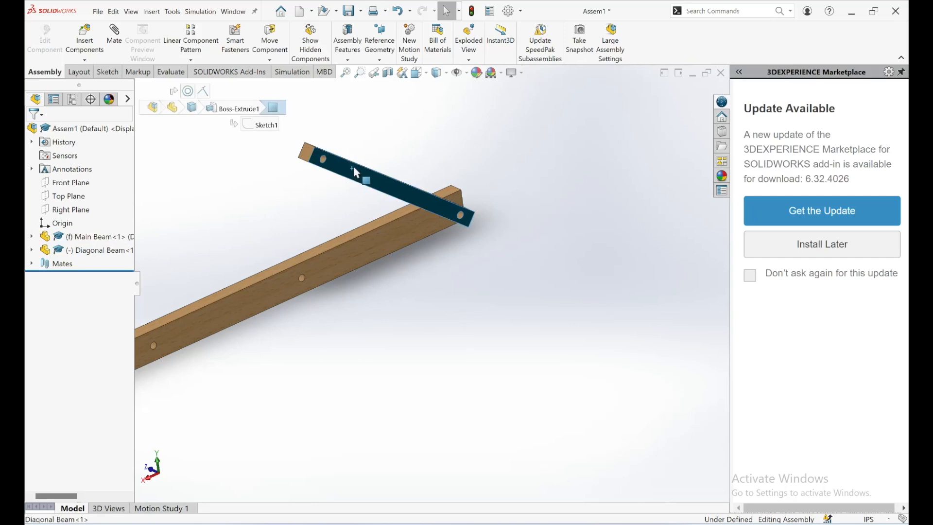
{"action": "left_click", "coordinate": [193, 39]}
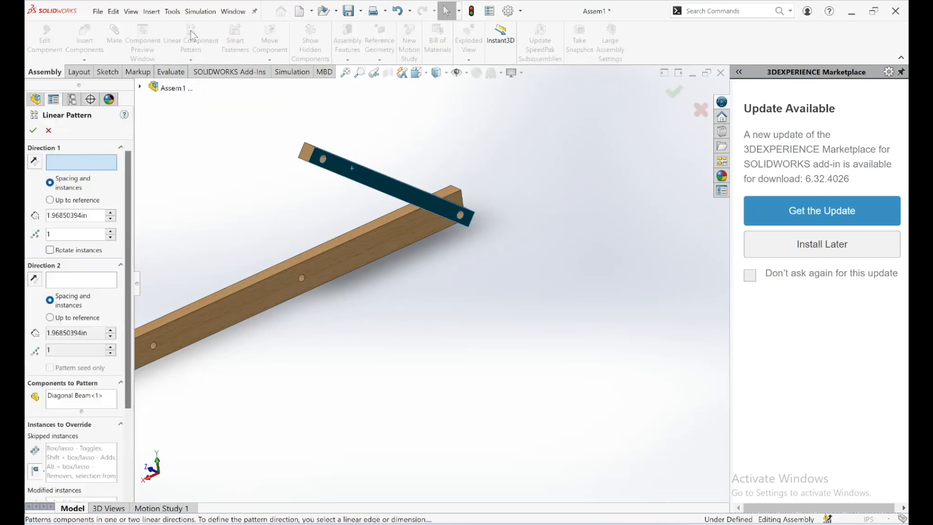
{"action": "left_click", "coordinate": [68, 215]}
{"action": "type", "text": "4.3125"}
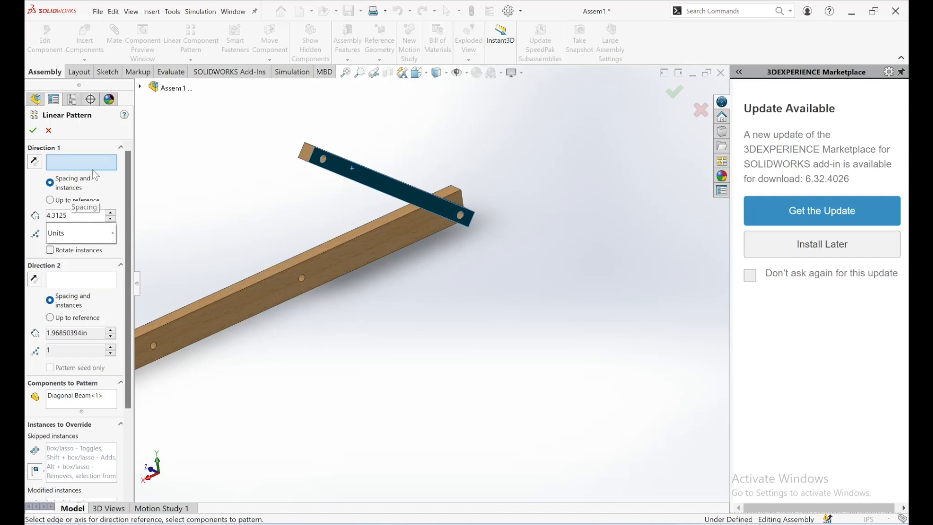
{"action": "left_click", "coordinate": [348, 241]}
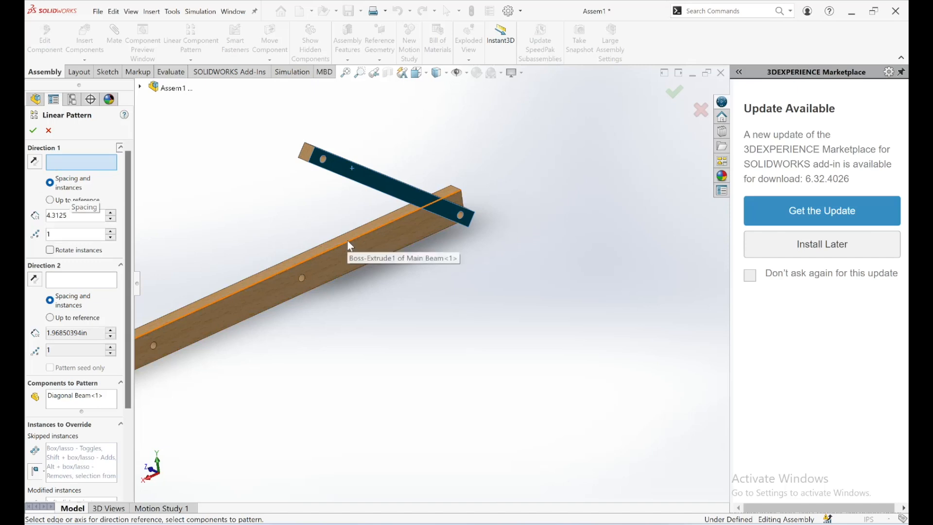
{"action": "left_click", "coordinate": [348, 241]}
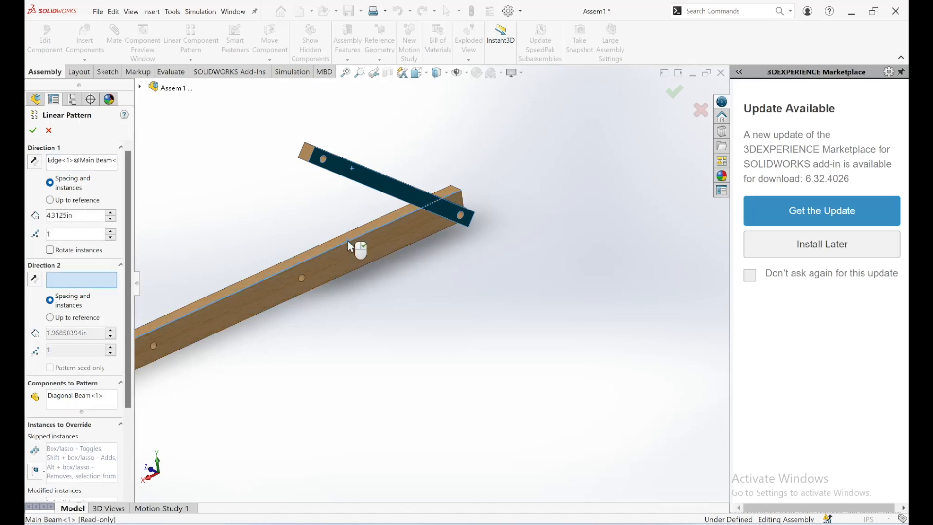
Set the pattern to 4 instances, reverse its direction so it runs along the main beam, and finish it.
{"action": "left_click", "coordinate": [111, 231]}
{"action": "left_click", "coordinate": [110, 232]}
{"action": "left_click", "coordinate": [111, 231]}
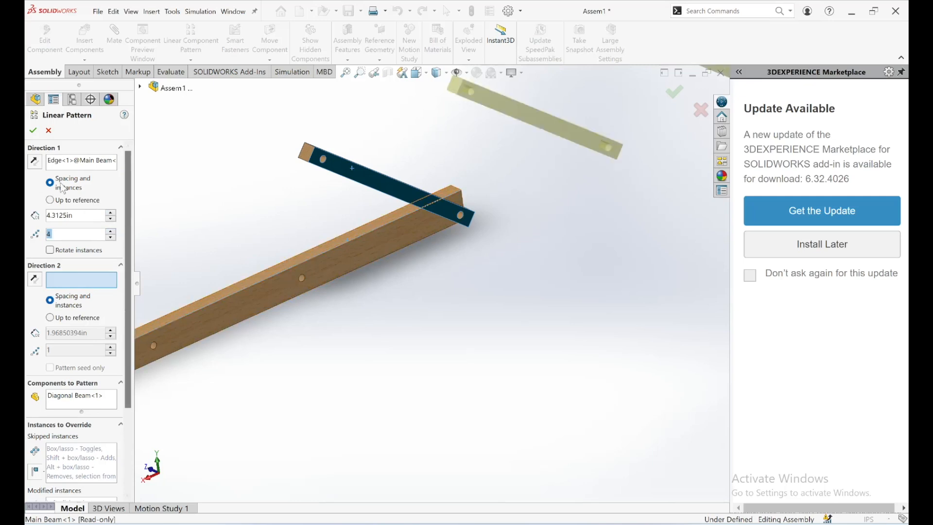
{"action": "left_click", "coordinate": [34, 160]}
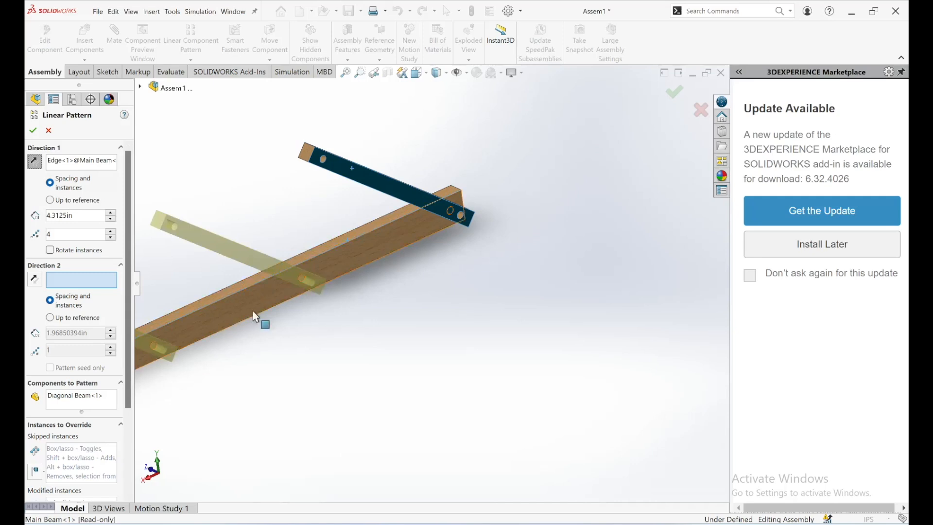
{"action": "scroll", "coordinate": [255, 316], "scroll_direction": "up", "scroll_amount": 5}
{"action": "scroll", "coordinate": [284, 349], "scroll_direction": "down", "scroll_amount": 3}
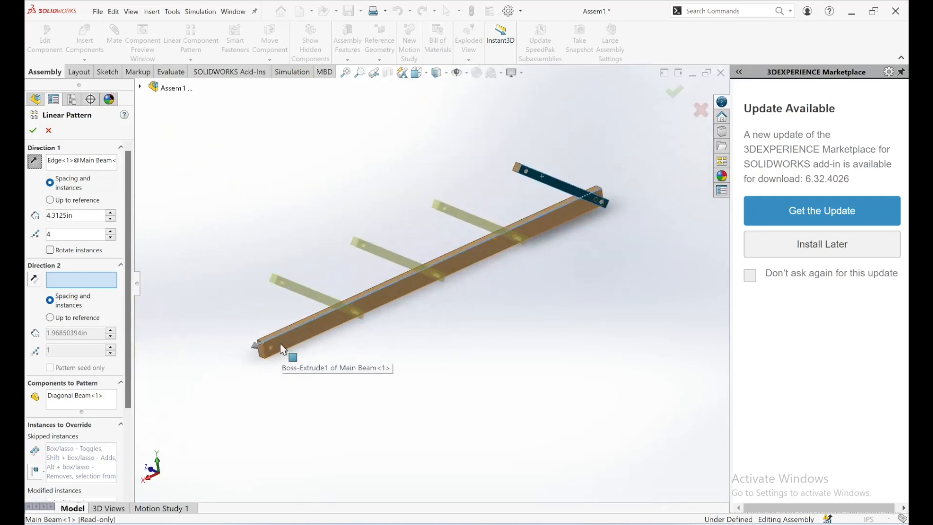
{"action": "left_click", "coordinate": [33, 130]}
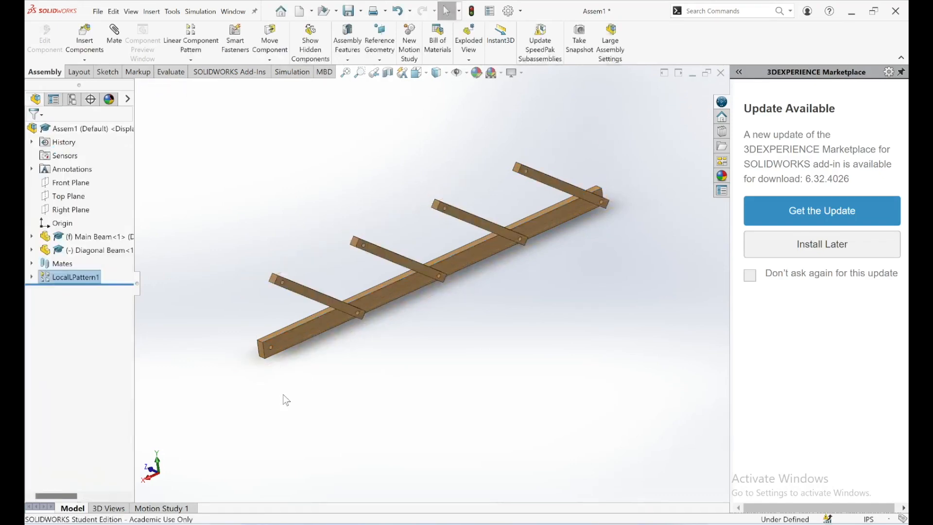
Insert another Diagonal Beam part from the Downloads folder, placing it just below the unpatterned end of the main beam.
{"action": "middle_click_drag", "start_coordinate": [309, 365], "coordinate": [235, 304]}
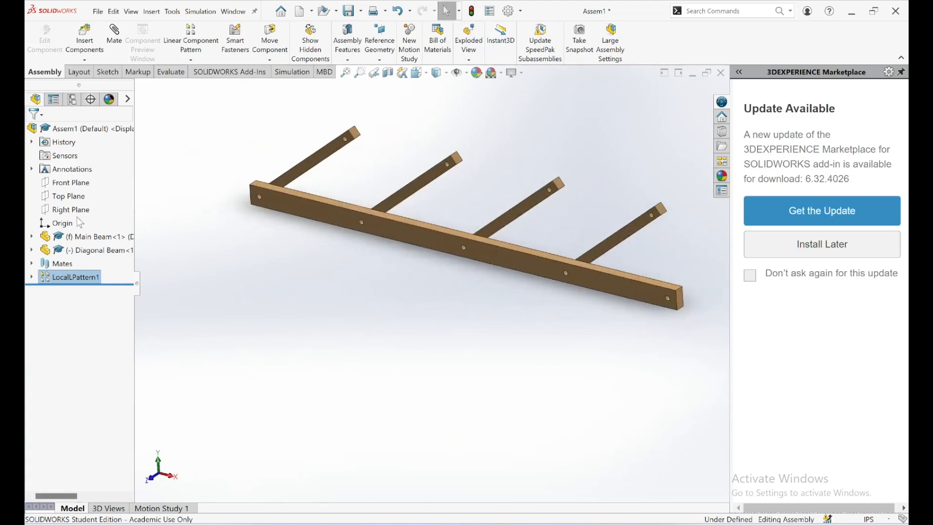
{"action": "left_click", "coordinate": [85, 60]}
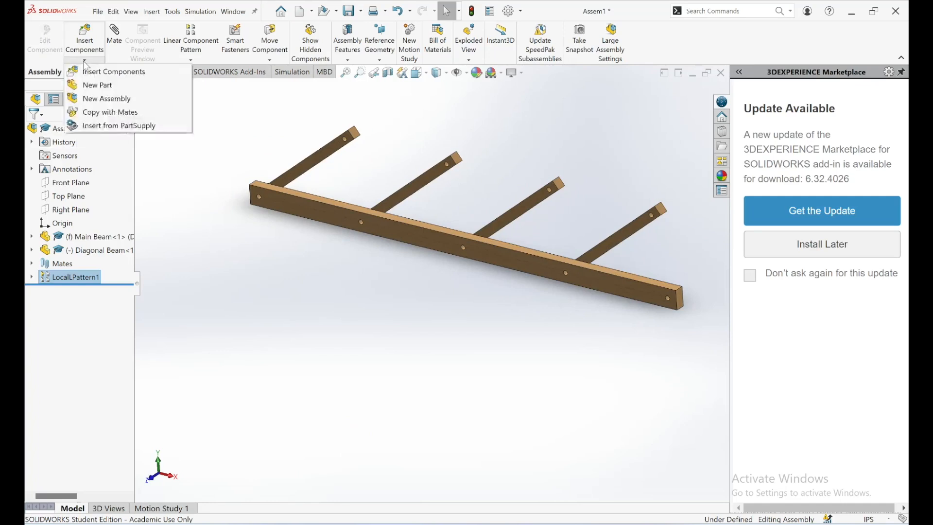
{"action": "left_click", "coordinate": [85, 45]}
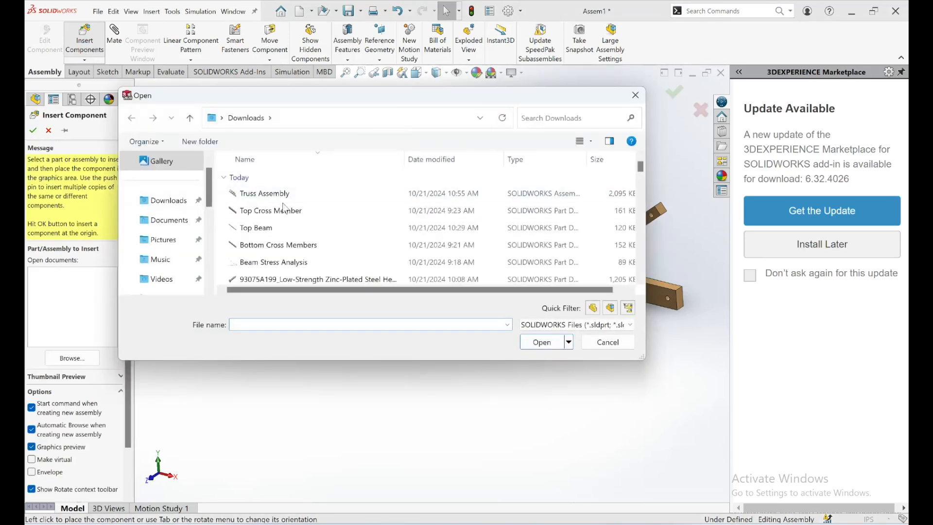
{"action": "scroll", "coordinate": [286, 247], "scroll_direction": "down", "scroll_amount": 3}
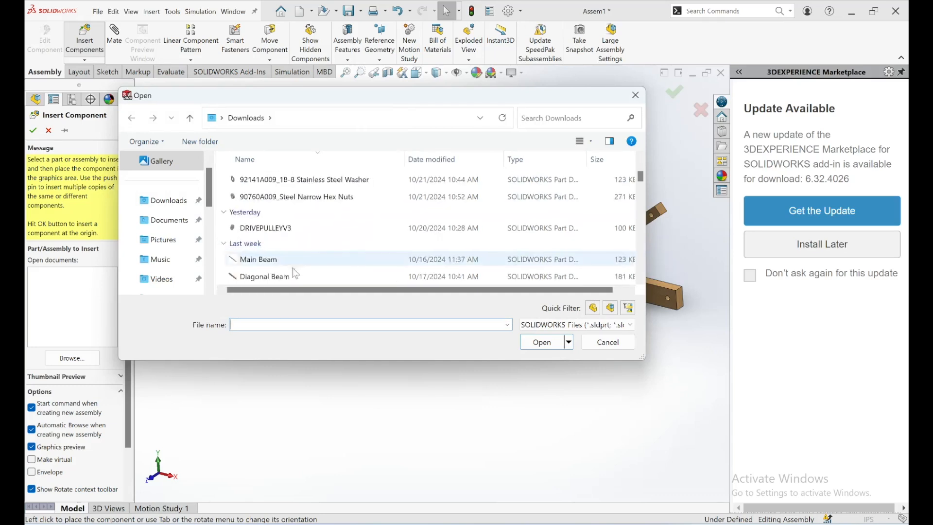
{"action": "left_click", "coordinate": [264, 276]}
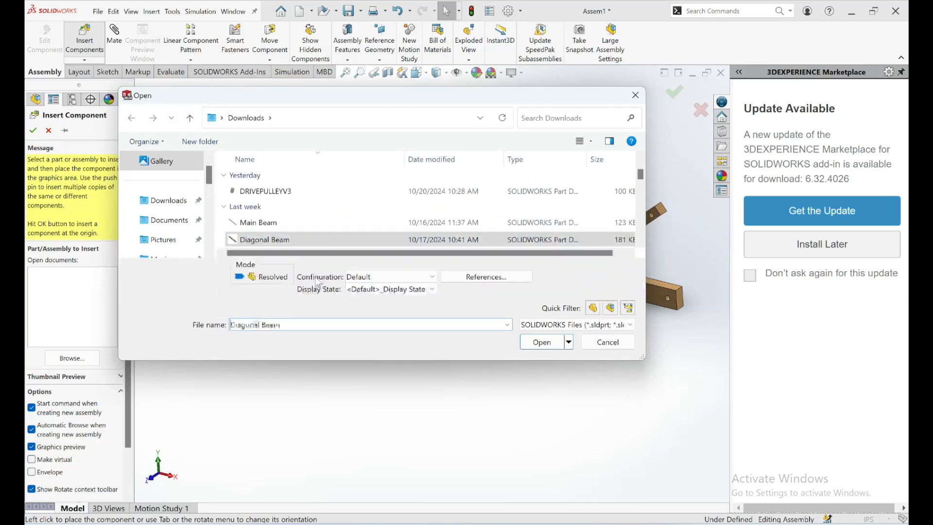
{"action": "left_click", "coordinate": [549, 342]}
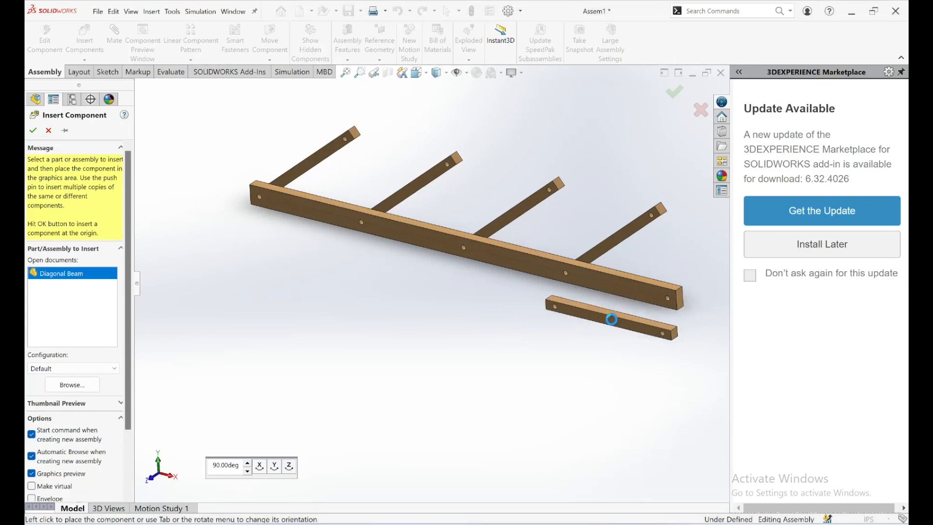
{"action": "left_click", "coordinate": [612, 322]}
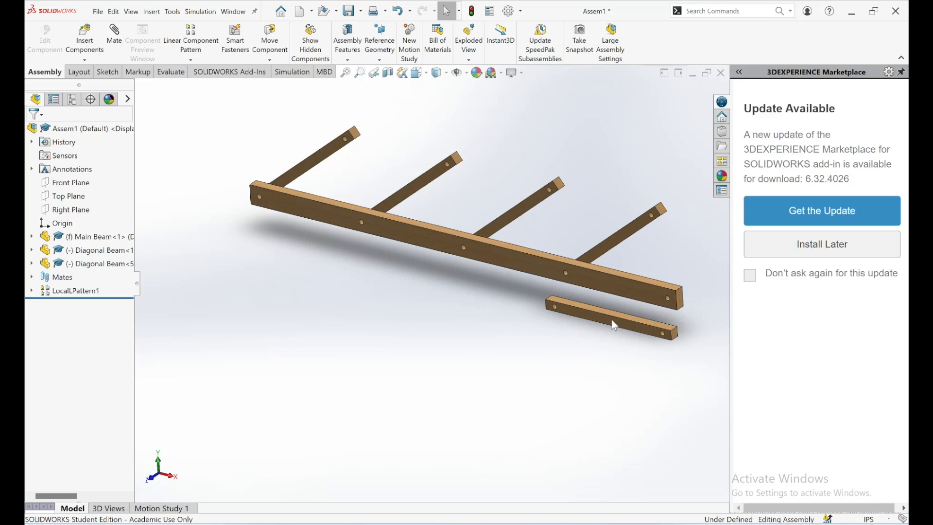
Add a concentric mate between the new diagonal beam's end hole and the main beam's end hole at the unpatterned end.
{"action": "left_click", "coordinate": [114, 39]}
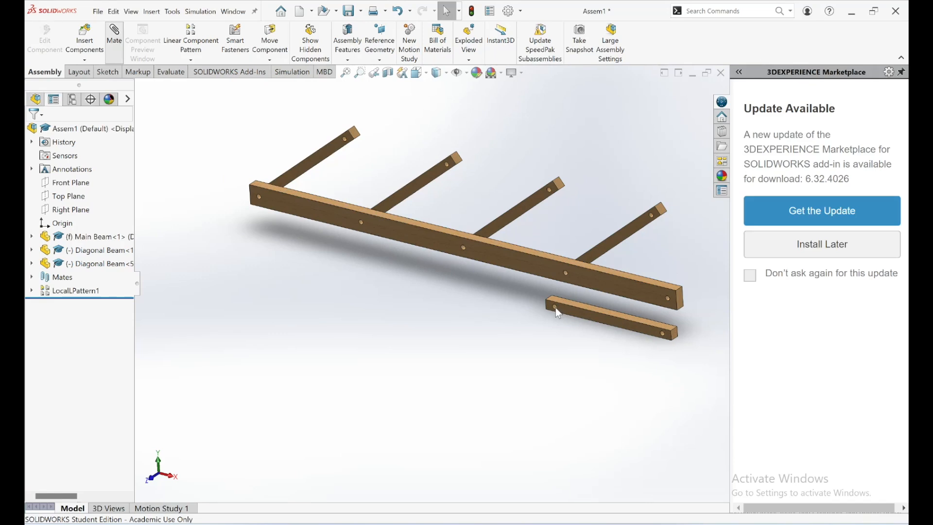
{"action": "scroll", "coordinate": [555, 308], "scroll_direction": "down", "scroll_amount": 3}
{"action": "scroll", "coordinate": [527, 296], "scroll_direction": "down", "scroll_amount": 1}
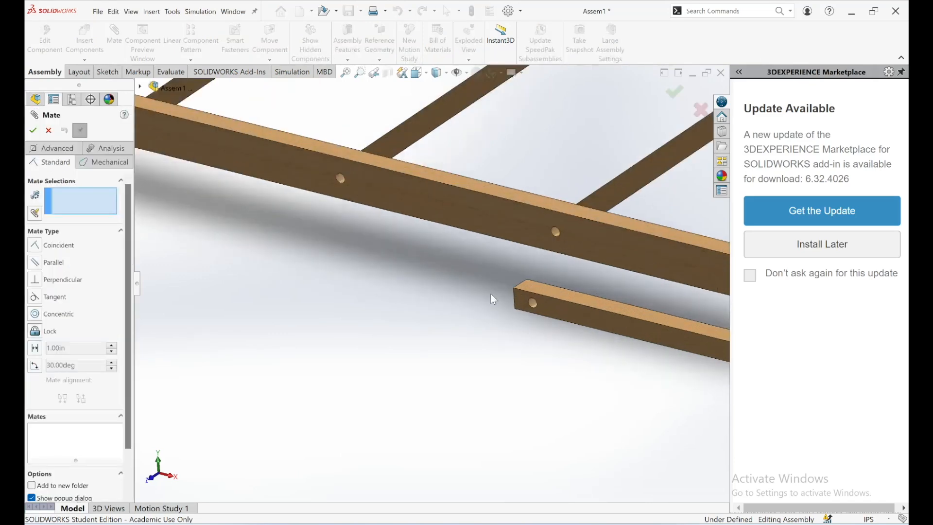
{"action": "left_click", "coordinate": [532, 303]}
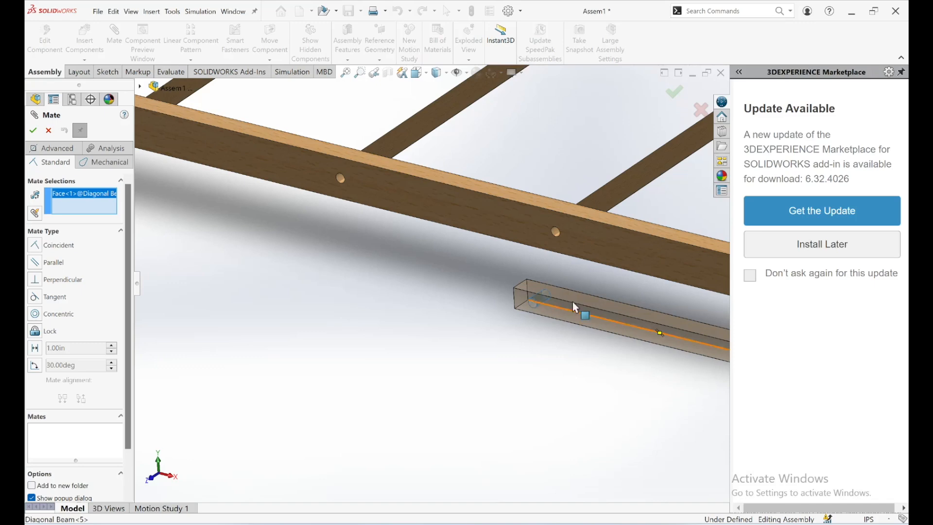
{"action": "scroll", "coordinate": [616, 308], "scroll_direction": "down", "scroll_amount": 7}
{"action": "scroll", "coordinate": [619, 316], "scroll_direction": "up", "scroll_amount": 10}
{"action": "scroll", "coordinate": [494, 272], "scroll_direction": "down", "scroll_amount": 2}
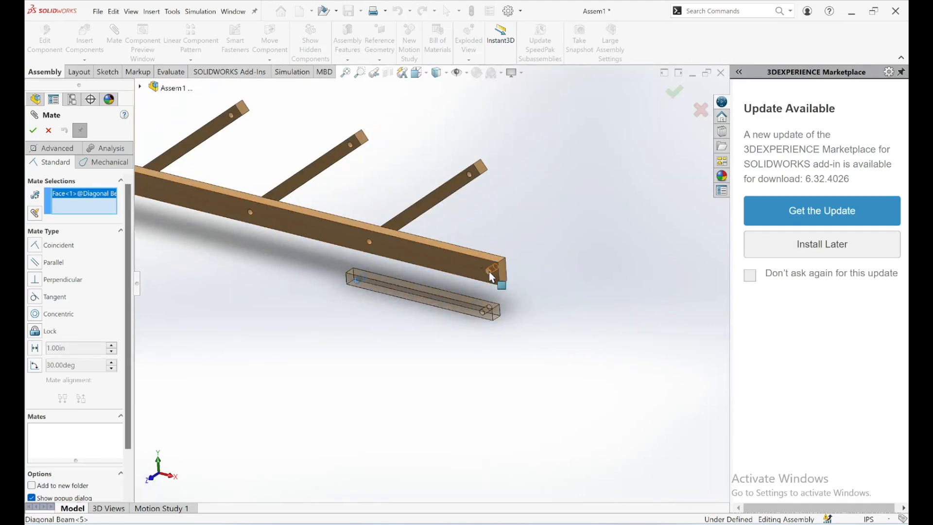
{"action": "left_click", "coordinate": [489, 273]}
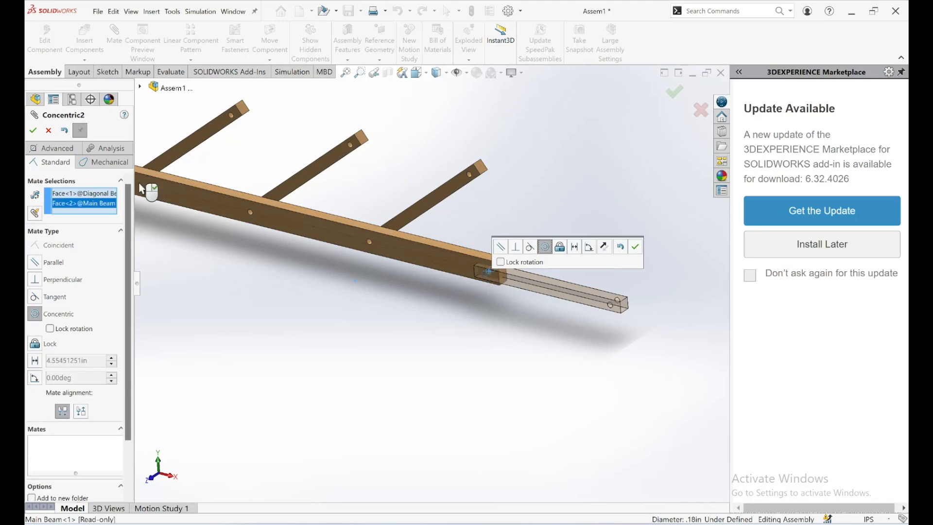
{"action": "left_click", "coordinate": [34, 130]}
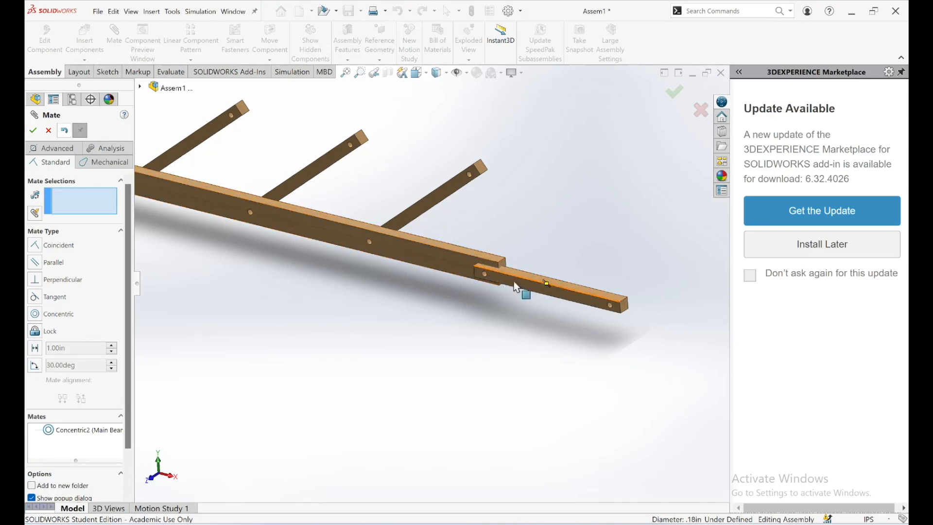
Pull the new diagonal beam away from the main beam and mate its back side face coincident with the main beam's front face.
{"action": "left_click_drag", "start_coordinate": [491, 335], "coordinate": [466, 341]}
{"action": "scroll", "coordinate": [500, 270], "scroll_direction": "down", "scroll_amount": 3}
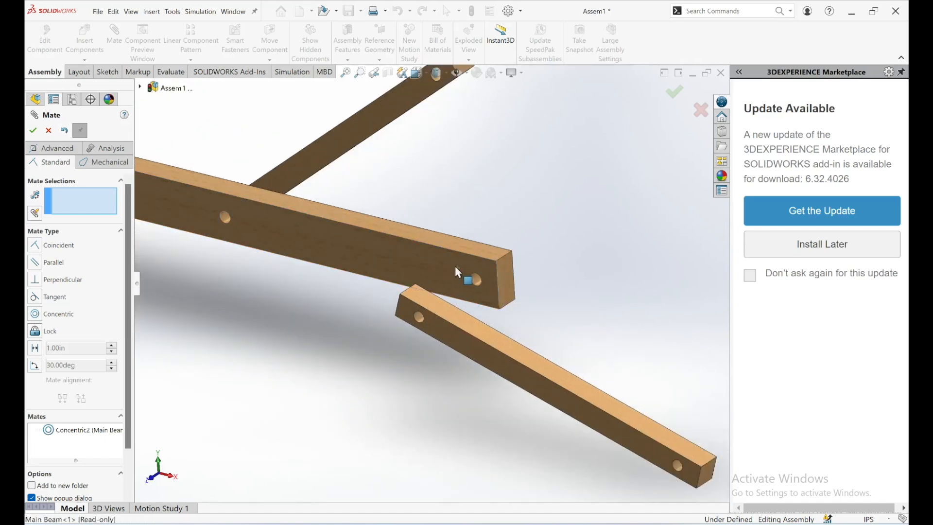
{"action": "left_click", "coordinate": [454, 266]}
{"action": "middle_click_drag", "start_coordinate": [548, 321], "coordinate": [425, 349]}
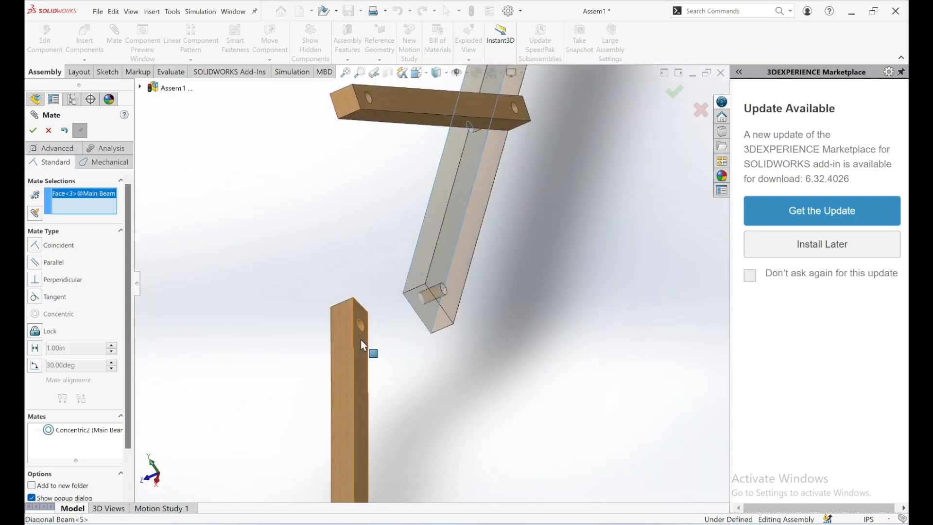
{"action": "left_click", "coordinate": [361, 341]}
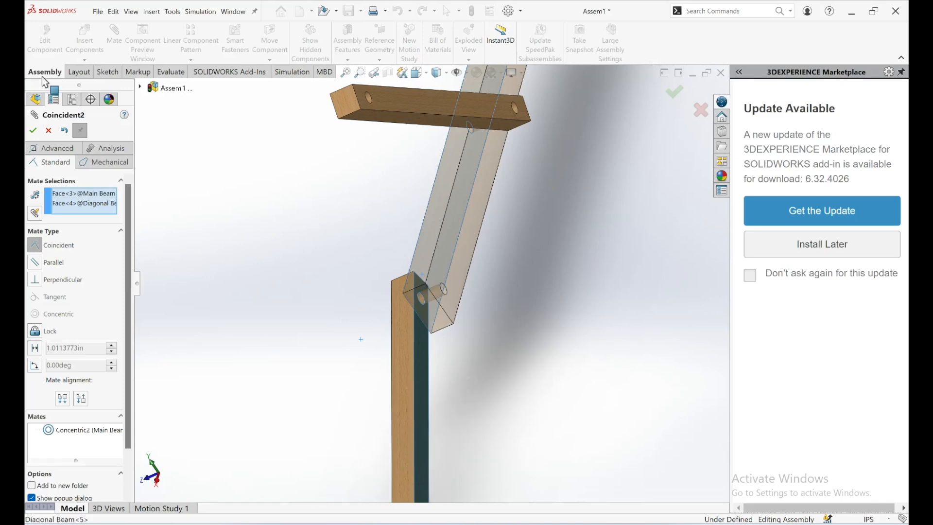
{"action": "left_click", "coordinate": [32, 130]}
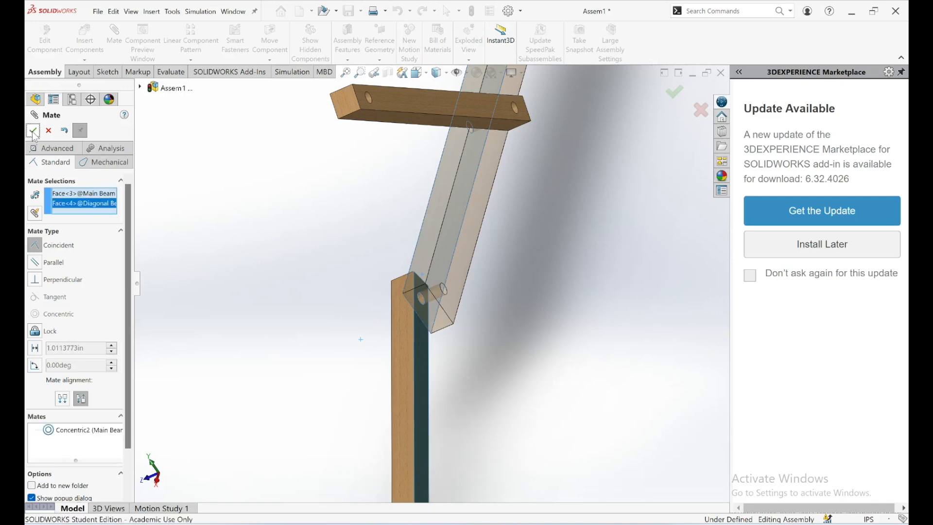
Swing the new diagonal beam upward about the shared end hole so it leans toward the patterned diagonals' side.
{"action": "scroll", "coordinate": [536, 335], "scroll_direction": "up", "scroll_amount": 2}
{"action": "scroll", "coordinate": [482, 371], "scroll_direction": "up", "scroll_amount": 1}
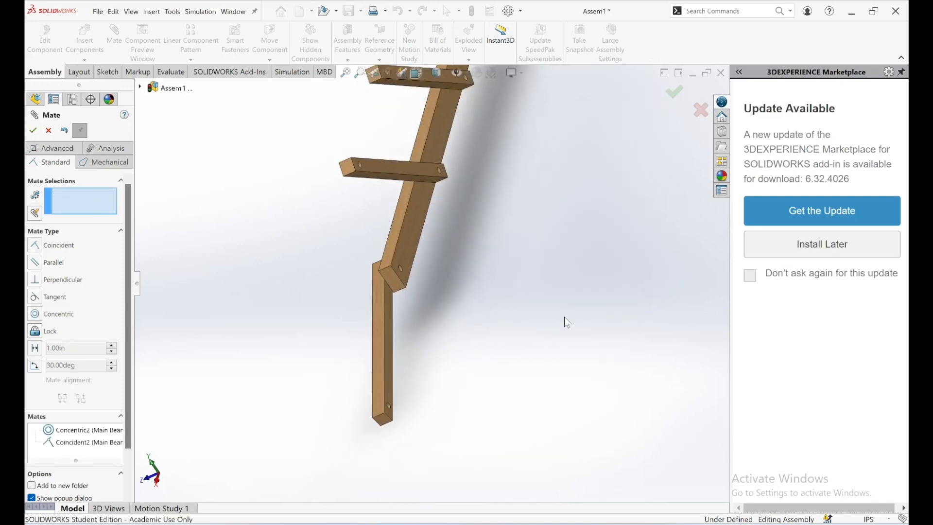
{"action": "middle_click_drag", "start_coordinate": [611, 275], "coordinate": [617, 335]}
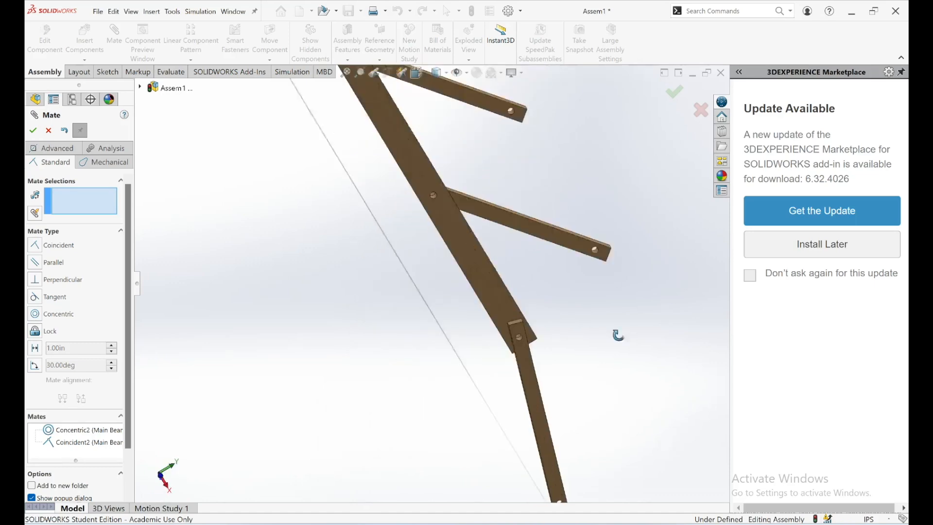
{"action": "left_click_drag", "start_coordinate": [559, 463], "coordinate": [638, 363]}
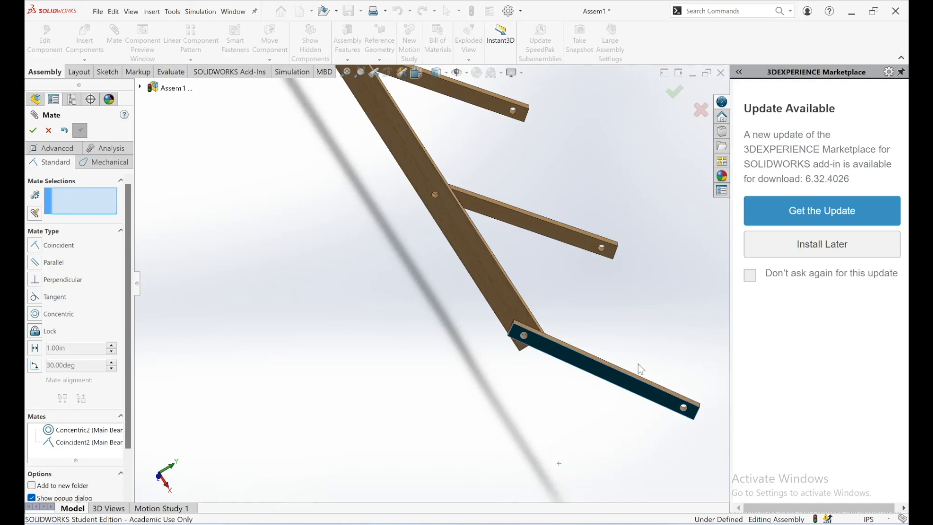
{"action": "left_click_drag", "start_coordinate": [672, 402], "coordinate": [501, 398]}
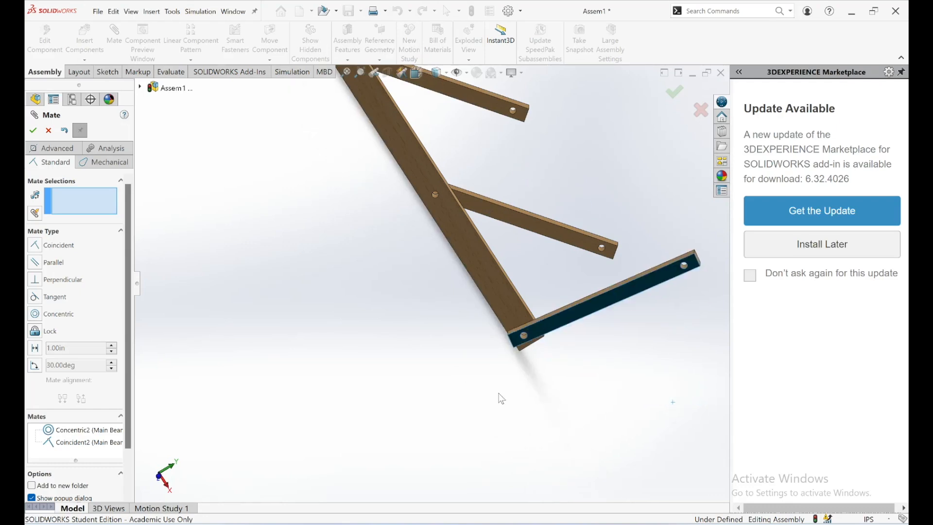
{"action": "scroll", "coordinate": [498, 392], "scroll_direction": "down", "scroll_amount": 3}
{"action": "scroll", "coordinate": [454, 340], "scroll_direction": "up", "scroll_amount": 2}
{"action": "middle_click_drag", "start_coordinate": [408, 270], "coordinate": [419, 206]}
{"action": "scroll", "coordinate": [422, 212], "scroll_direction": "up", "scroll_amount": 4}
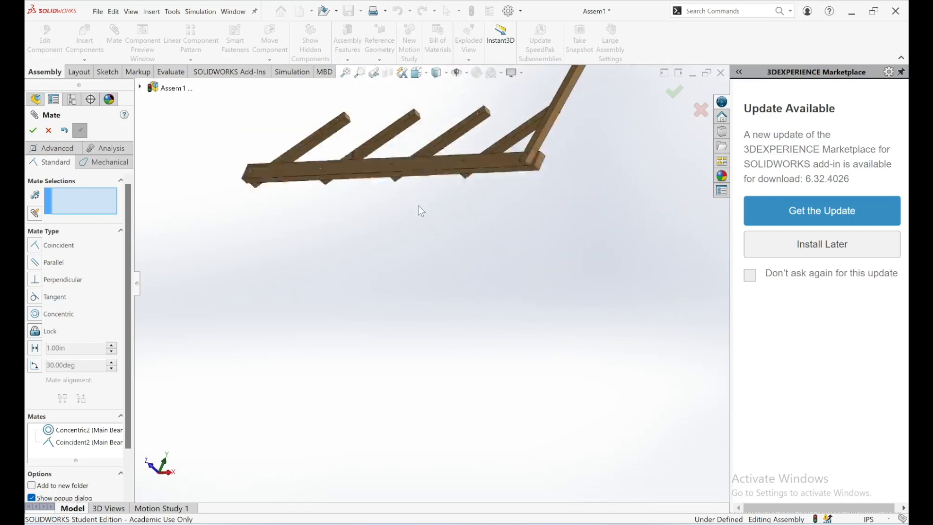
Linear-pattern the new diagonal beam along the main beam's long edge with 4 instances at 4.3125 in spacing.
{"action": "middle_click_drag", "start_coordinate": [414, 242], "coordinate": [402, 252]}
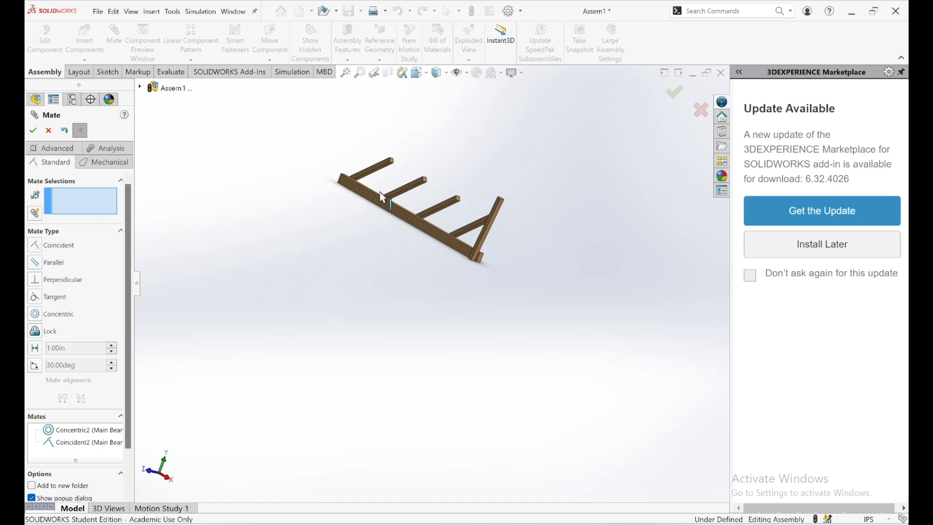
{"action": "scroll", "coordinate": [430, 187], "scroll_direction": "down", "scroll_amount": 3}
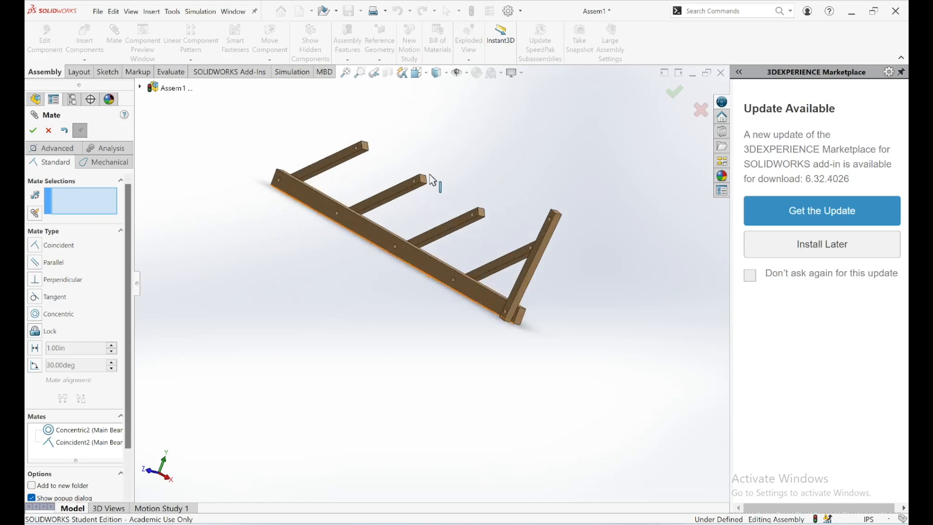
{"action": "left_click", "coordinate": [39, 132]}
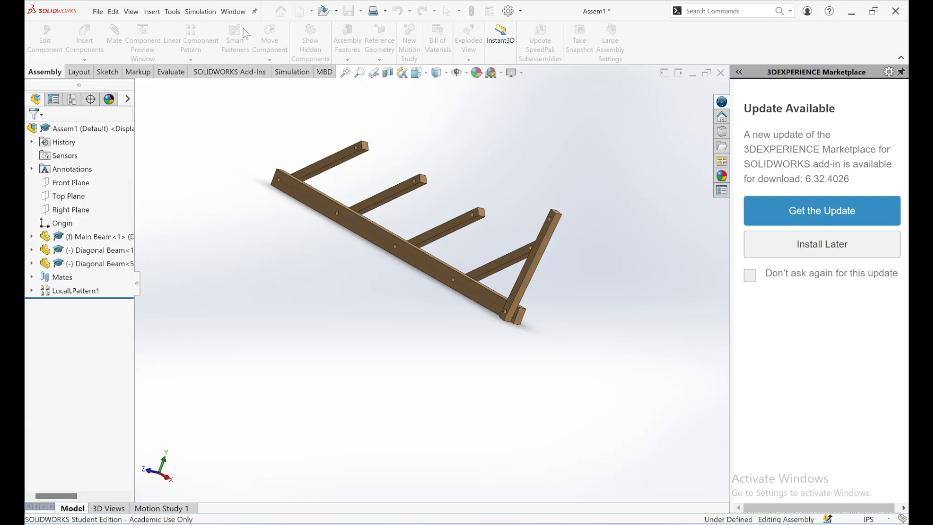
{"action": "left_click", "coordinate": [194, 41]}
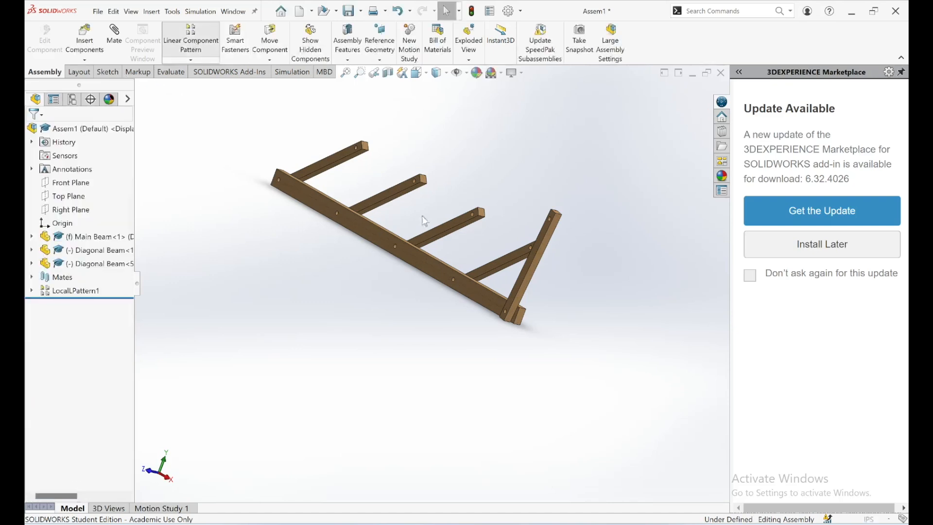
{"action": "left_click", "coordinate": [519, 285]}
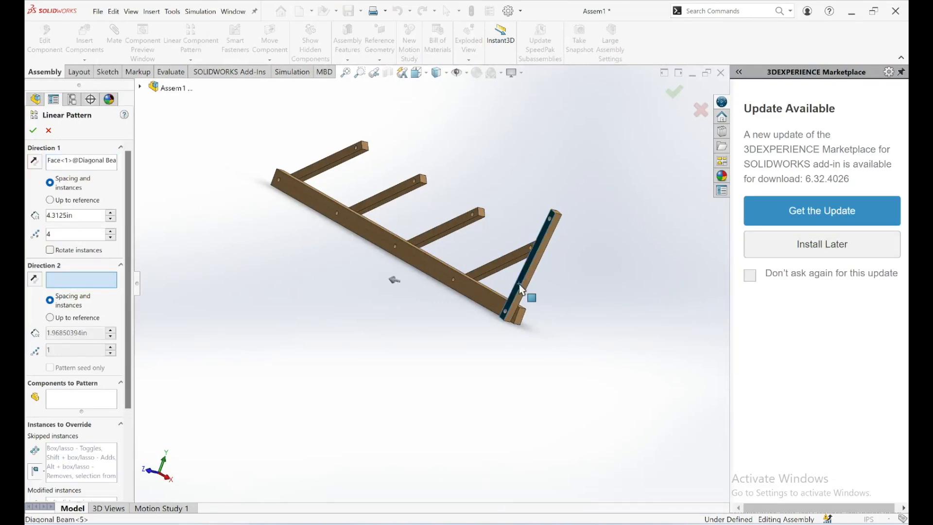
{"action": "left_click", "coordinate": [72, 400]}
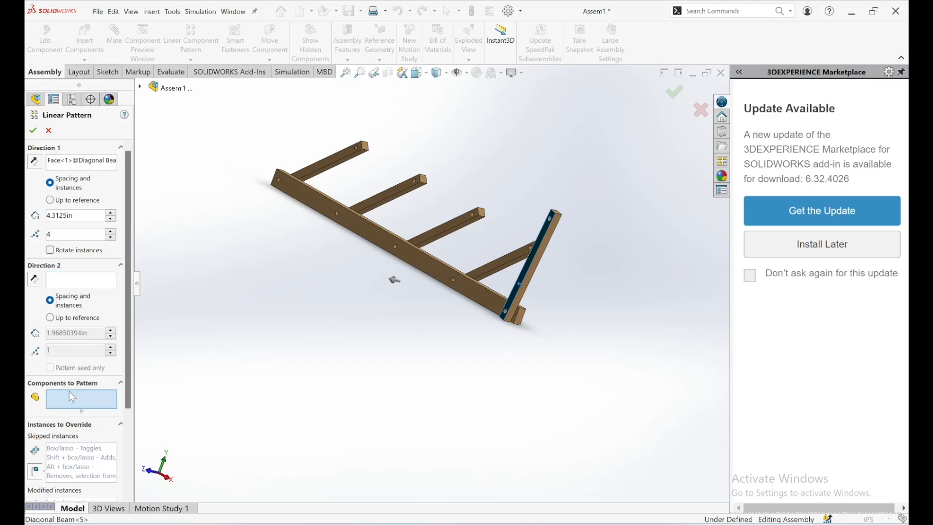
{"action": "left_click", "coordinate": [525, 281]}
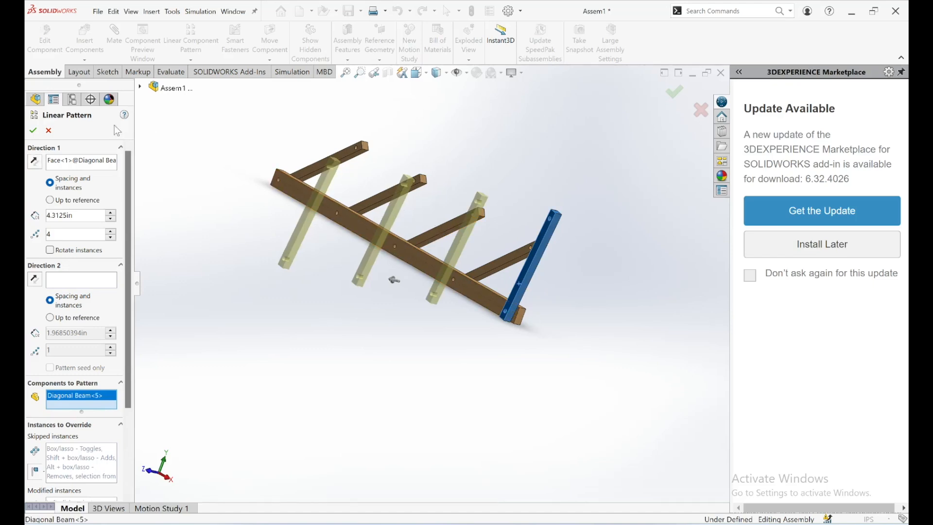
{"action": "left_click", "coordinate": [89, 163]}
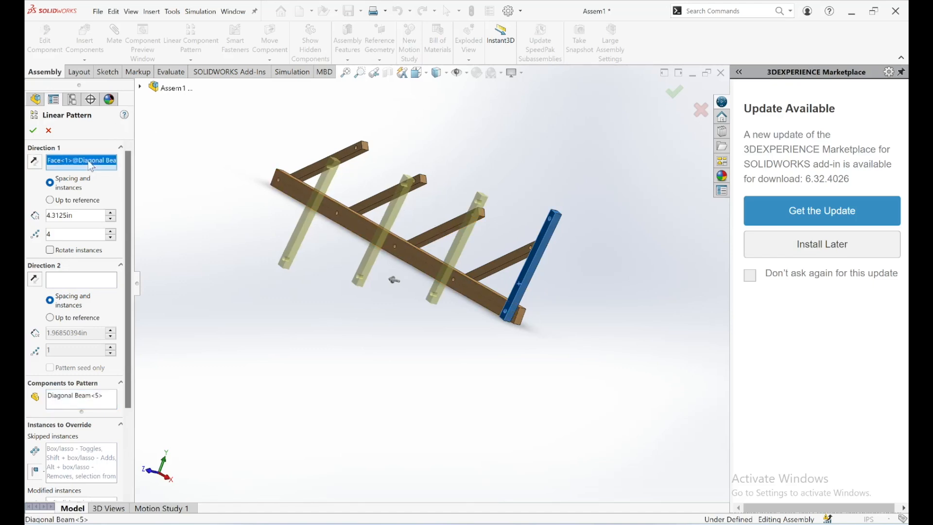
{"action": "left_click", "coordinate": [471, 283]}
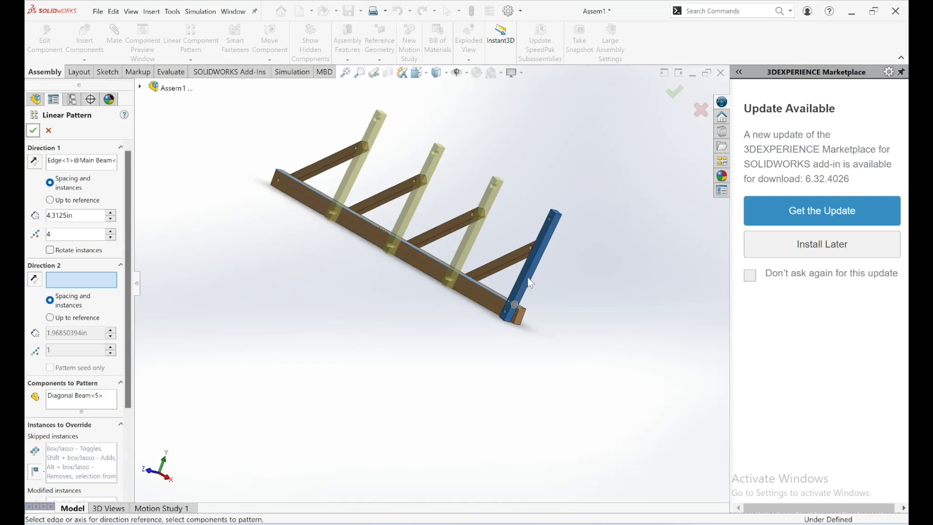
{"action": "key", "text": "Return"}
Insert the Top Beam part from the Downloads folder, placing it above the diagonals.
{"action": "scroll", "coordinate": [527, 277], "scroll_direction": "down", "scroll_amount": 4}
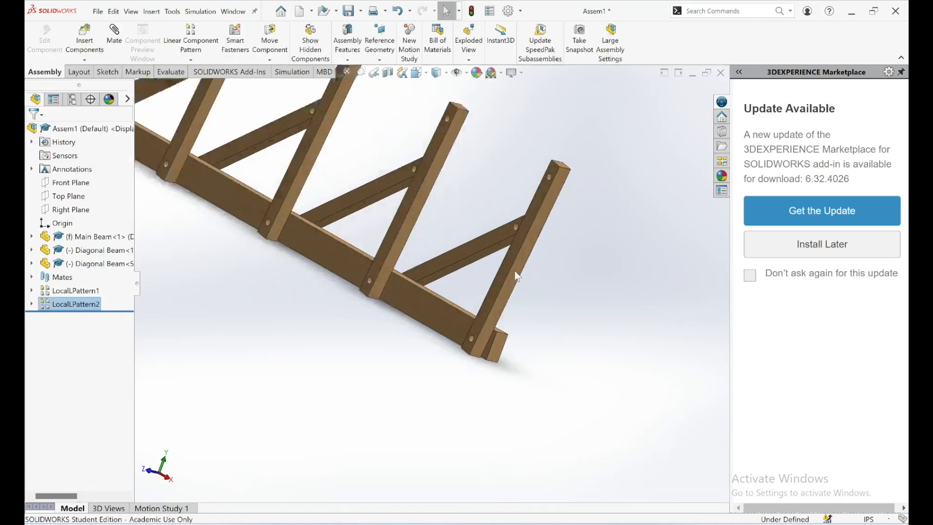
{"action": "middle_click_drag", "start_coordinate": [705, 343], "coordinate": [518, 346]}
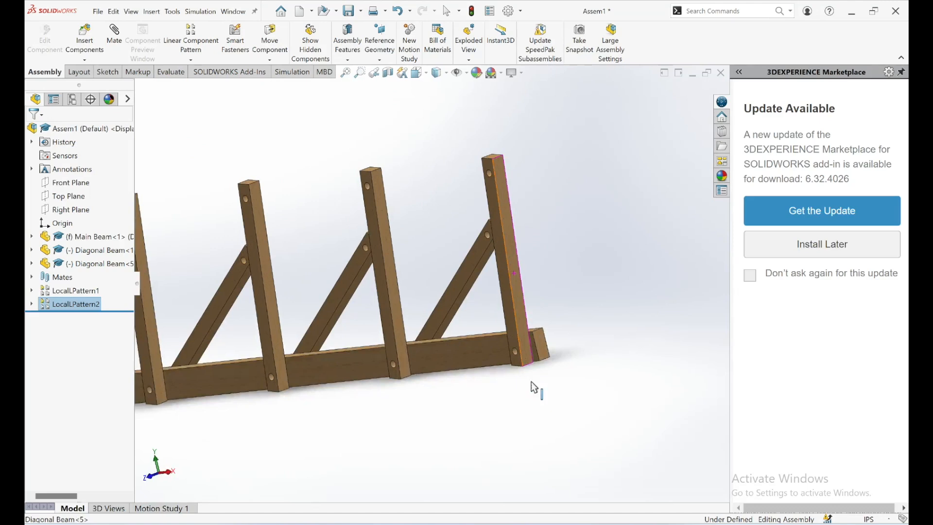
{"action": "middle_click_drag", "start_coordinate": [532, 387], "coordinate": [377, 271]}
{"action": "scroll", "coordinate": [347, 255], "scroll_direction": "up", "scroll_amount": 5}
{"action": "scroll", "coordinate": [354, 261], "scroll_direction": "down", "scroll_amount": 10}
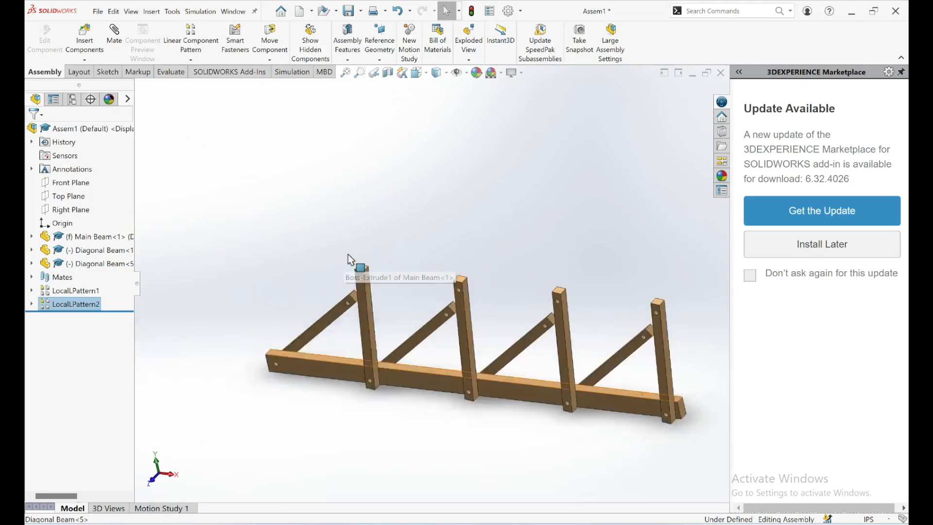
{"action": "left_click", "coordinate": [86, 44]}
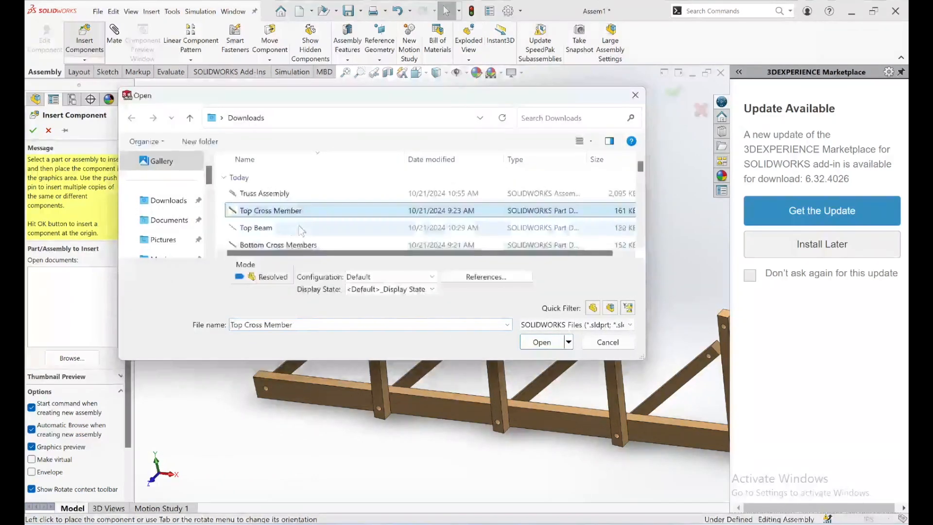
{"action": "double_click", "coordinate": [325, 245]}
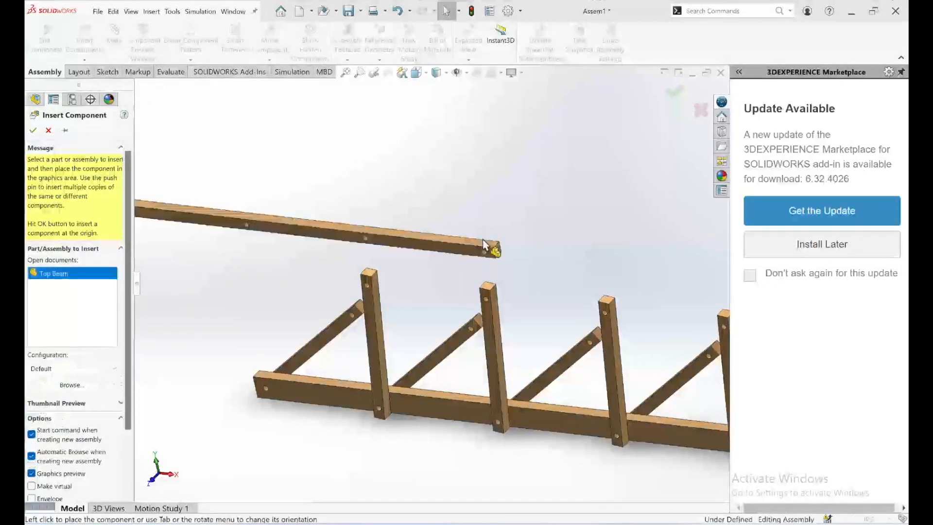
{"action": "left_click", "coordinate": [484, 245]}
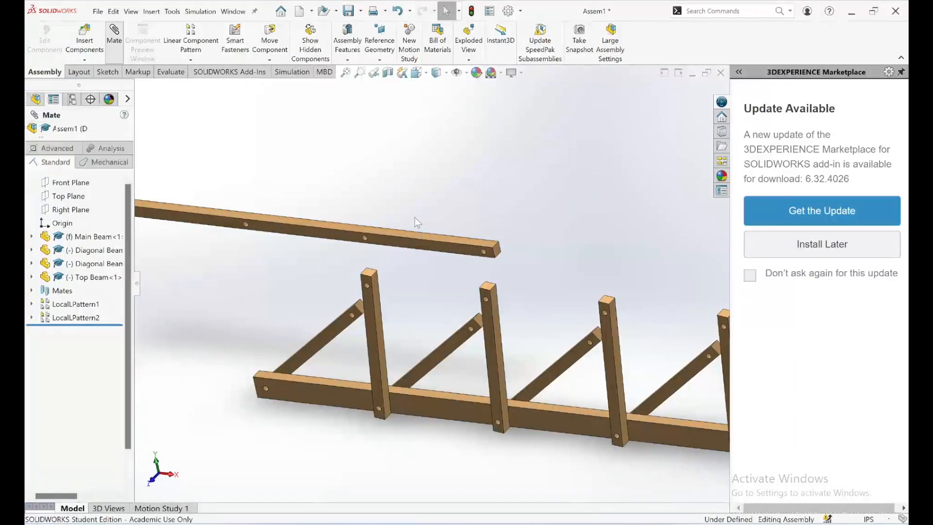
Add a concentric mate between the top beam's end hole and the last back diagonal's upper hole, with the beam running over the truss.
{"action": "scroll", "coordinate": [484, 252], "scroll_direction": "down", "scroll_amount": 1}
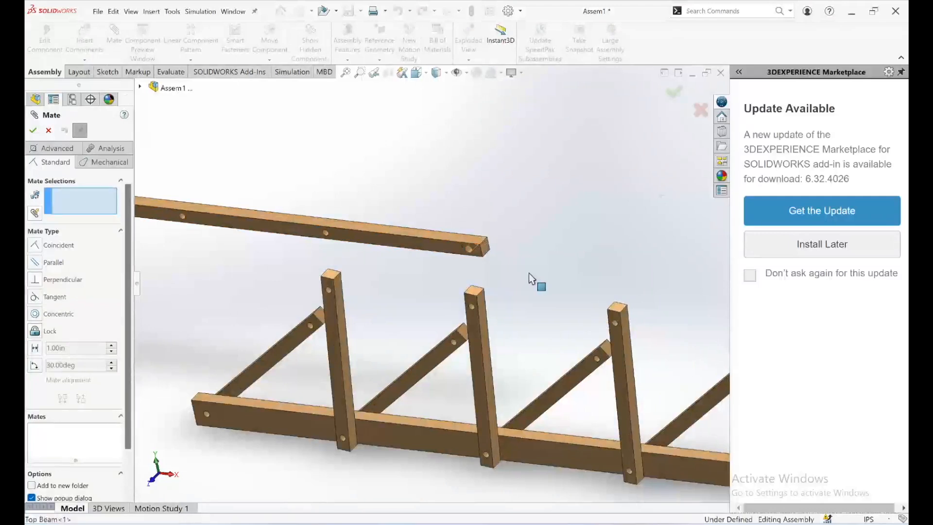
{"action": "scroll", "coordinate": [531, 279], "scroll_direction": "up", "scroll_amount": 1}
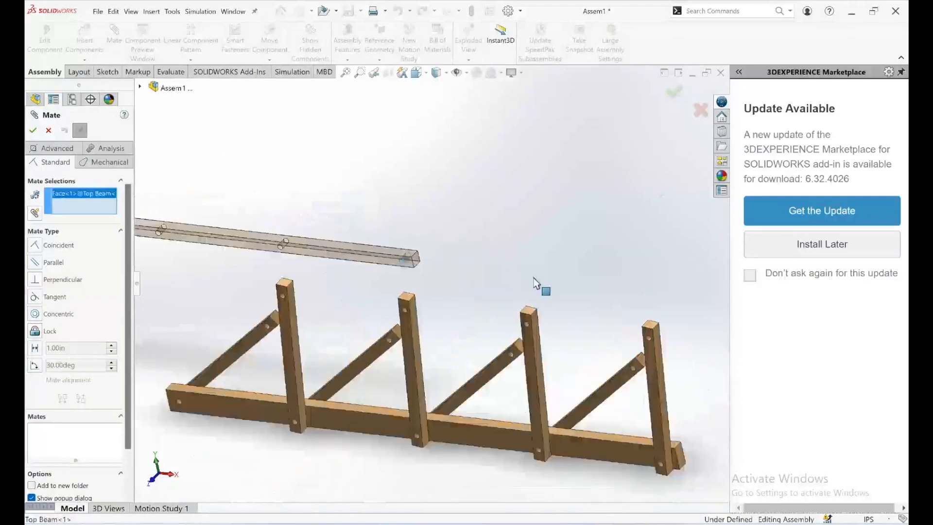
{"action": "left_click", "coordinate": [634, 371]}
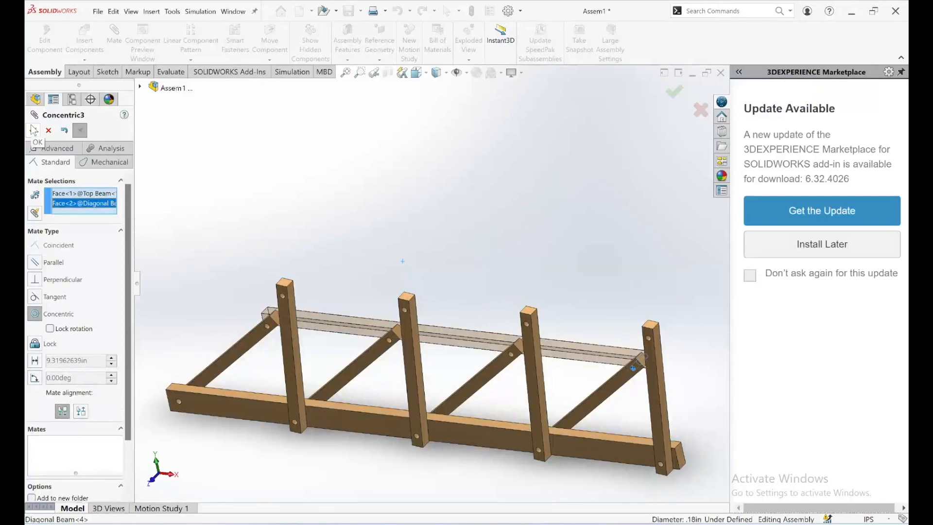
{"action": "left_click", "coordinate": [80, 412]}
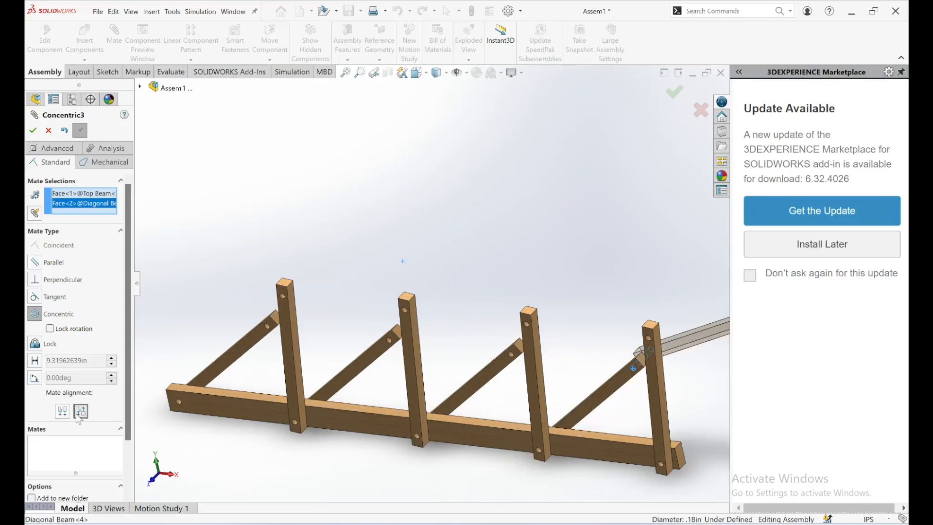
{"action": "left_click", "coordinate": [63, 411]}
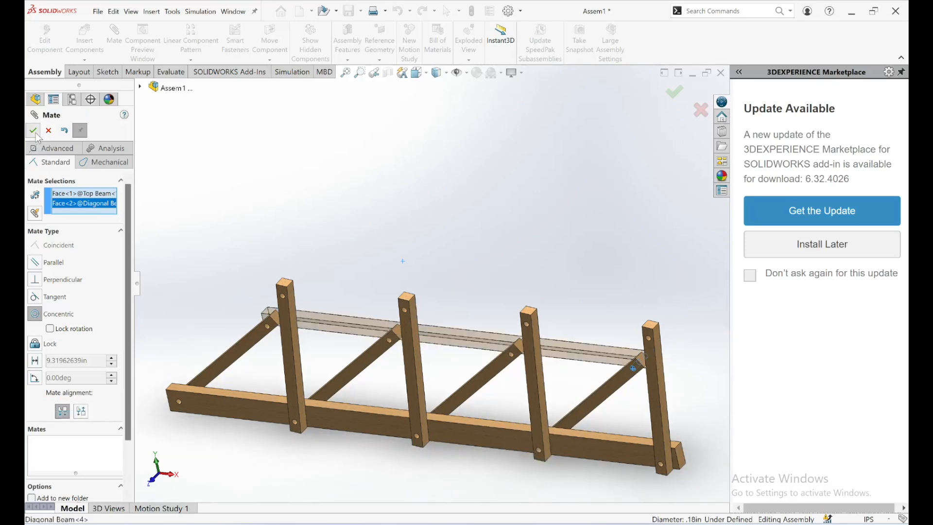
{"action": "left_click", "coordinate": [34, 132]}
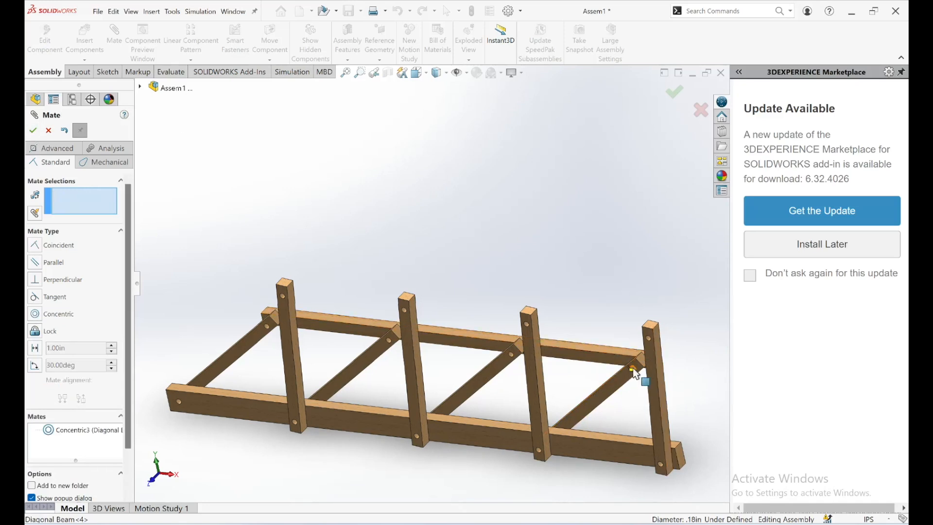
Add a concentric mate between the top beam's end hole and the upper hole of the end diagonal in the front row.
{"action": "mouse_move", "coordinate": [624, 335]}
{"action": "middle_mouse_down"}
{"action": "mouse_move", "coordinate": [606, 344]}
{"action": "mouse_move", "coordinate": [620, 340]}
{"action": "middle_mouse_up"}
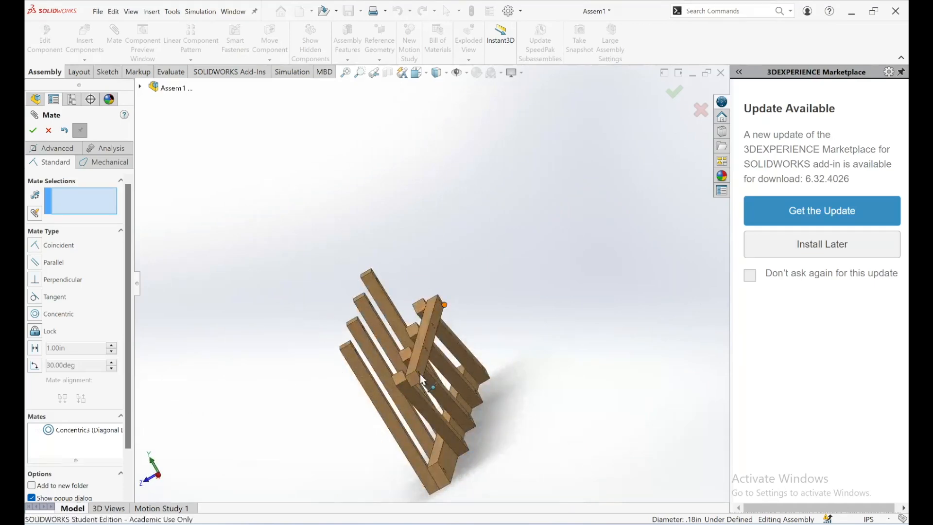
{"action": "scroll", "coordinate": [422, 383], "scroll_direction": "down", "scroll_amount": 5}
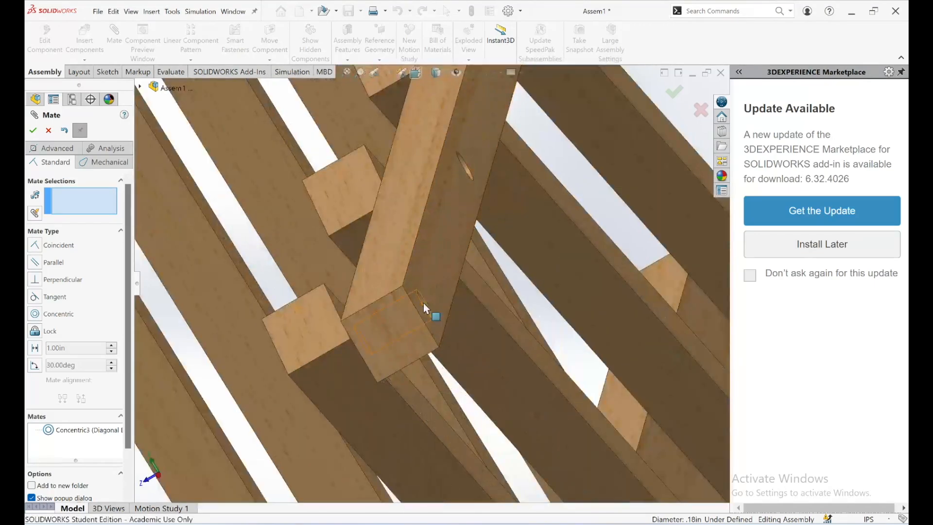
{"action": "left_click", "coordinate": [400, 401]}
{"action": "scroll", "coordinate": [400, 401], "scroll_direction": "down", "scroll_amount": 3}
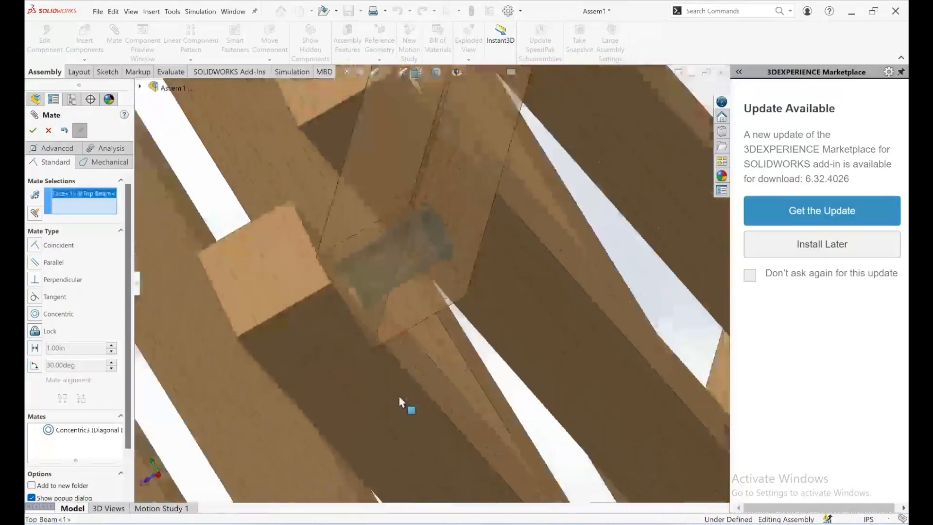
{"action": "scroll", "coordinate": [398, 397], "scroll_direction": "up", "scroll_amount": 8}
{"action": "middle_click_drag", "start_coordinate": [387, 366], "coordinate": [435, 316]}
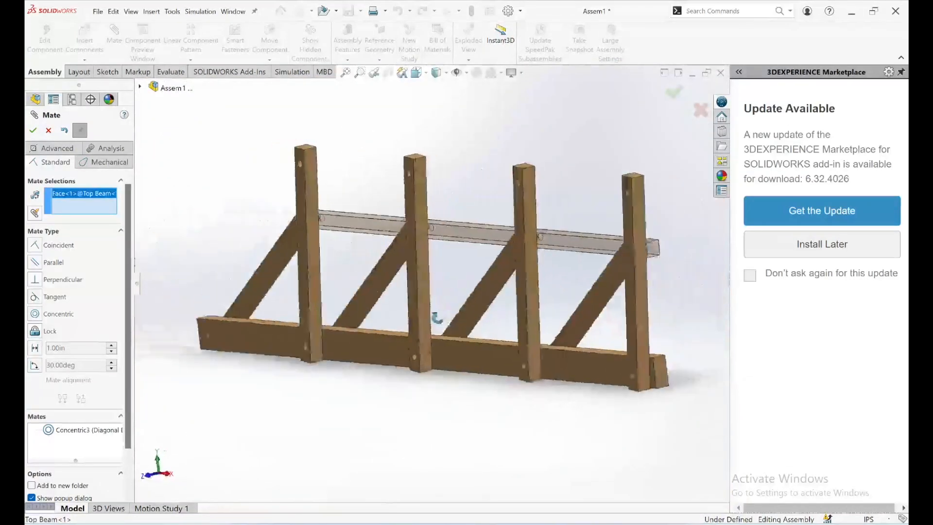
{"action": "left_click", "coordinate": [623, 199]}
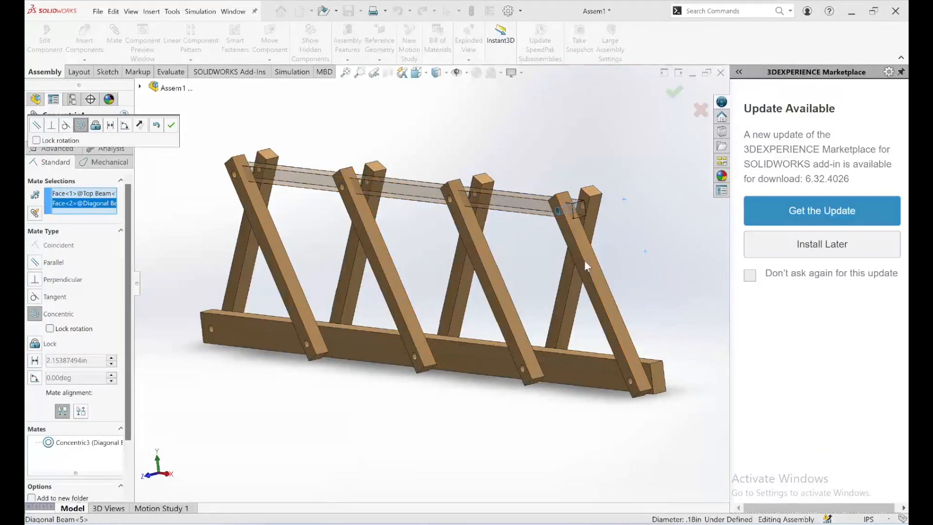
{"action": "middle_click_drag", "start_coordinate": [613, 254], "coordinate": [504, 325]}
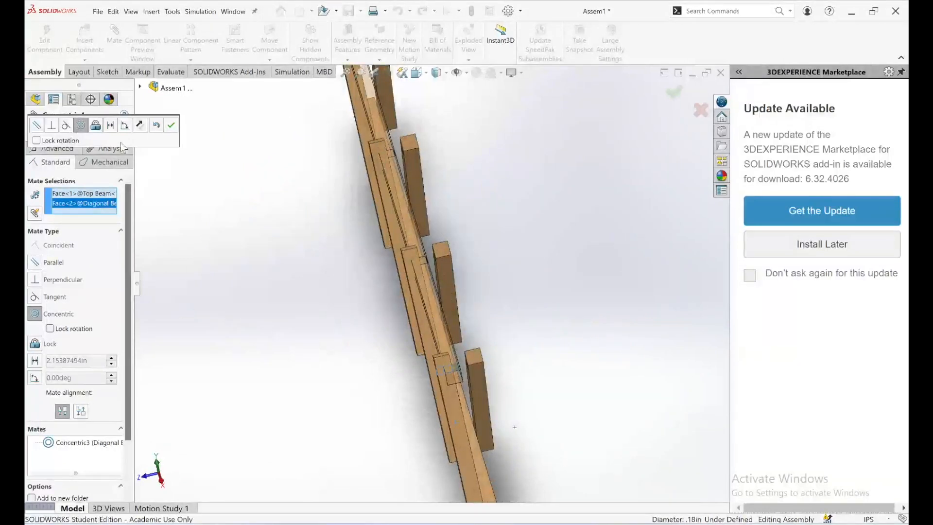
{"action": "left_click", "coordinate": [171, 126]}
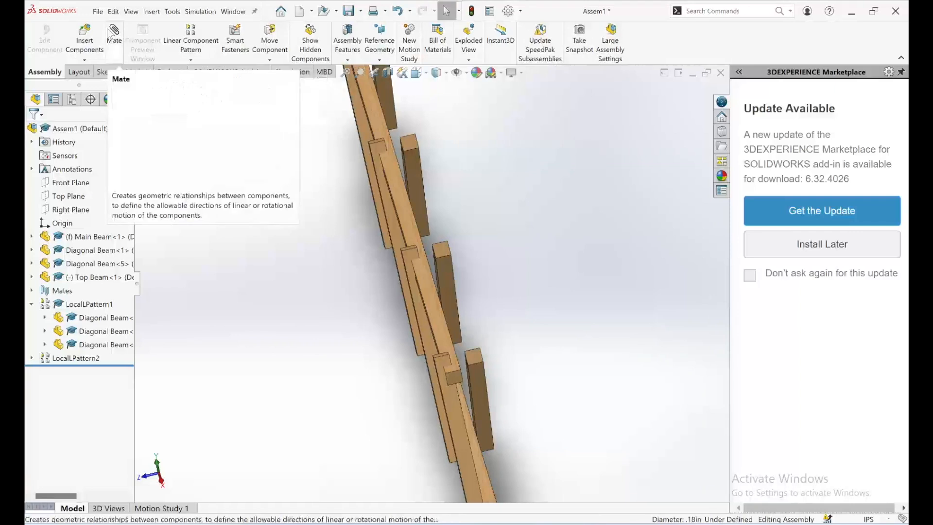
Mate the inner side face of the last back diagonal coincident with the top beam's back face.
{"action": "left_click", "coordinate": [112, 35]}
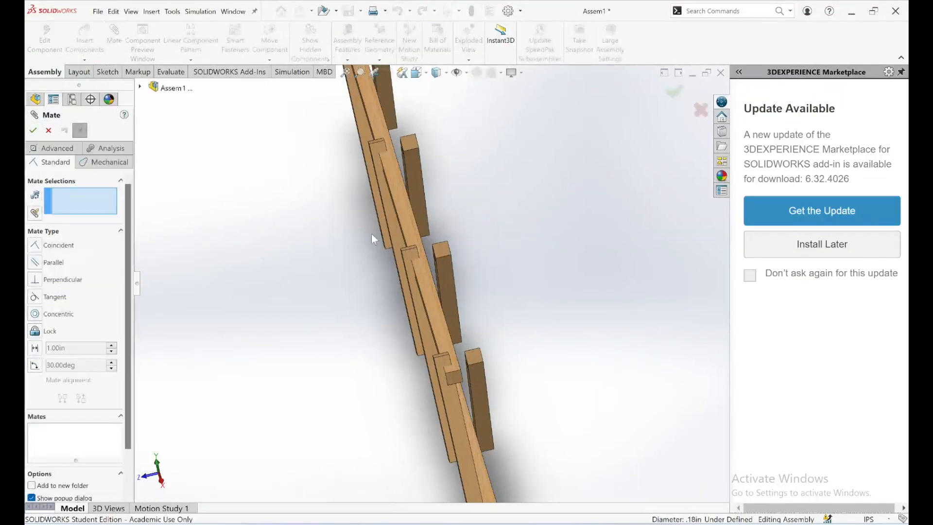
{"action": "middle_click_drag", "start_coordinate": [556, 350], "coordinate": [540, 331]}
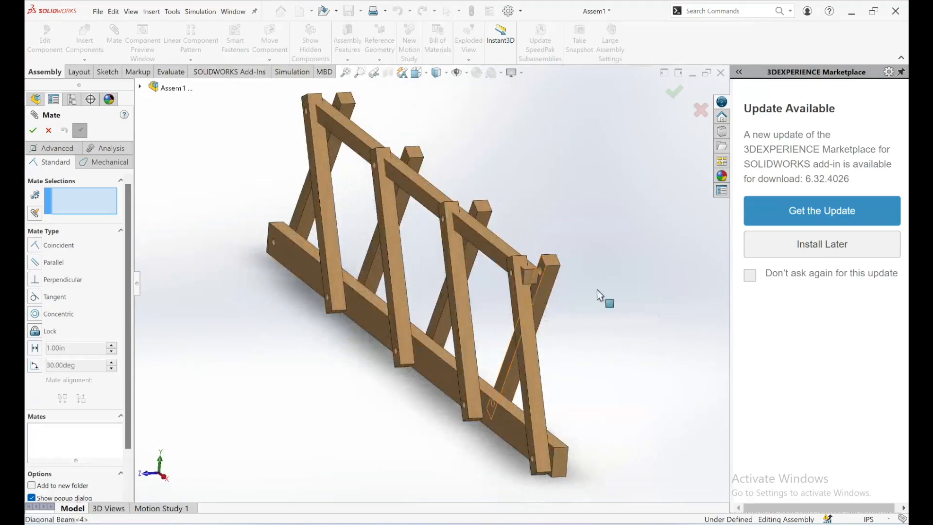
{"action": "left_click", "coordinate": [535, 314]}
{"action": "middle_click_drag", "start_coordinate": [535, 313], "coordinate": [275, 301]}
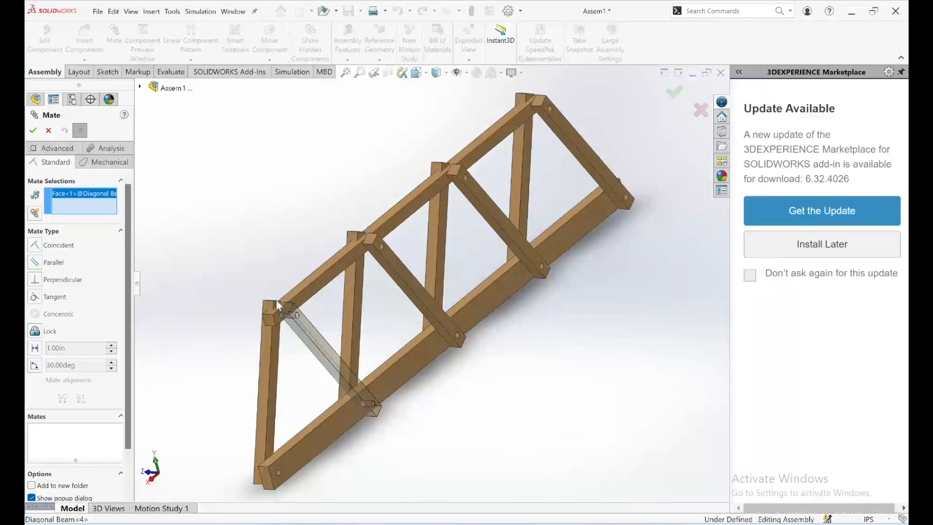
{"action": "left_click", "coordinate": [304, 293]}
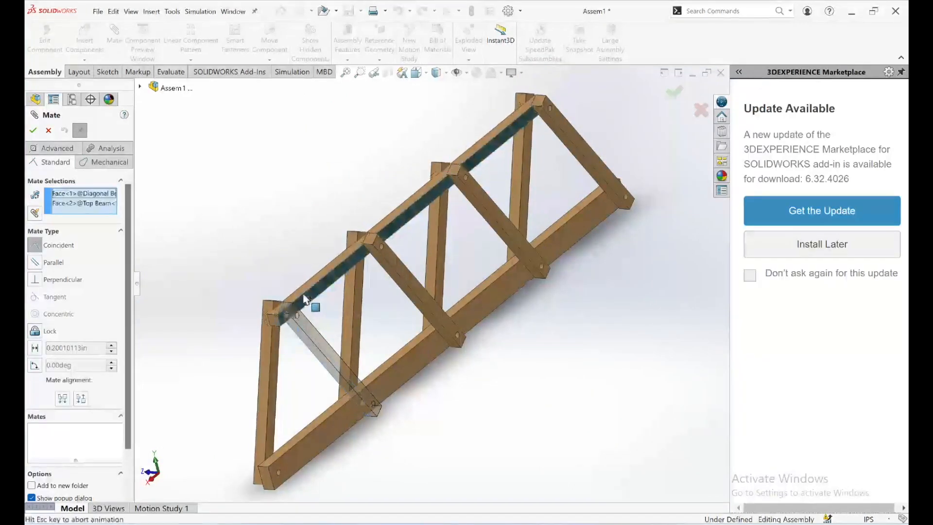
{"action": "left_click", "coordinate": [34, 132]}
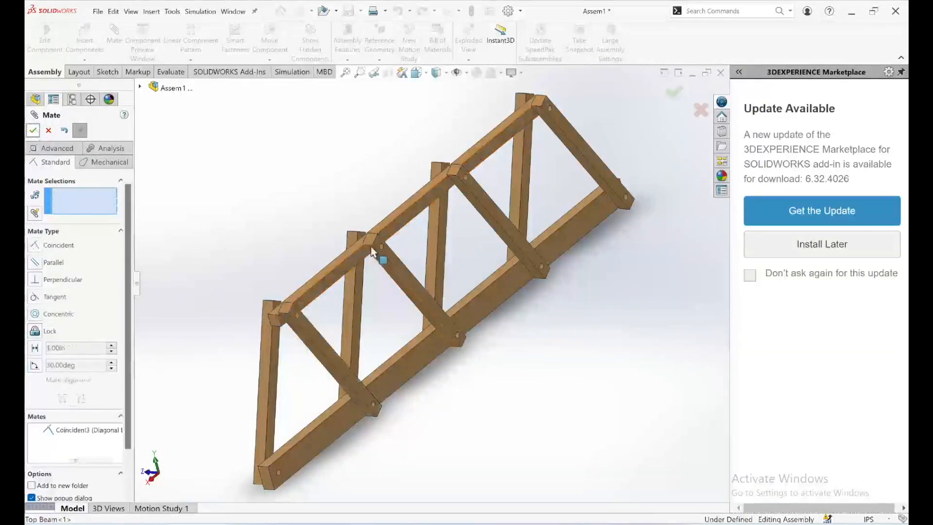
{"action": "left_click", "coordinate": [34, 131]}
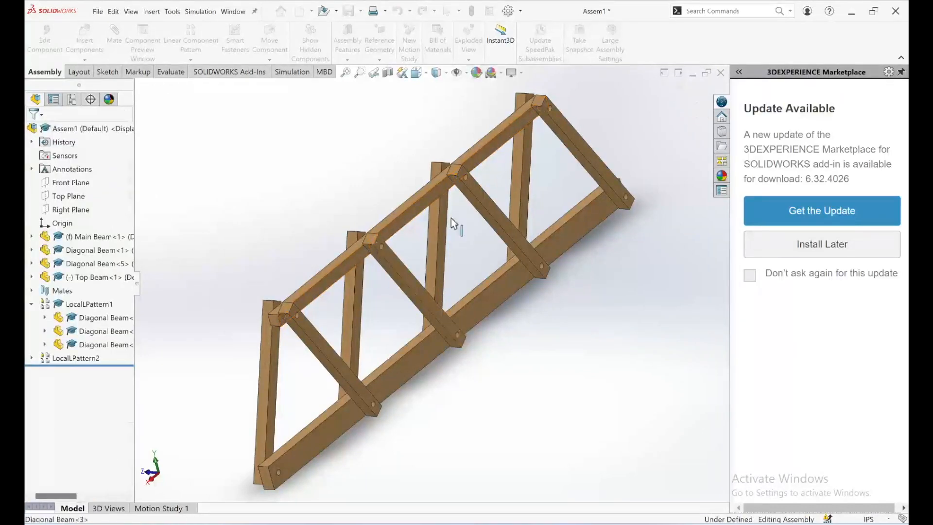
{"action": "left_click", "coordinate": [377, 269]}
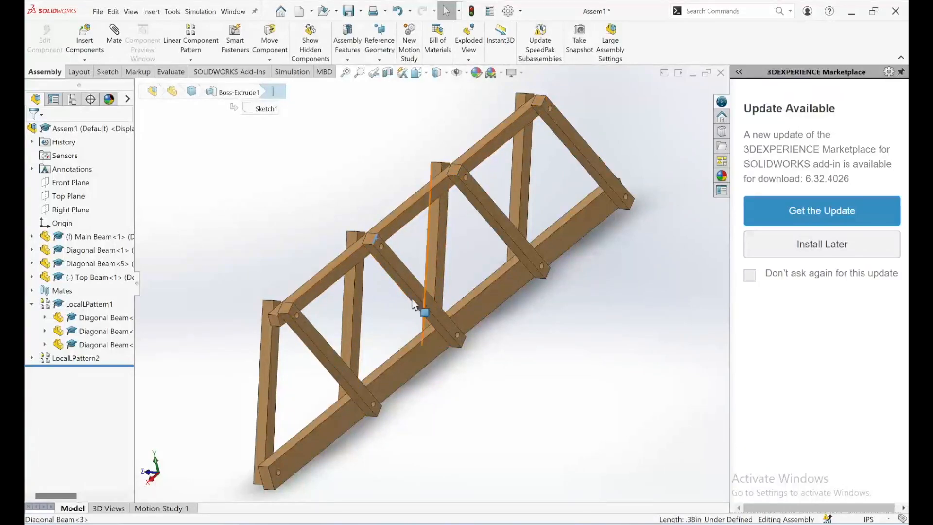
Insert the 92141A009 18-8 Stainless Steel Washer from the Downloads folder, placing it beside the upper end of the front row's end diagonal.
{"action": "middle_click_drag", "start_coordinate": [435, 345], "coordinate": [270, 425]}
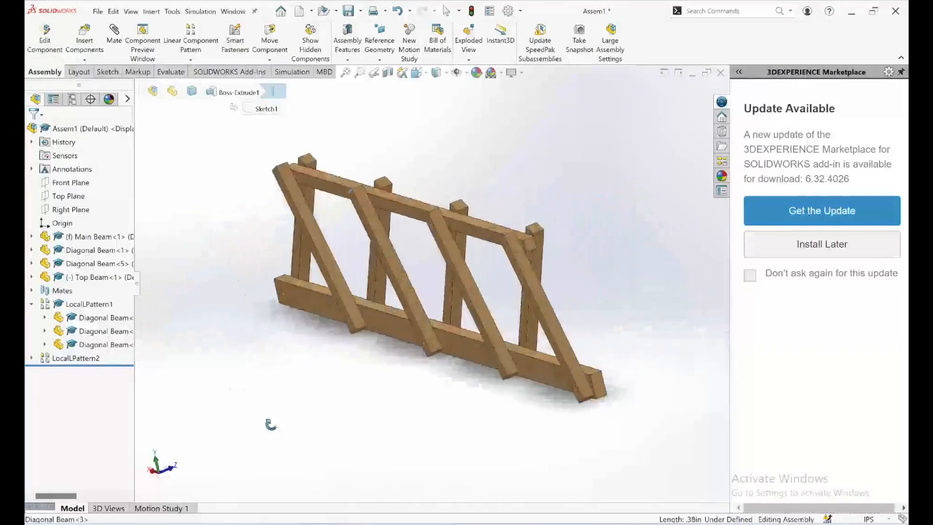
{"action": "left_click", "coordinate": [206, 242]}
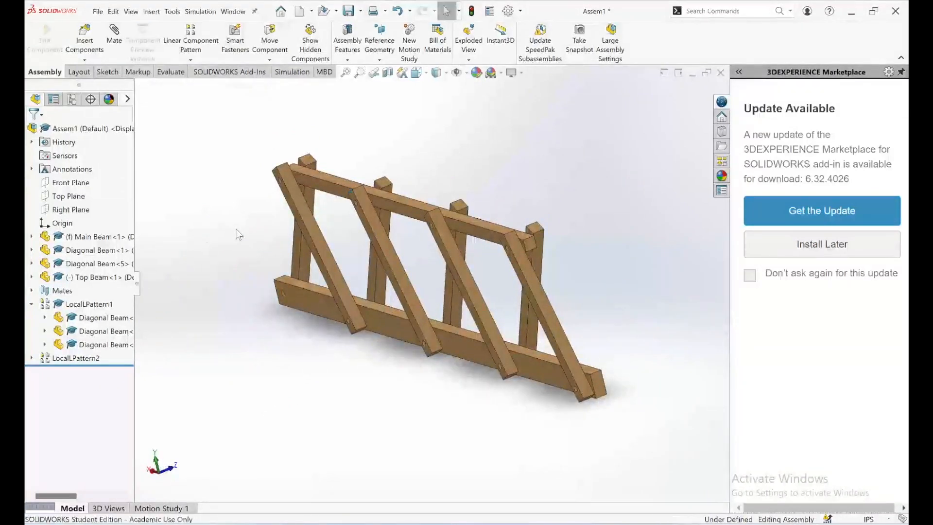
{"action": "left_click", "coordinate": [99, 57]}
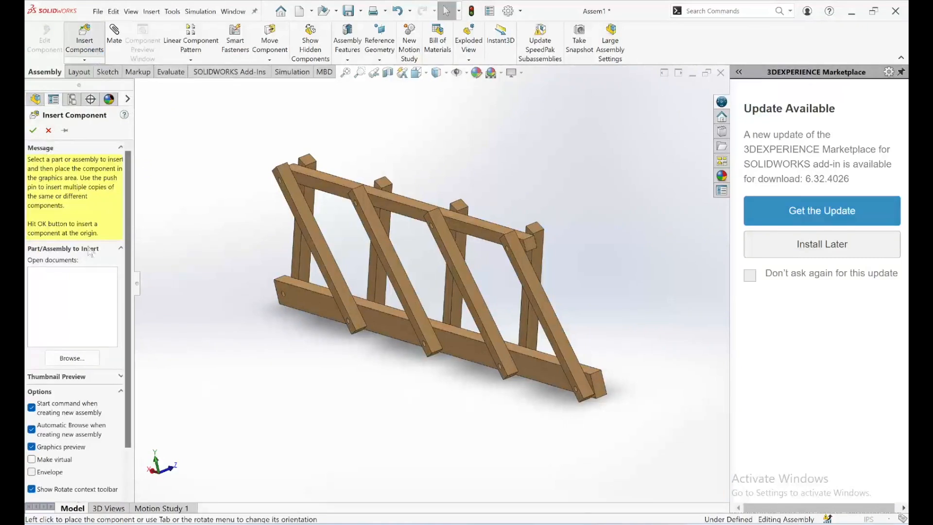
{"action": "left_click", "coordinate": [70, 359]}
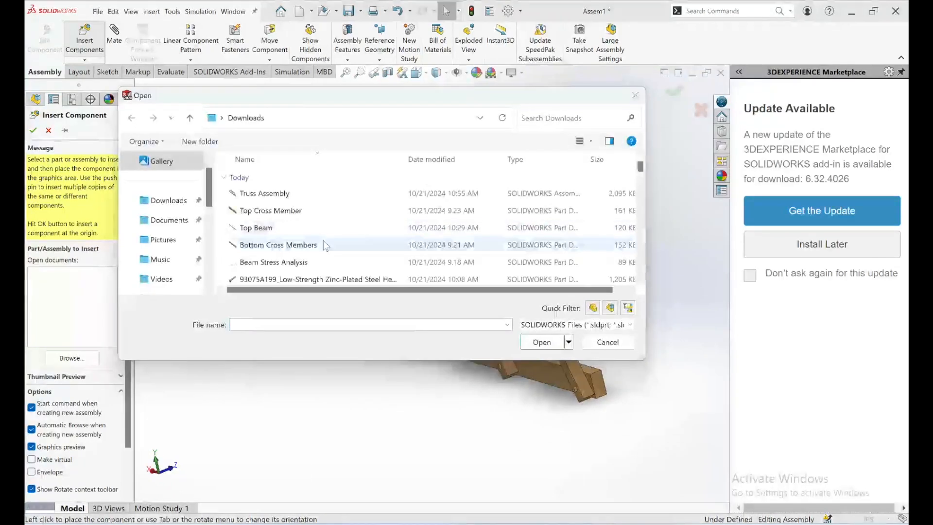
{"action": "scroll", "coordinate": [325, 245], "scroll_direction": "down", "scroll_amount": 2}
{"action": "scroll", "coordinate": [316, 233], "scroll_direction": "up", "scroll_amount": 2}
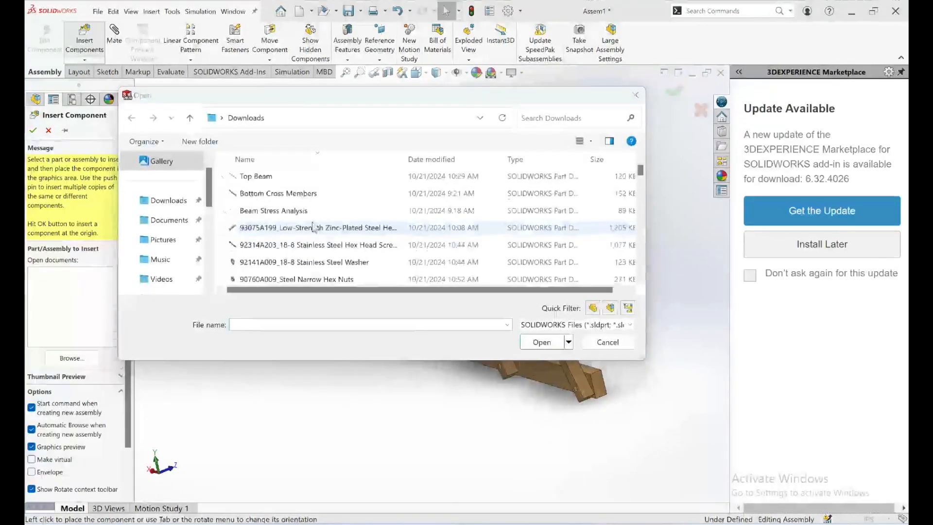
{"action": "left_click", "coordinate": [313, 265]}
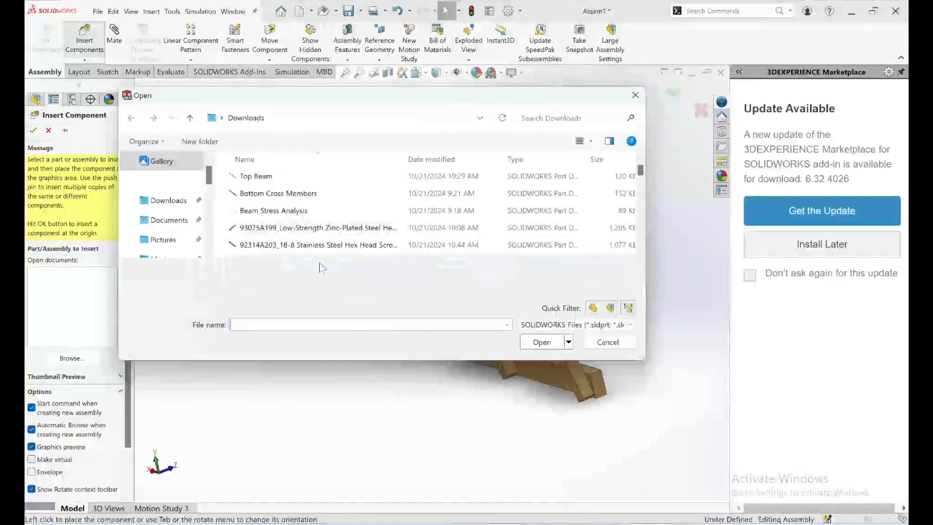
{"action": "left_click", "coordinate": [541, 342]}
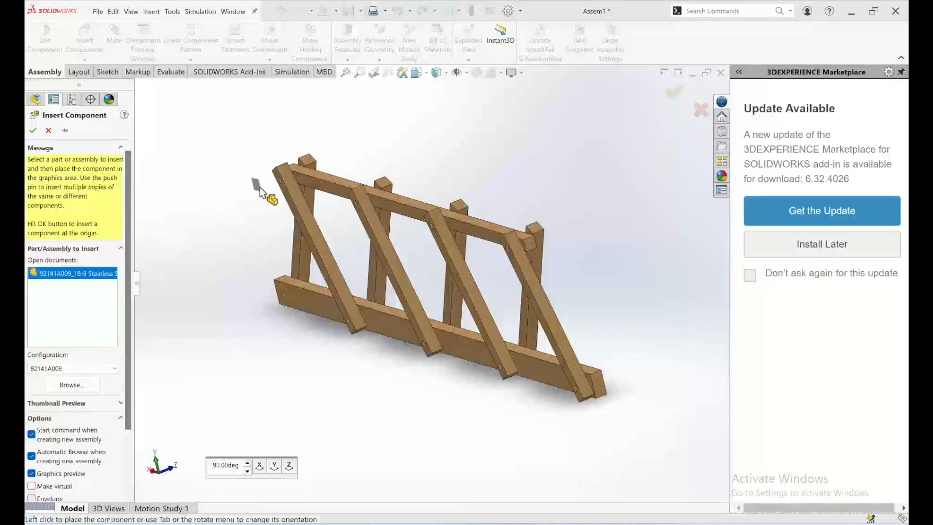
{"action": "left_click", "coordinate": [33, 130]}
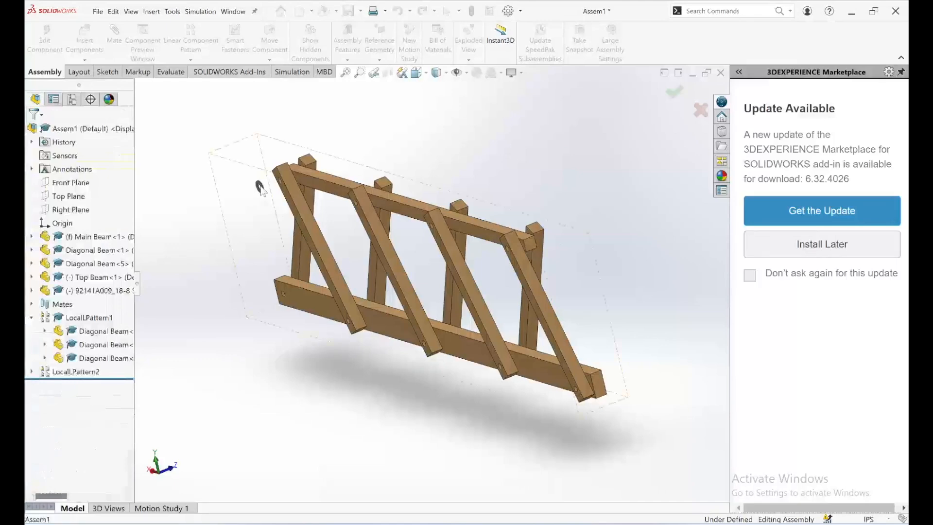
Mate the washer's flat face coincident with the end diagonal's outer side face, using anti-aligned orientation so the washer sits outside the beam.
{"action": "scroll", "coordinate": [269, 203], "scroll_direction": "down", "scroll_amount": 10}
{"action": "scroll", "coordinate": [401, 207], "scroll_direction": "down", "scroll_amount": 3}
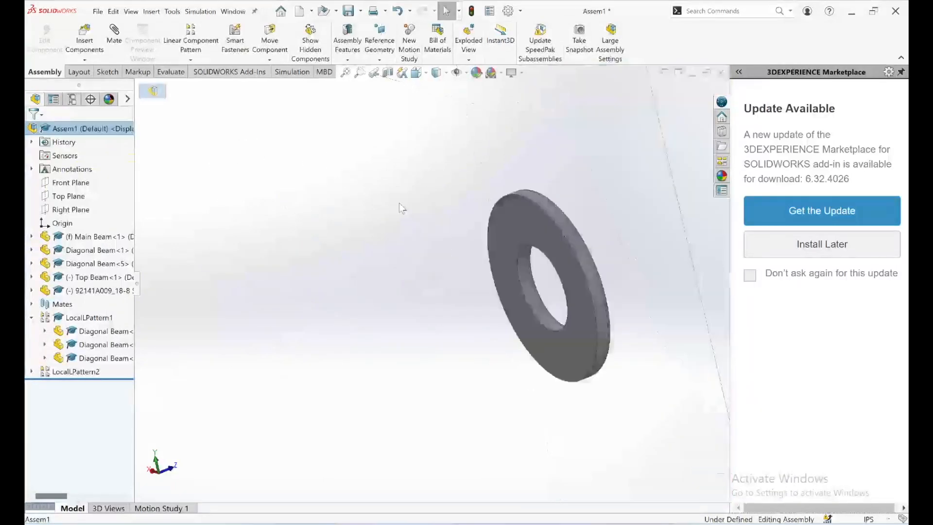
{"action": "scroll", "coordinate": [523, 236], "scroll_direction": "up", "scroll_amount": 5}
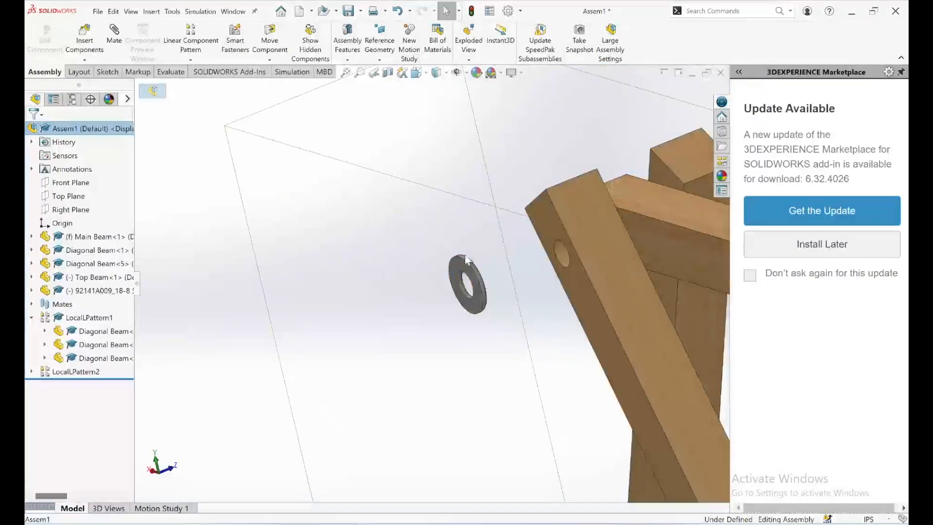
{"action": "left_click", "coordinate": [456, 274]}
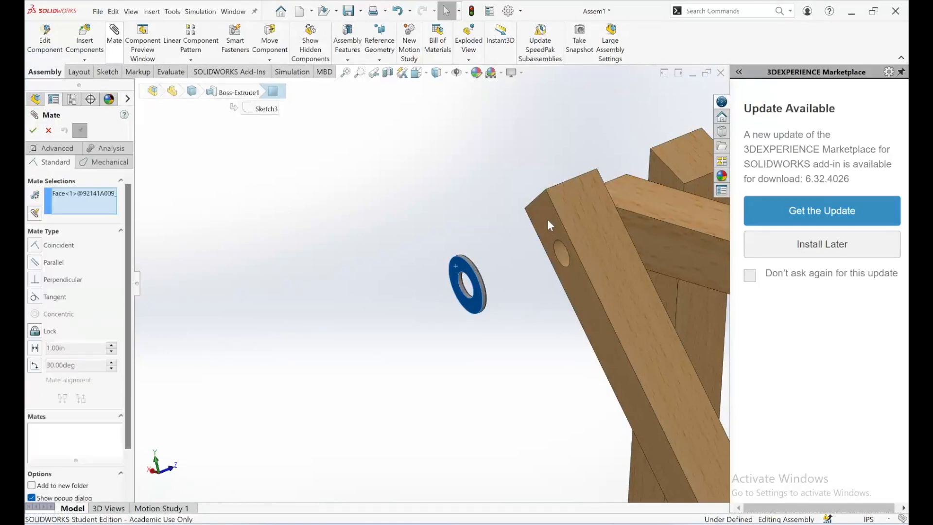
{"action": "left_click", "coordinate": [553, 220]}
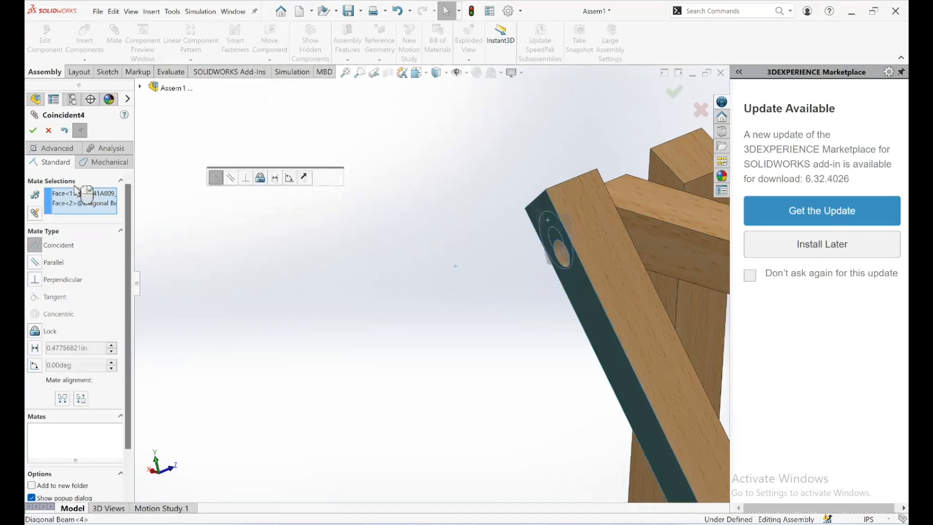
{"action": "left_click", "coordinate": [79, 400]}
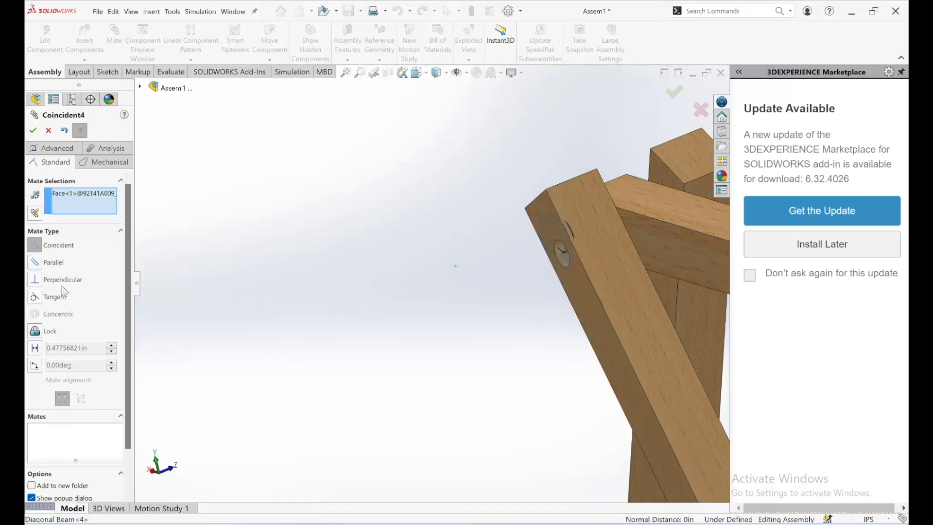
{"action": "left_click", "coordinate": [578, 293]}
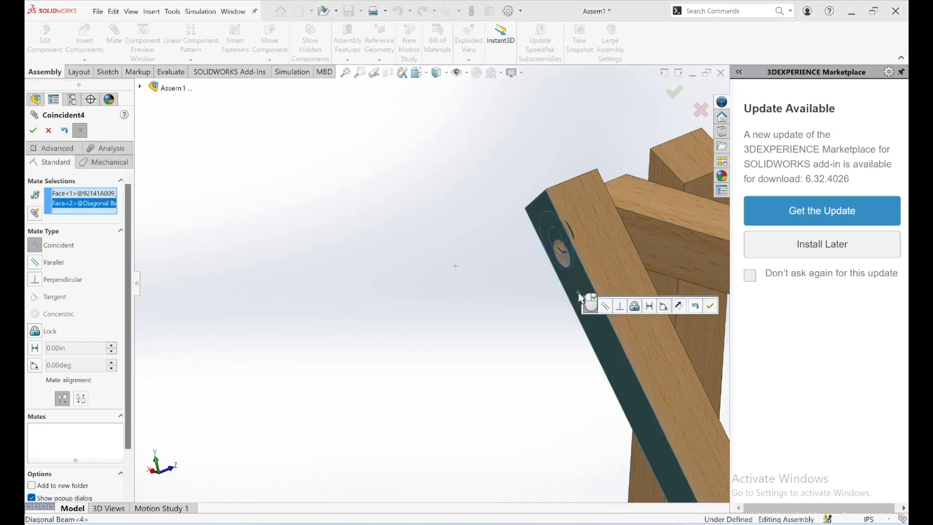
{"action": "left_click", "coordinate": [83, 402]}
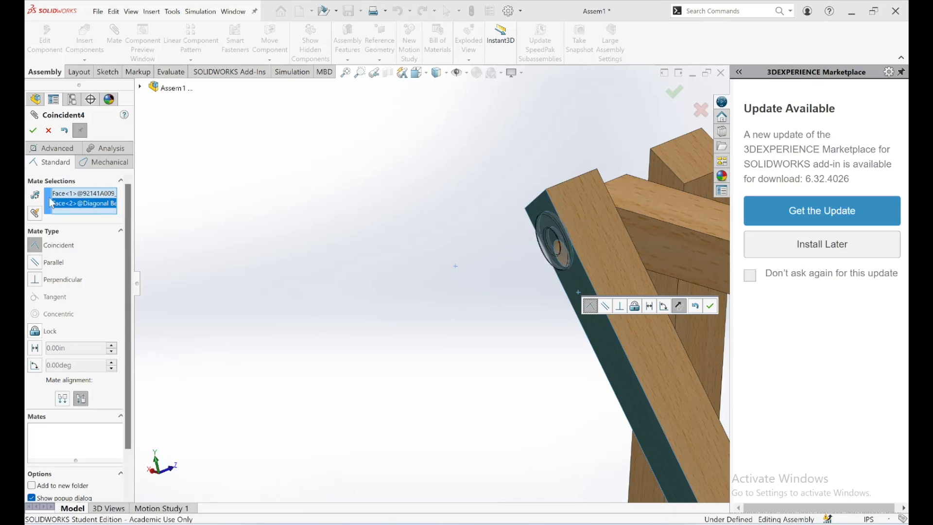
{"action": "left_click", "coordinate": [33, 131]}
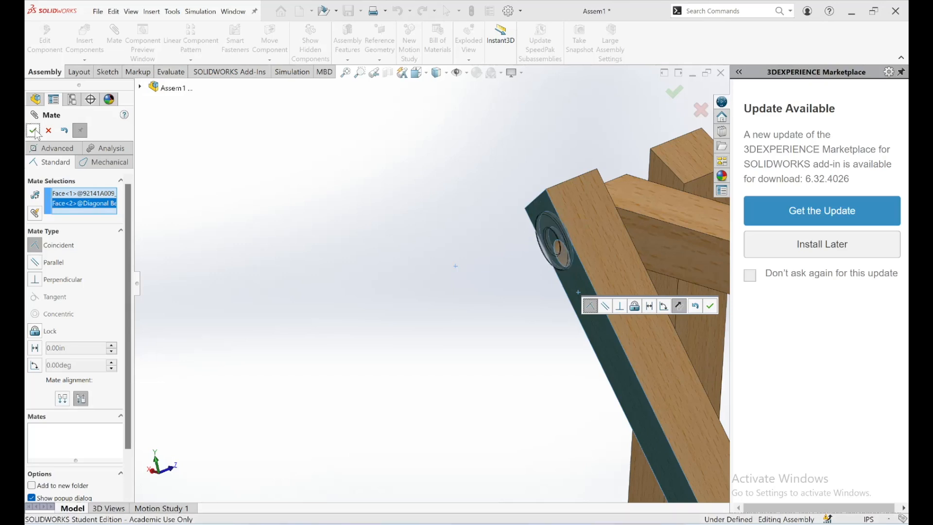
Add a concentric mate between the washer's circular edge and the upper hole of the end diagonal.
{"action": "left_click", "coordinate": [554, 253]}
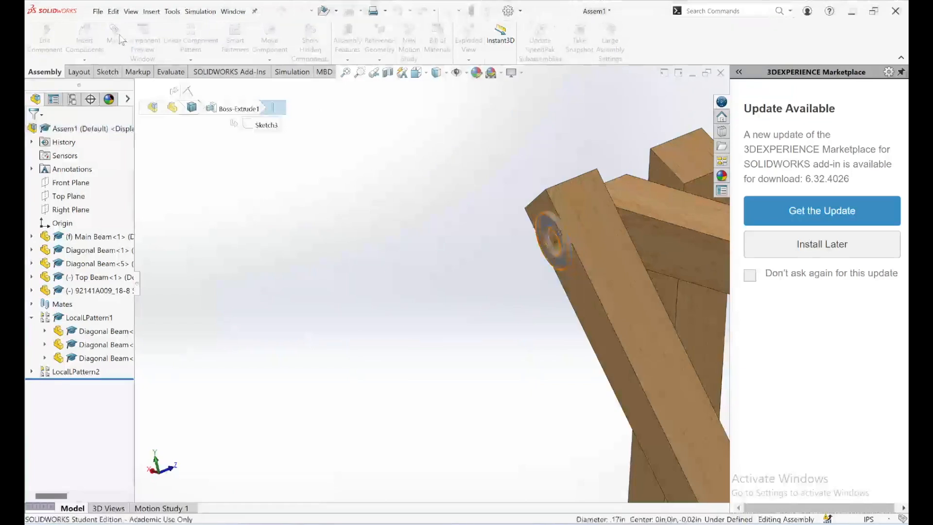
{"action": "left_click", "coordinate": [116, 39]}
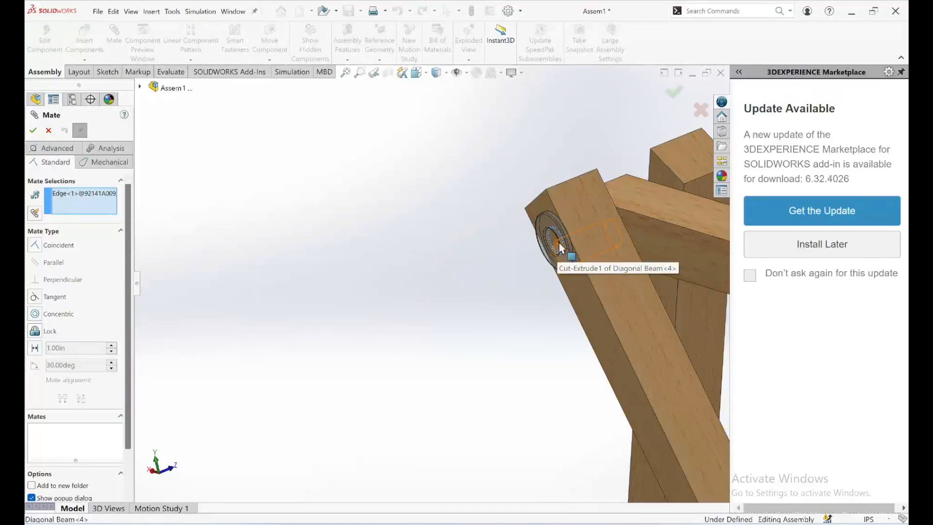
{"action": "left_click", "coordinate": [560, 248]}
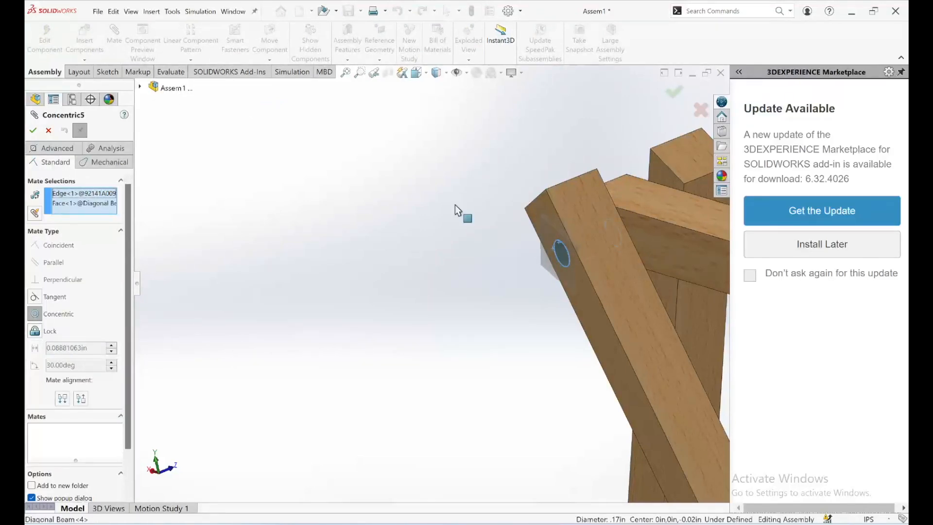
{"action": "left_click", "coordinate": [34, 131]}
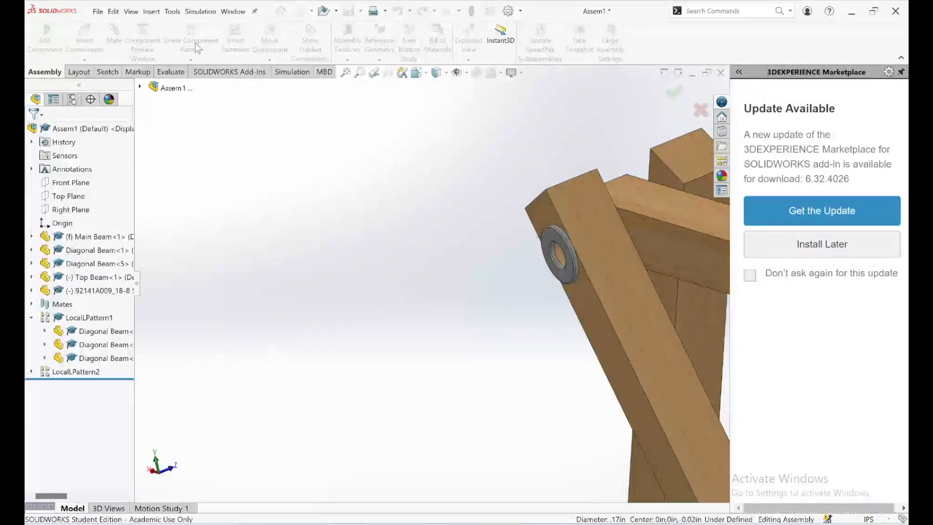
Pattern the washer linearly along the top beam's long edge with 4 instances spaced 4.3125 in apart.
{"action": "left_click", "coordinate": [552, 235]}
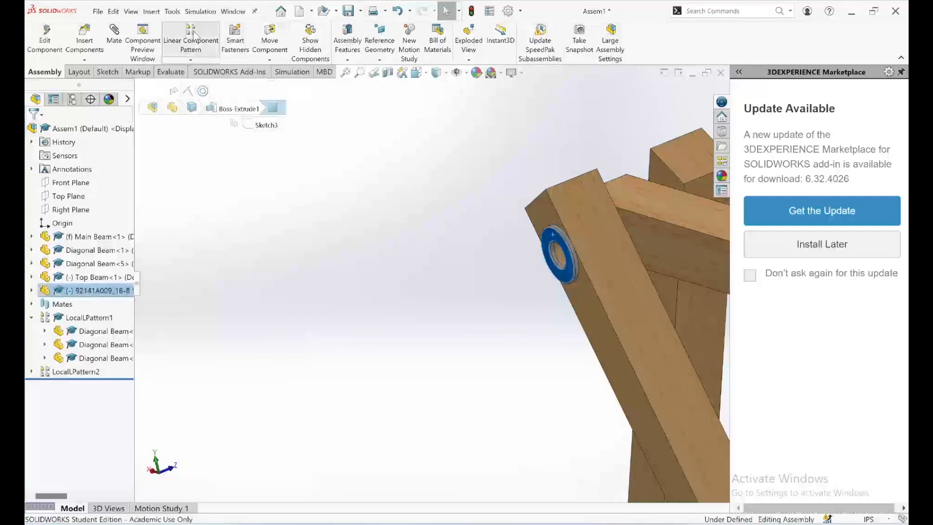
{"action": "left_click", "coordinate": [195, 36]}
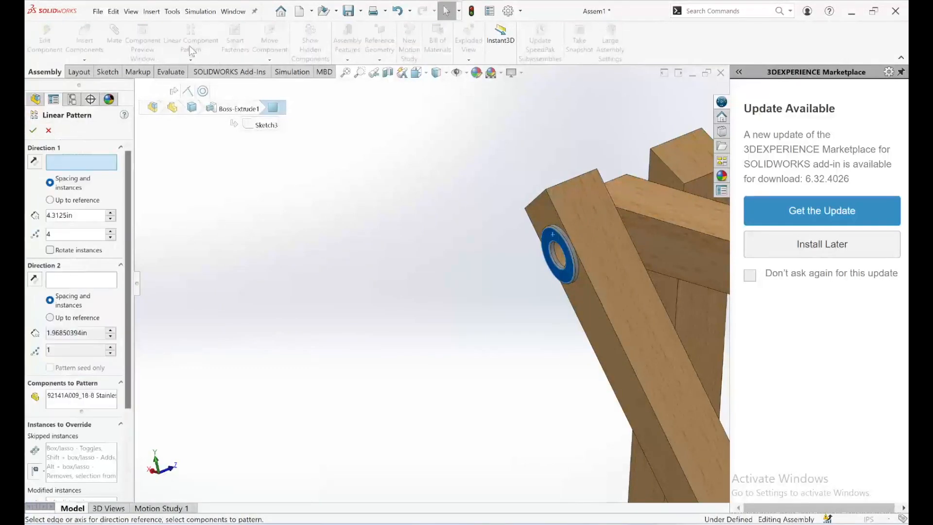
{"action": "left_click", "coordinate": [665, 222]}
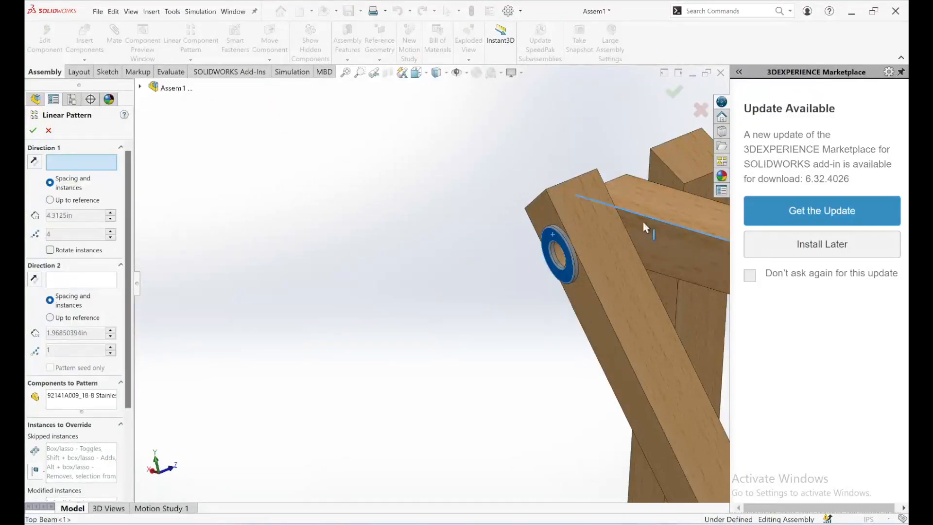
{"action": "scroll", "coordinate": [436, 276], "scroll_direction": "down", "scroll_amount": 1}
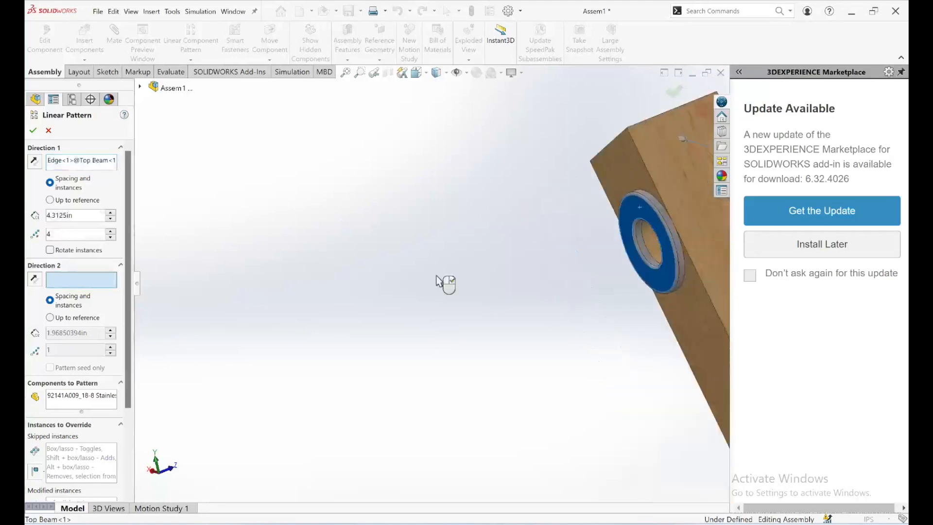
{"action": "scroll", "coordinate": [436, 275], "scroll_direction": "up", "scroll_amount": 6}
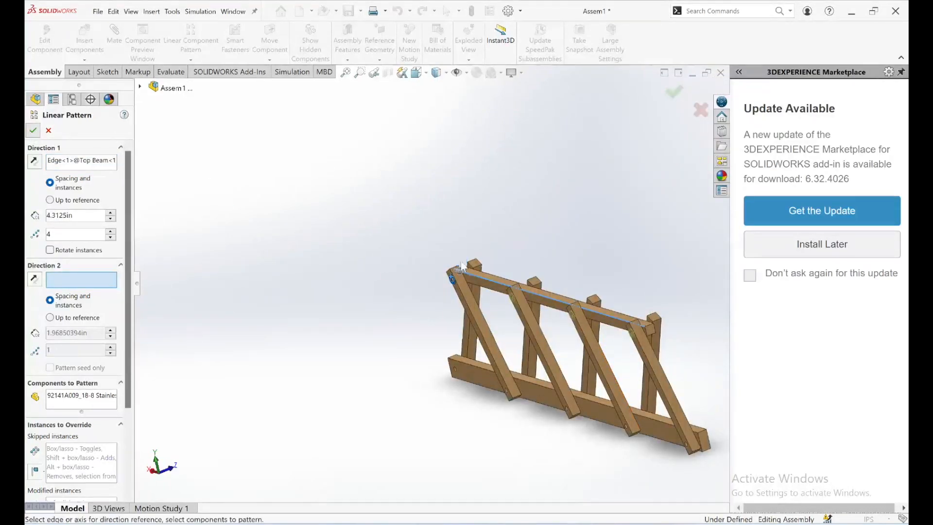
{"action": "key", "text": "Return"}
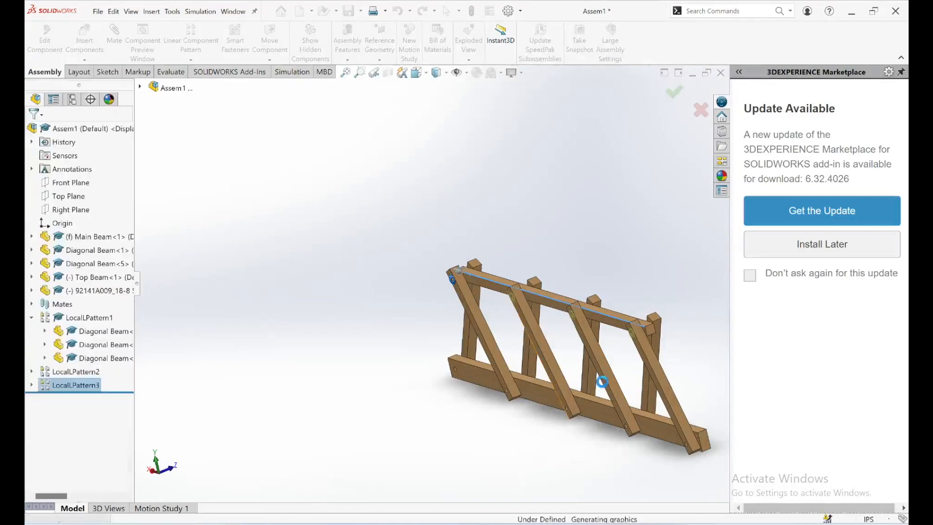
Insert another 92141A009 18-8 Stainless Steel Washer from the Downloads folder, placing it near the lower end of the front diagonal at the main beam's end.
{"action": "scroll", "coordinate": [573, 412], "scroll_direction": "down", "scroll_amount": 5}
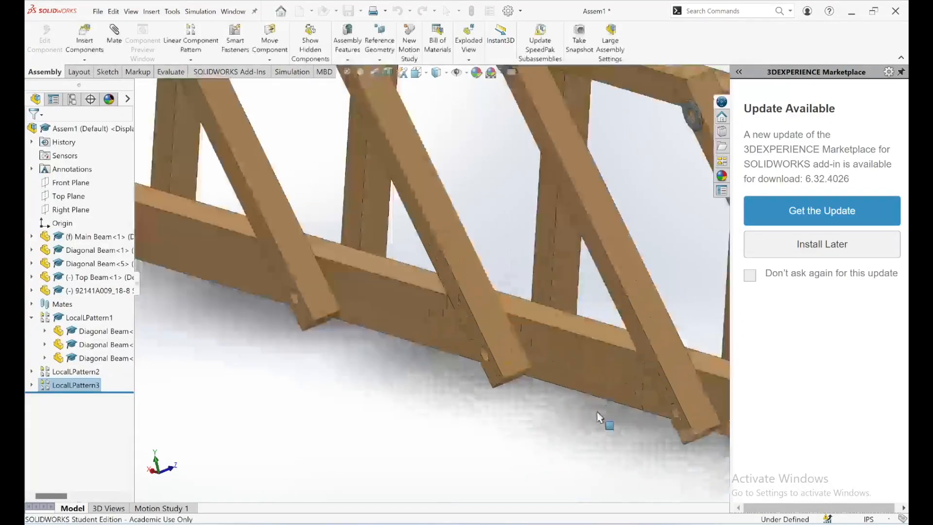
{"action": "scroll", "coordinate": [626, 408], "scroll_direction": "up", "scroll_amount": 5}
{"action": "scroll", "coordinate": [564, 324], "scroll_direction": "down", "scroll_amount": 4}
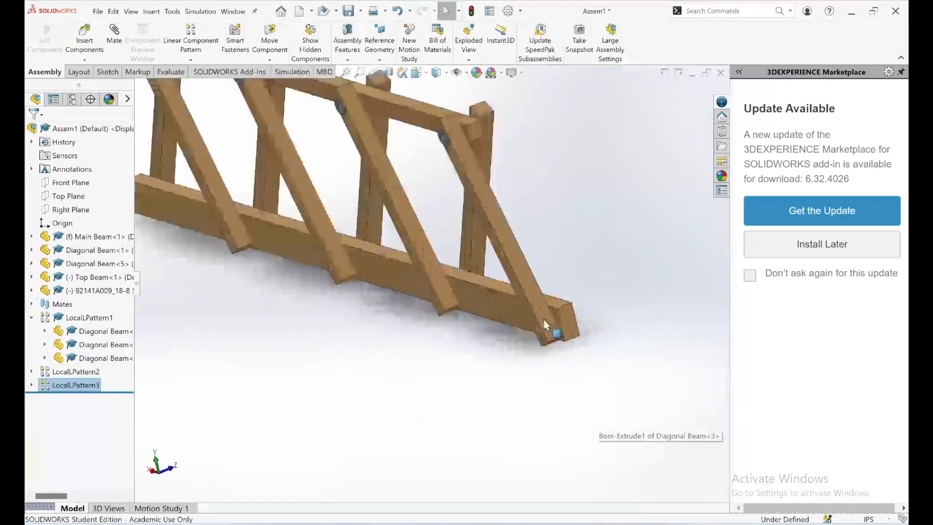
{"action": "left_click", "coordinate": [95, 54]}
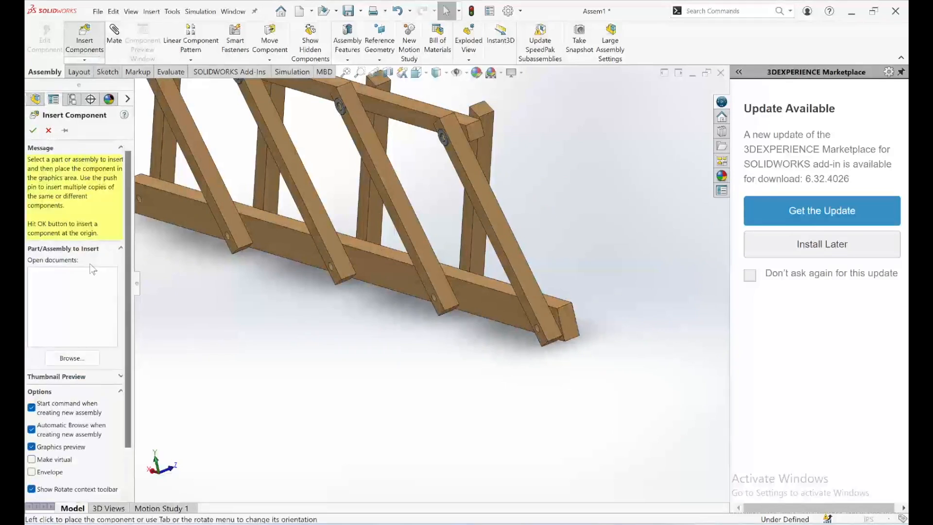
{"action": "left_click", "coordinate": [83, 358]}
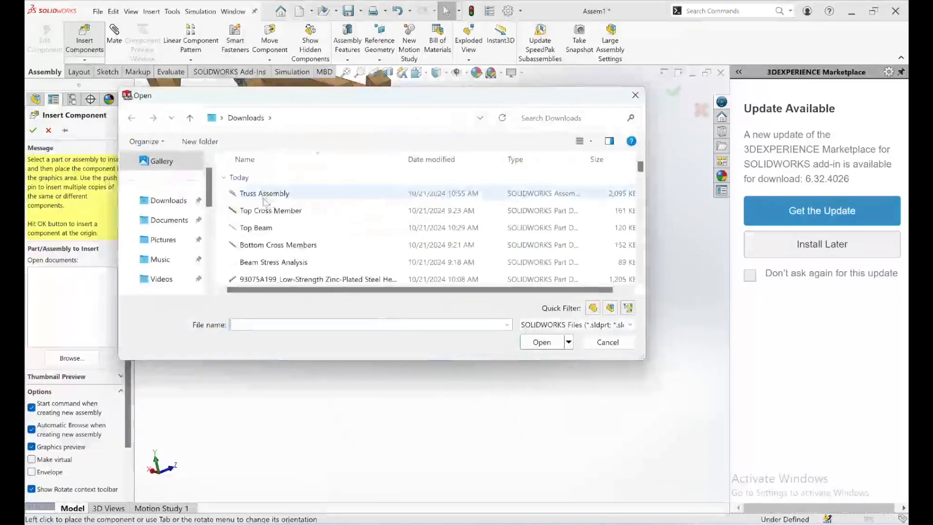
{"action": "scroll", "coordinate": [295, 238], "scroll_direction": "down", "scroll_amount": 2}
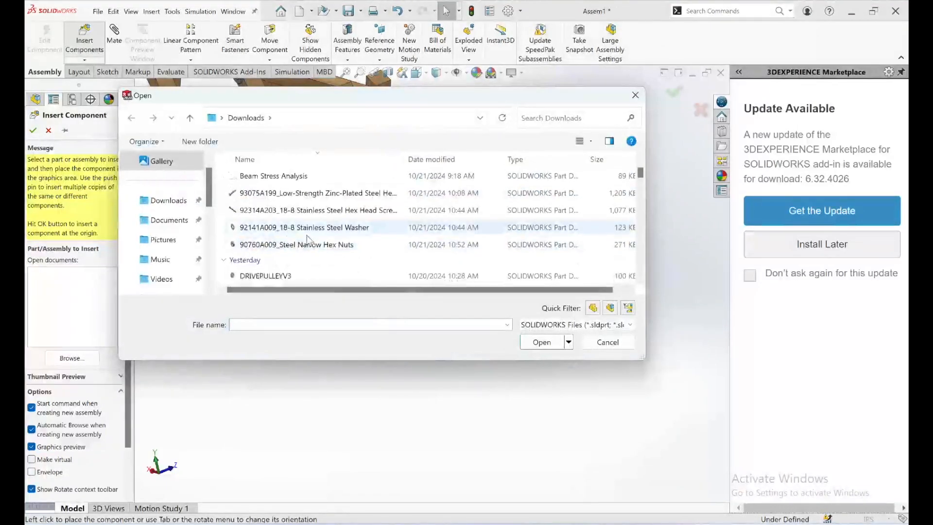
{"action": "left_click", "coordinate": [526, 343]}
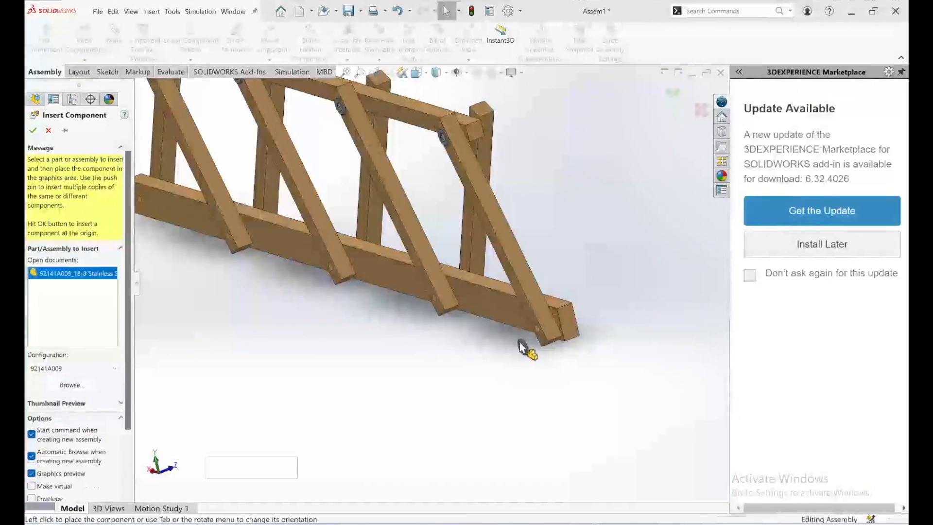
{"action": "left_click", "coordinate": [522, 346]}
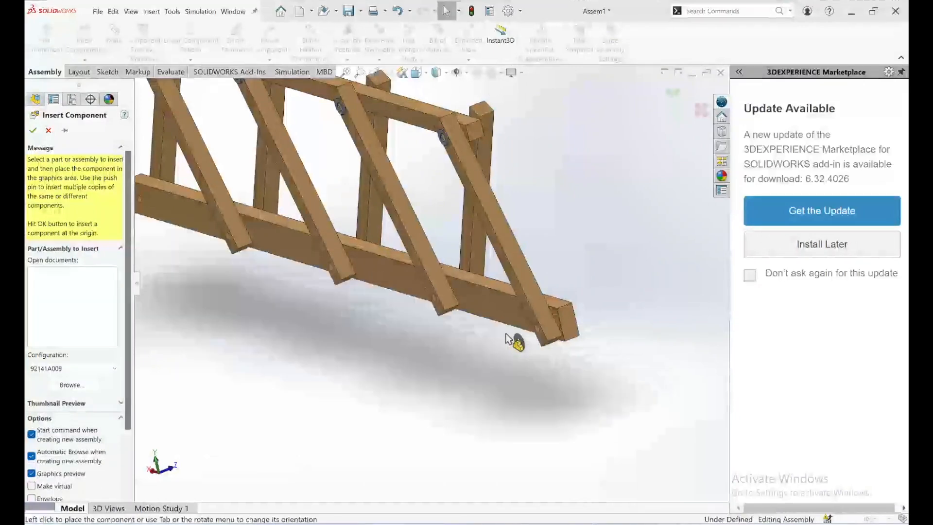
Mate the new washer's flat face coincident with the end diagonal's outer side face, using anti-aligned orientation.
{"action": "scroll", "coordinate": [517, 340], "scroll_direction": "down", "scroll_amount": 5}
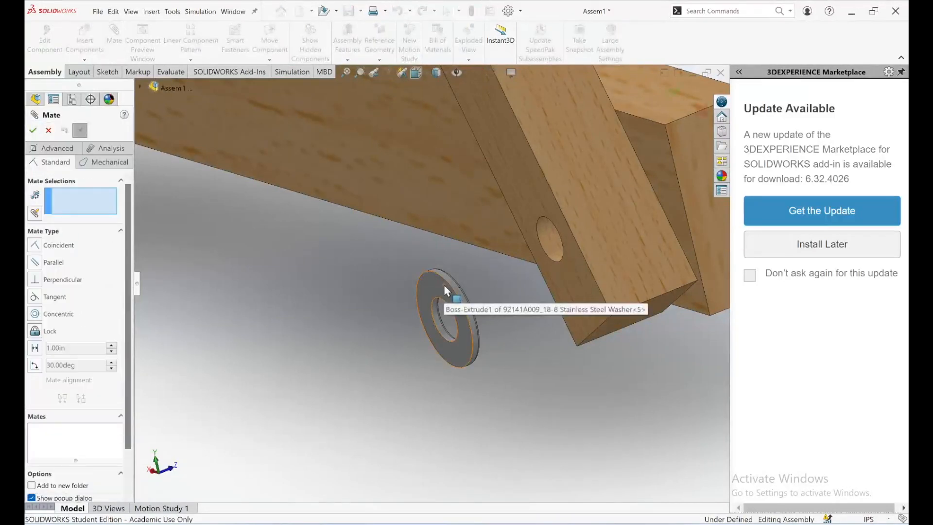
{"action": "left_click", "coordinate": [424, 281]}
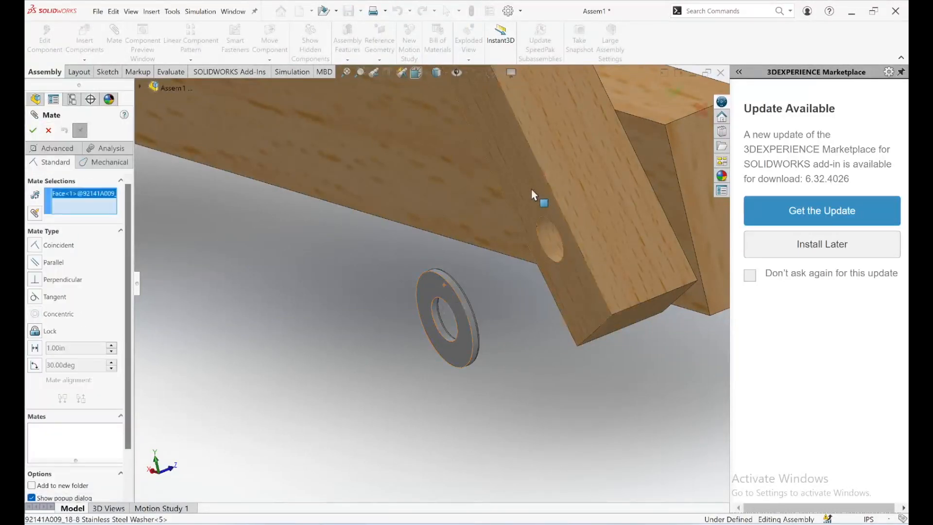
{"action": "left_click", "coordinate": [530, 190]}
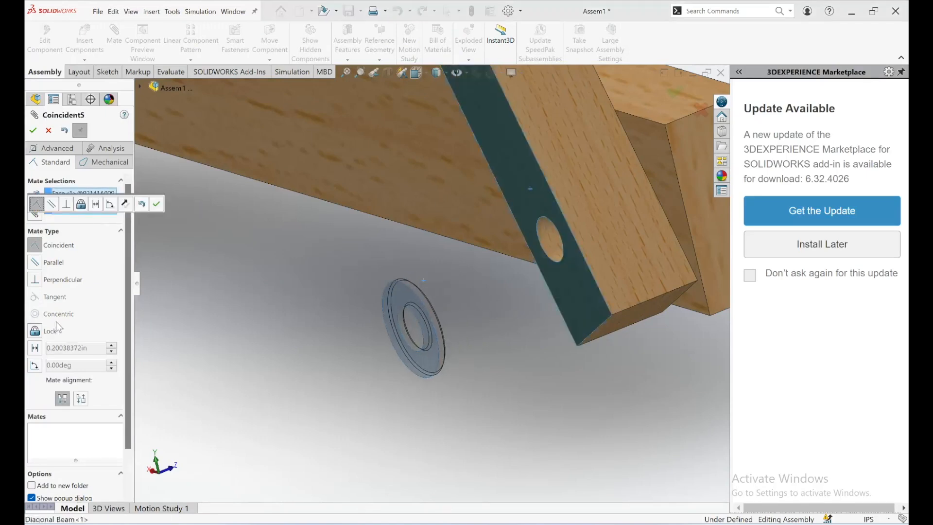
{"action": "left_click", "coordinate": [79, 401]}
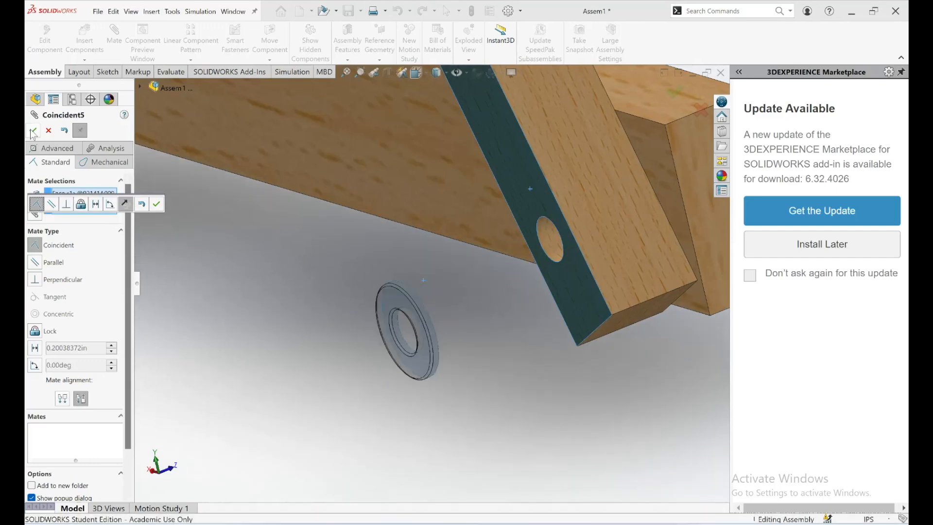
{"action": "key", "text": "Return"}
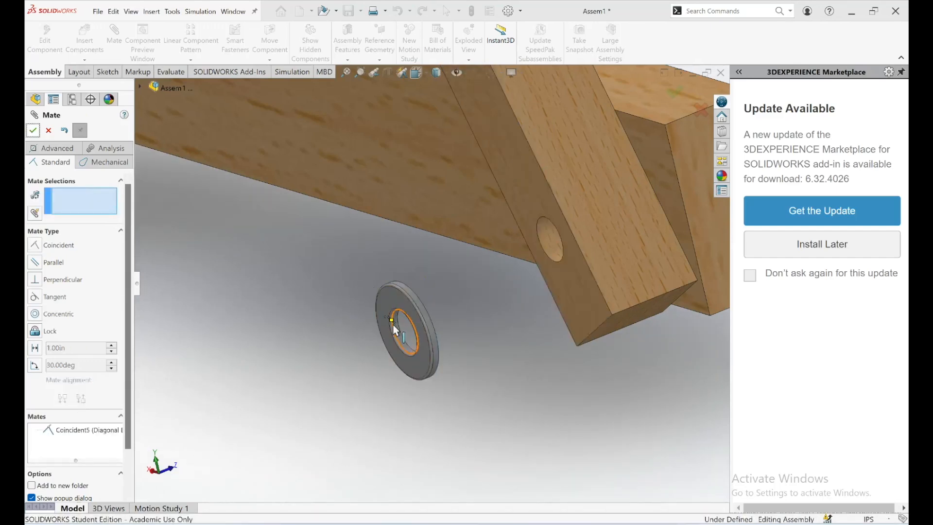
Add a concentric mate between the washer's inner hole and the lower hole of the end diagonal.
{"action": "left_click", "coordinate": [394, 325]}
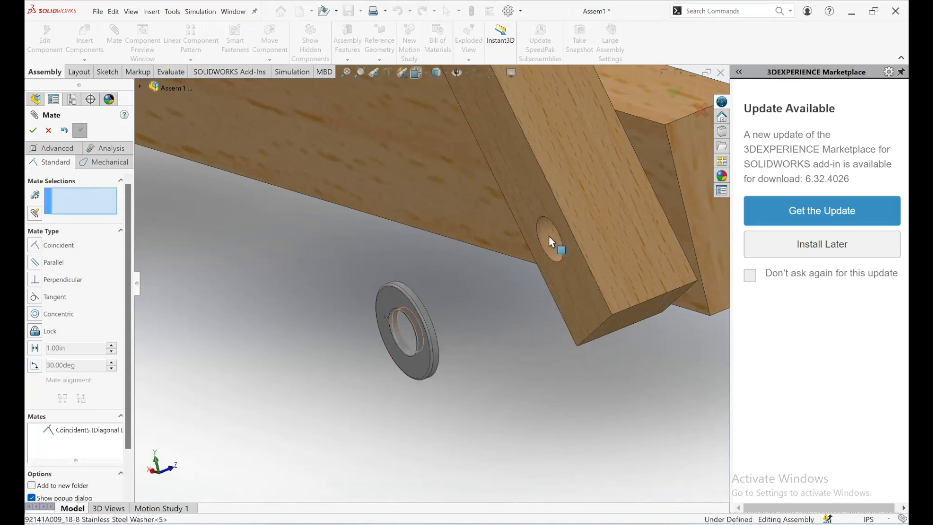
{"action": "left_click", "coordinate": [548, 237]}
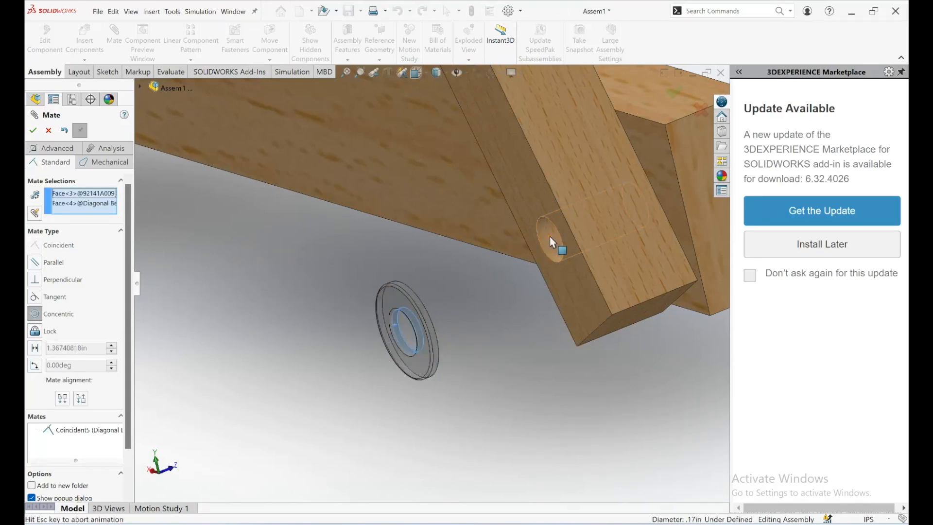
{"action": "left_click", "coordinate": [33, 131]}
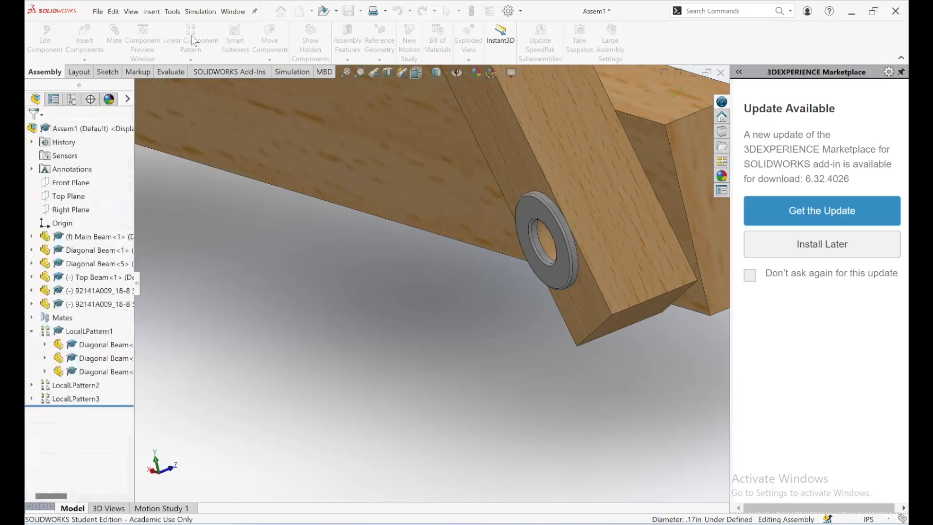
Set up a linear pattern of the lower washer along the main beam's lower long edge, with instances spaced 4.3125 in apart.
{"action": "left_click", "coordinate": [516, 210]}
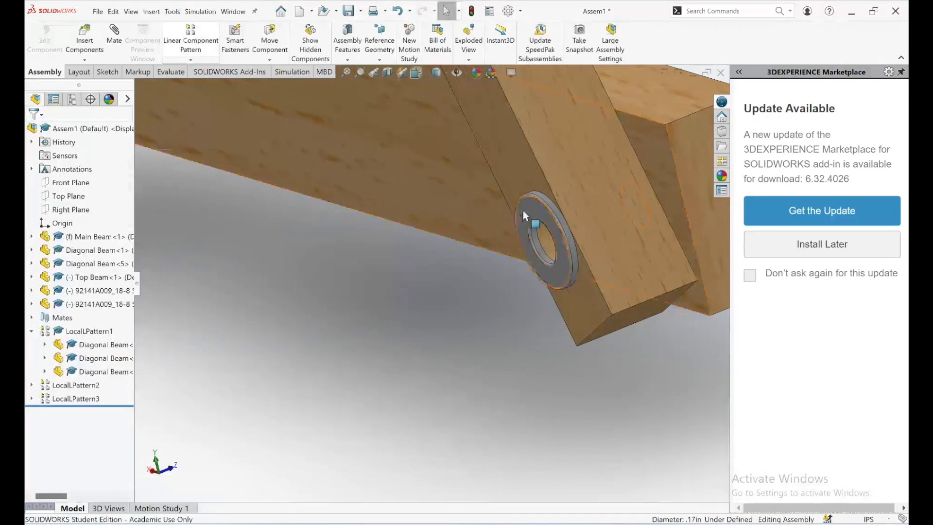
{"action": "left_click", "coordinate": [197, 42]}
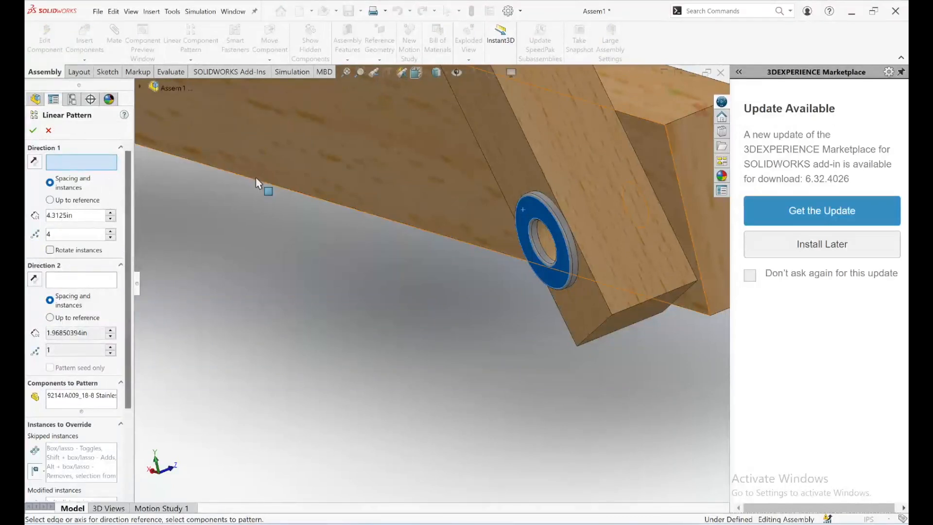
{"action": "left_click", "coordinate": [261, 153]}
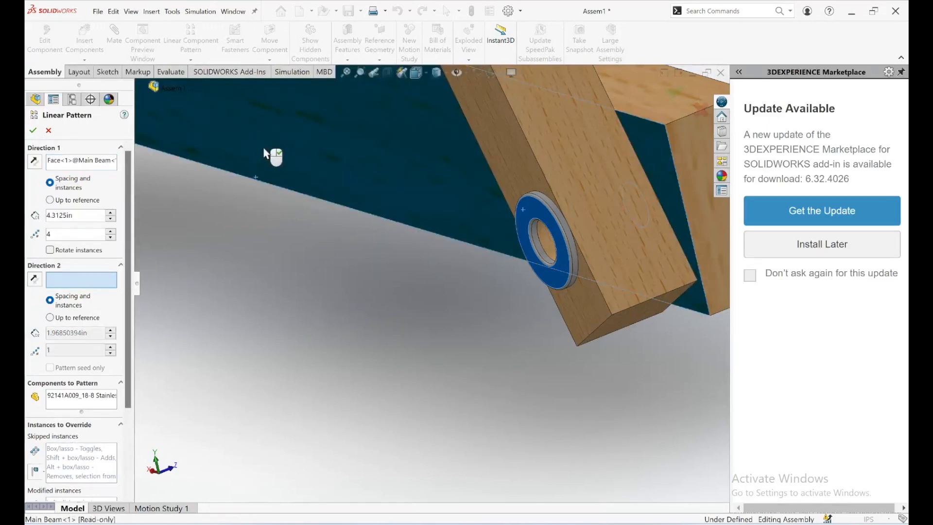
{"action": "left_click", "coordinate": [270, 185]}
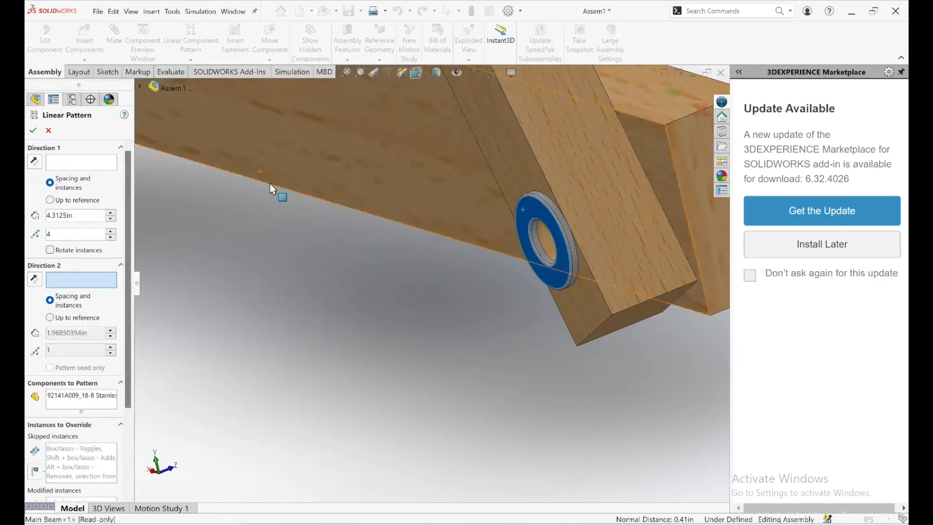
{"action": "left_click", "coordinate": [271, 184]}
{"action": "scroll", "coordinate": [422, 358], "scroll_direction": "down", "scroll_amount": 5}
{"action": "scroll", "coordinate": [404, 251], "scroll_direction": "up", "scroll_amount": 8}
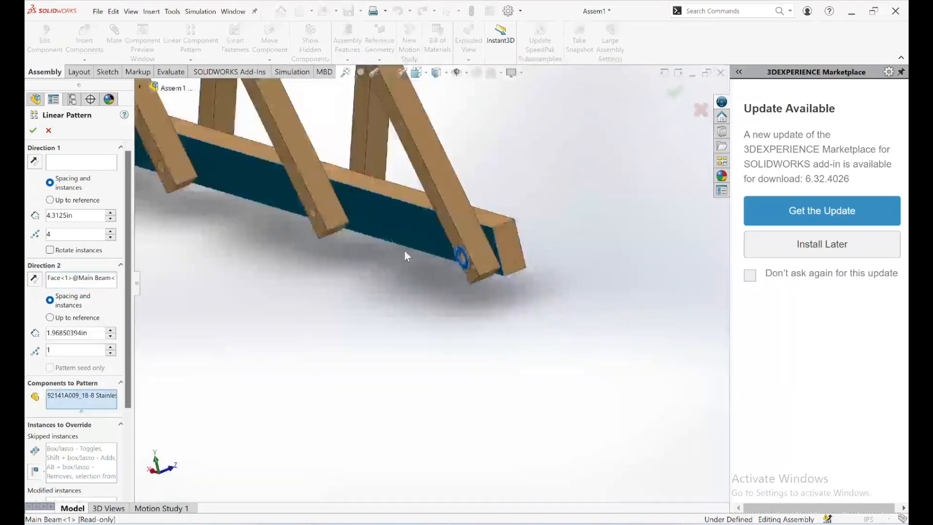
{"action": "scroll", "coordinate": [352, 245], "scroll_direction": "up", "scroll_amount": 3}
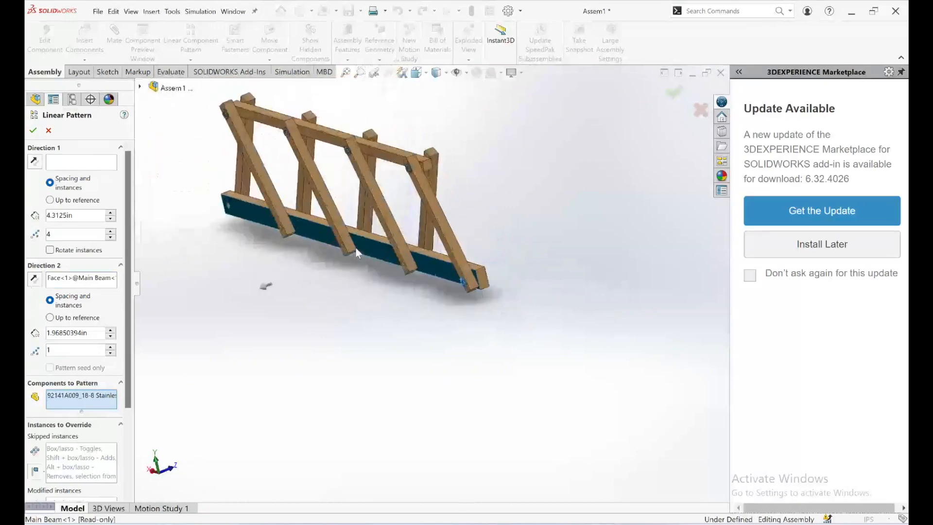
{"action": "scroll", "coordinate": [356, 247], "scroll_direction": "down", "scroll_amount": 6}
{"action": "scroll", "coordinate": [387, 261], "scroll_direction": "down", "scroll_amount": 2}
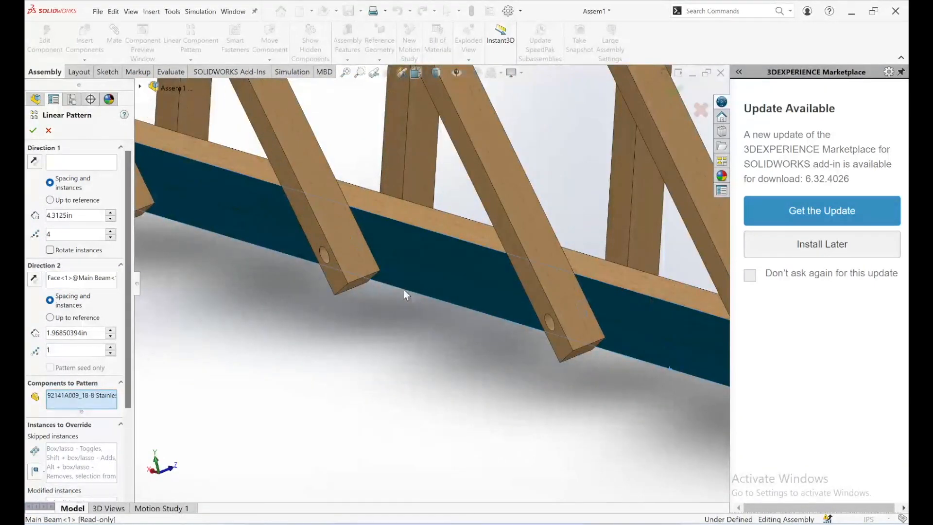
{"action": "left_click", "coordinate": [60, 164]}
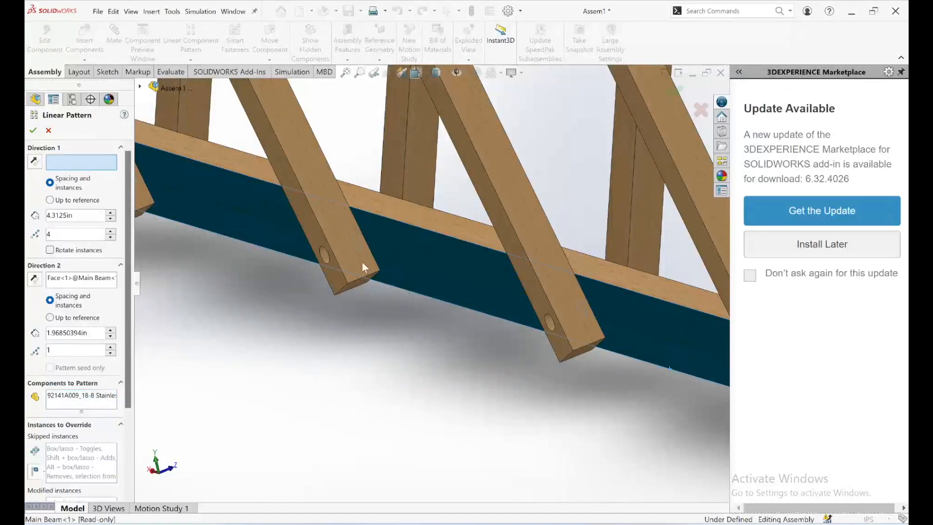
{"action": "left_click", "coordinate": [423, 295]}
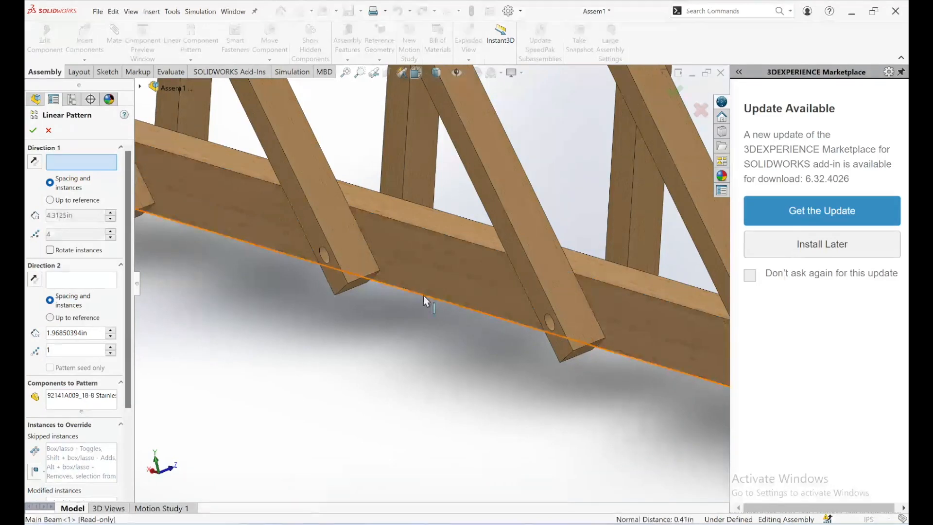
{"action": "left_click", "coordinate": [423, 295]}
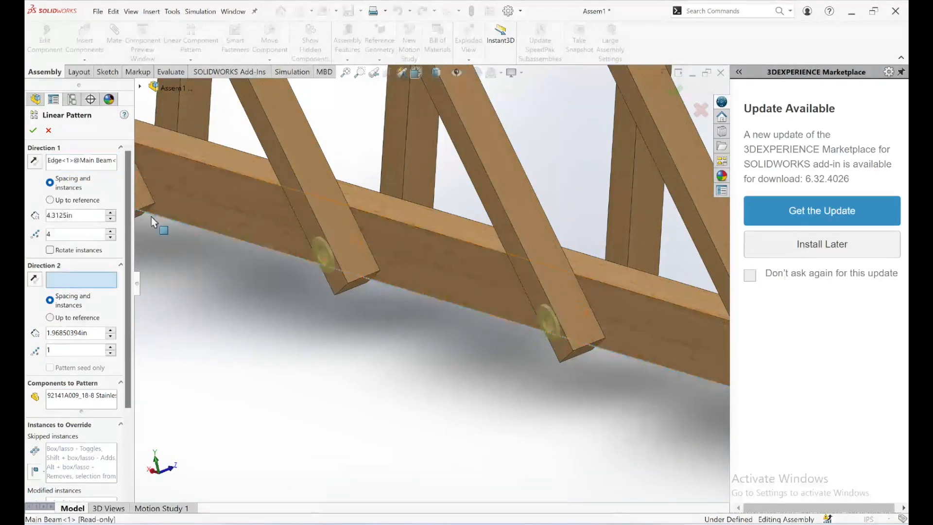
Try 5 instances in the lower washer pattern, return the count to 4 and complete the pattern.
{"action": "scroll", "coordinate": [237, 295], "scroll_direction": "up", "scroll_amount": 2}
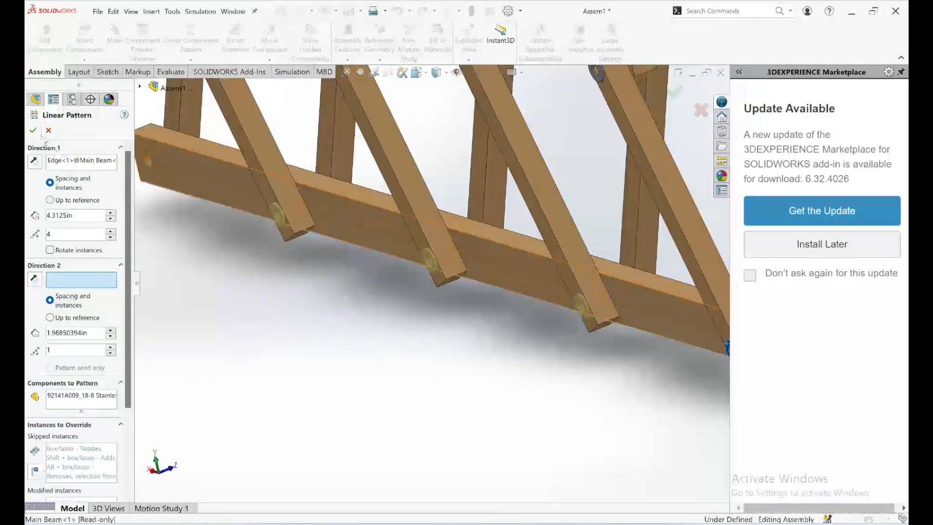
{"action": "left_click", "coordinate": [110, 233]}
{"action": "scroll", "coordinate": [209, 229], "scroll_direction": "up", "scroll_amount": 2}
{"action": "scroll", "coordinate": [209, 229], "scroll_direction": "down", "scroll_amount": 2}
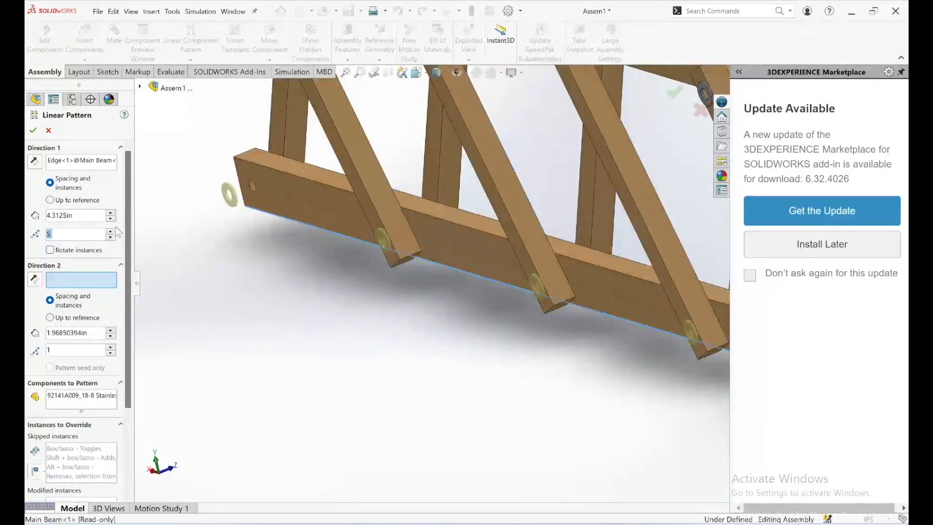
{"action": "left_click", "coordinate": [110, 237]}
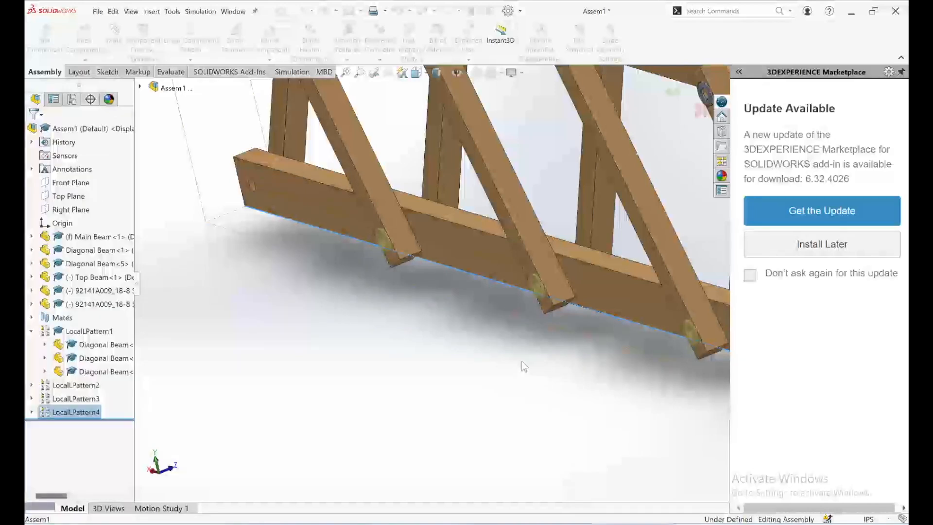
Insert another 92141A009_18-8 Stainless Steel Washer from the Downloads folder, placing it beside the open hole at the main beam's far end.
{"action": "scroll", "coordinate": [397, 267], "scroll_direction": "up", "scroll_amount": 4}
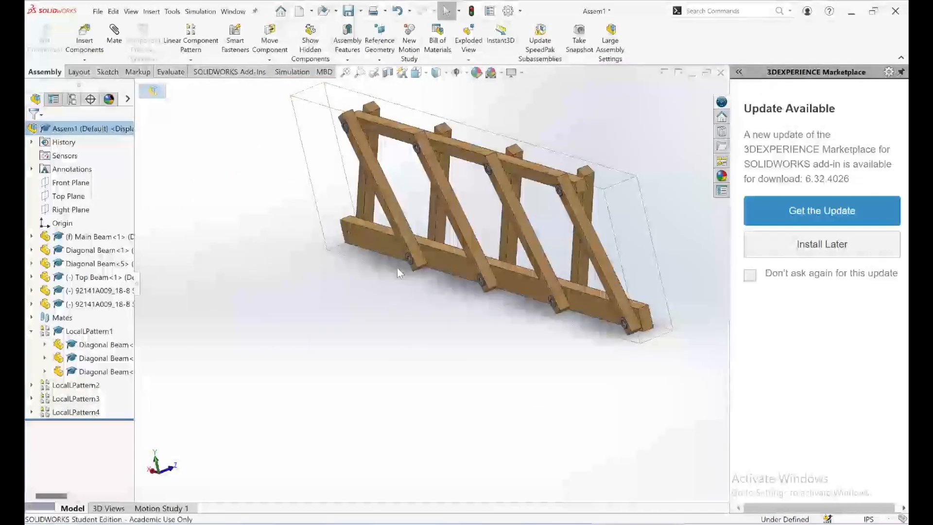
{"action": "scroll", "coordinate": [397, 270], "scroll_direction": "down", "scroll_amount": 2}
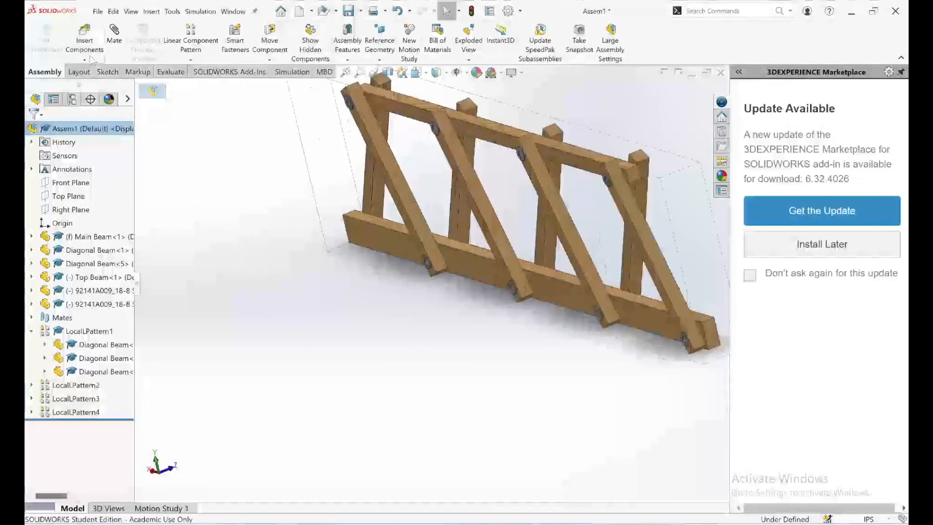
{"action": "left_click", "coordinate": [85, 60]}
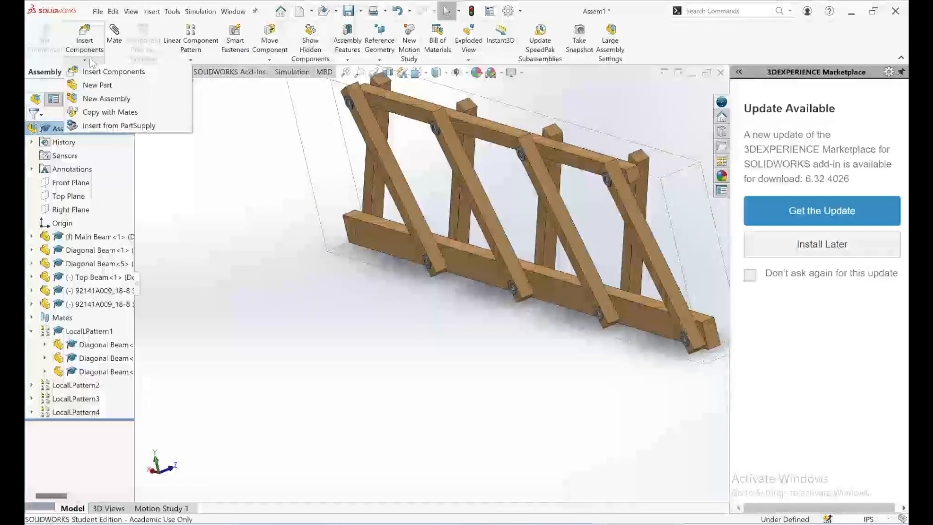
{"action": "left_click", "coordinate": [101, 70]}
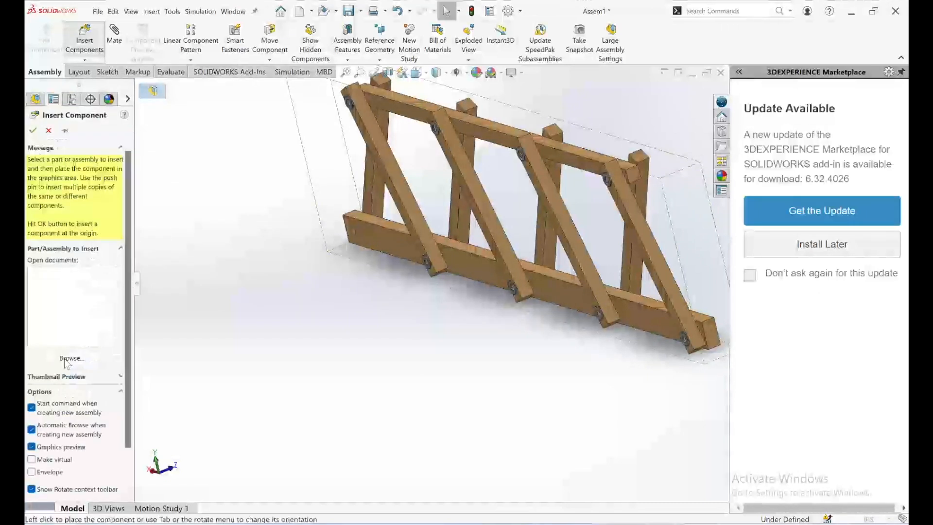
{"action": "left_click", "coordinate": [65, 359]}
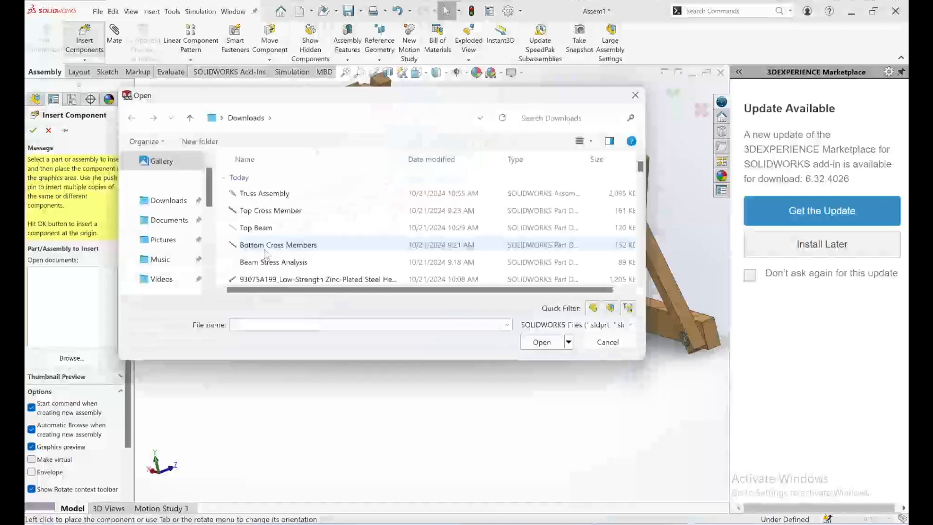
{"action": "scroll", "coordinate": [267, 238], "scroll_direction": "down", "scroll_amount": 1}
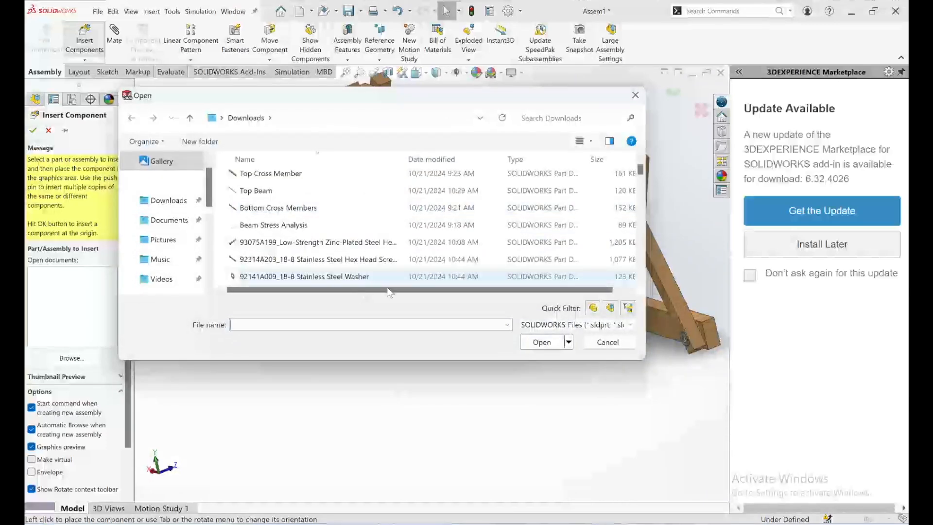
{"action": "left_click", "coordinate": [356, 276]}
{"action": "left_click", "coordinate": [541, 341]}
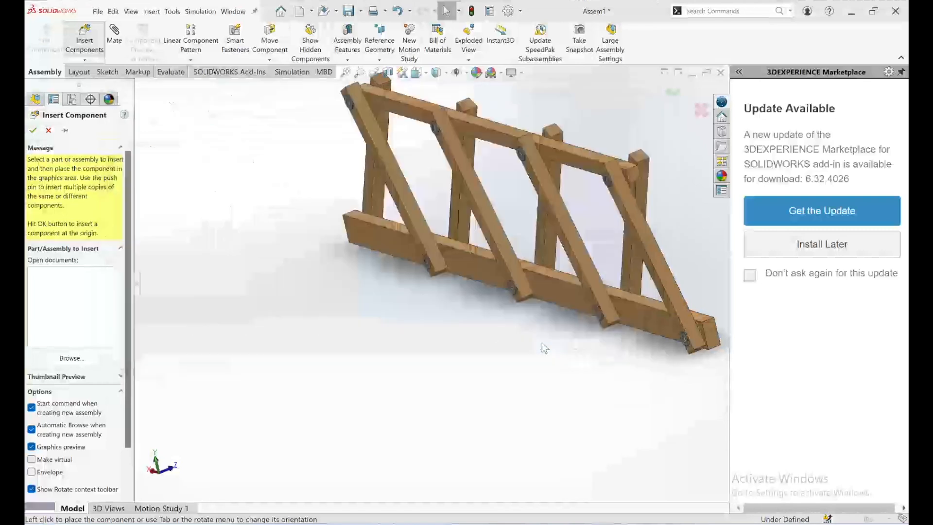
{"action": "left_click", "coordinate": [346, 233]}
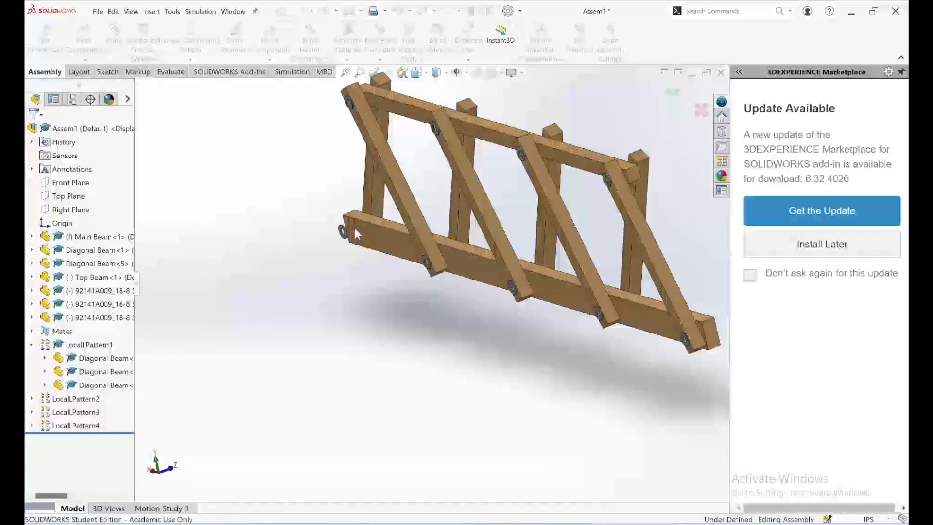
Add a coincident mate between the new washer's flat face and the main beam's outer side face, flipping the mate alignment.
{"action": "scroll", "coordinate": [415, 275], "scroll_direction": "up", "scroll_amount": 5}
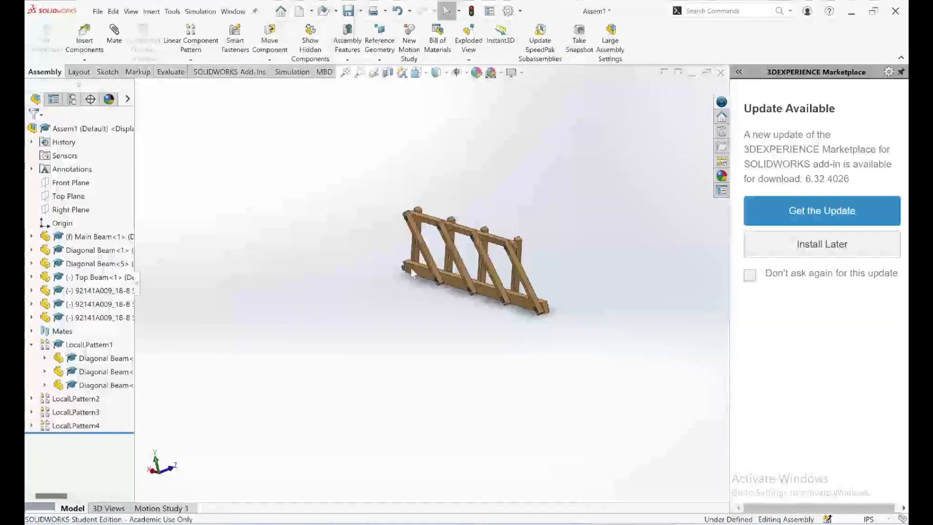
{"action": "scroll", "coordinate": [410, 267], "scroll_direction": "down", "scroll_amount": 10}
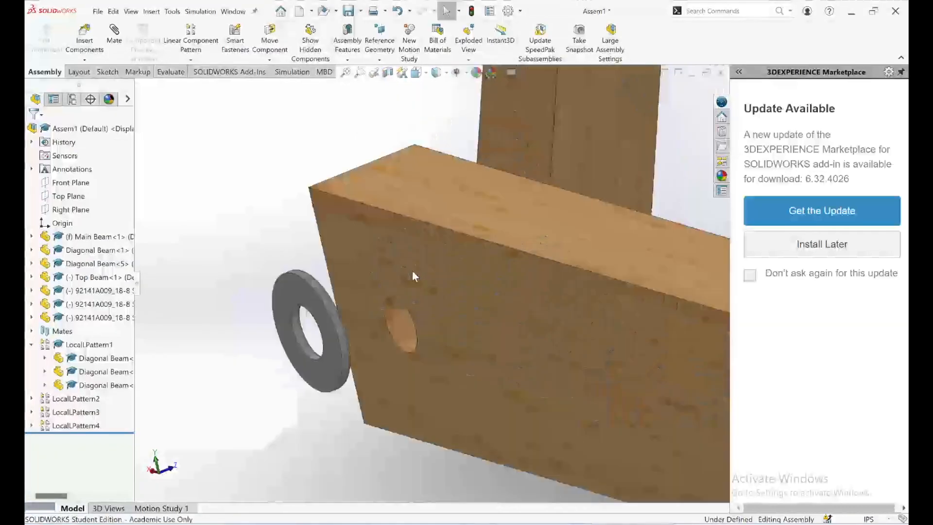
{"action": "left_click", "coordinate": [112, 35]}
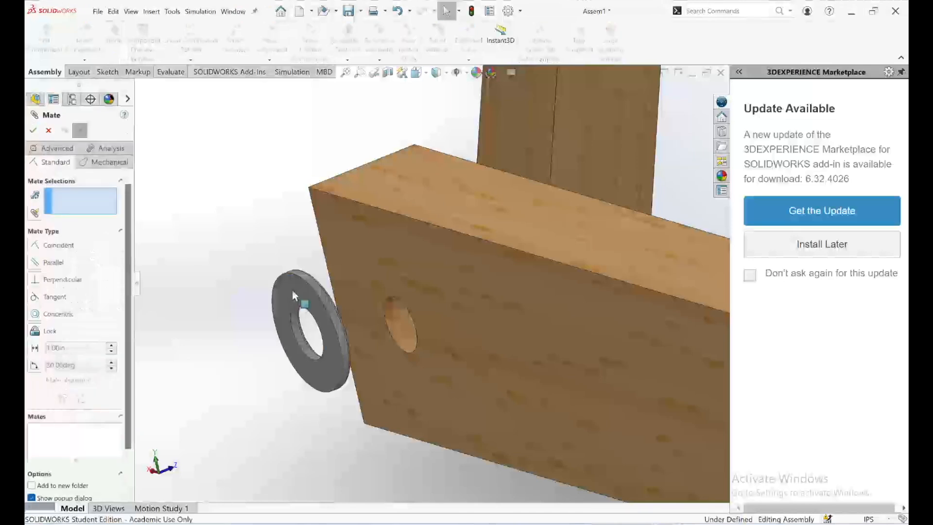
{"action": "left_click", "coordinate": [292, 290]}
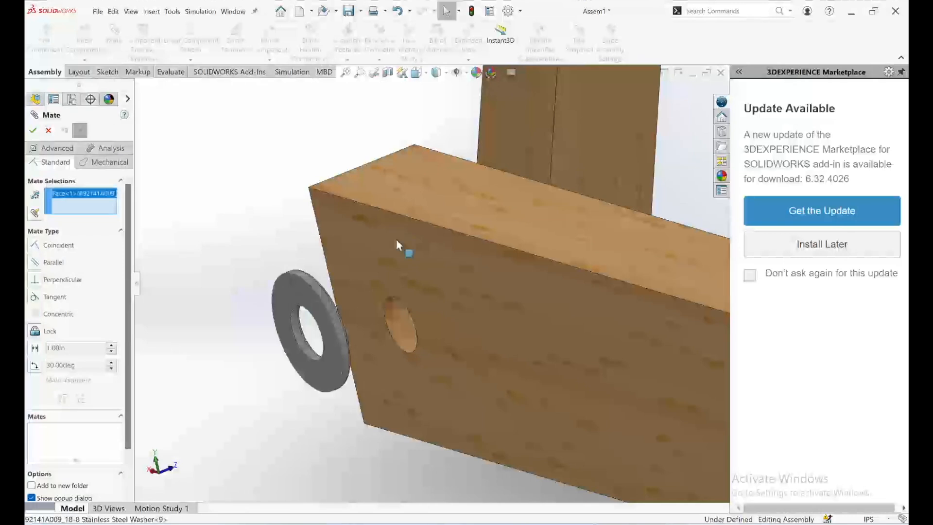
{"action": "left_click", "coordinate": [287, 295]}
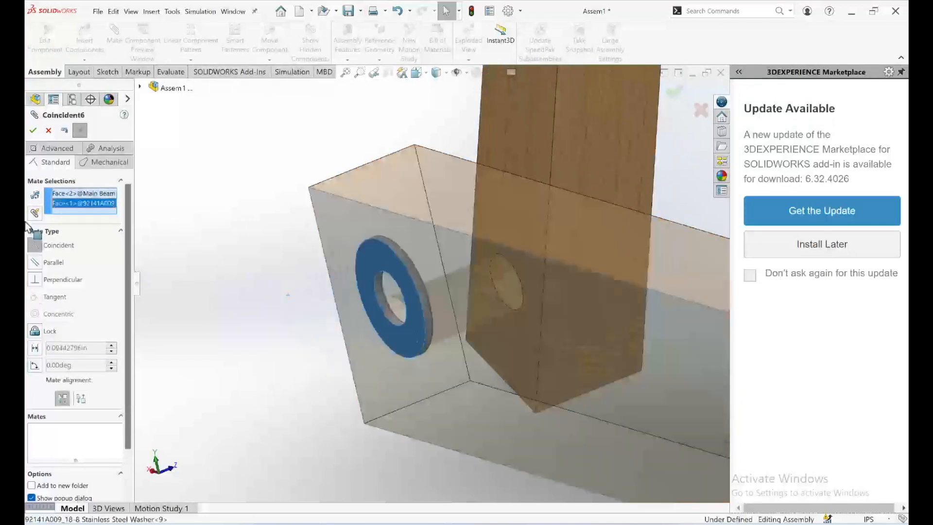
{"action": "left_click", "coordinate": [81, 398]}
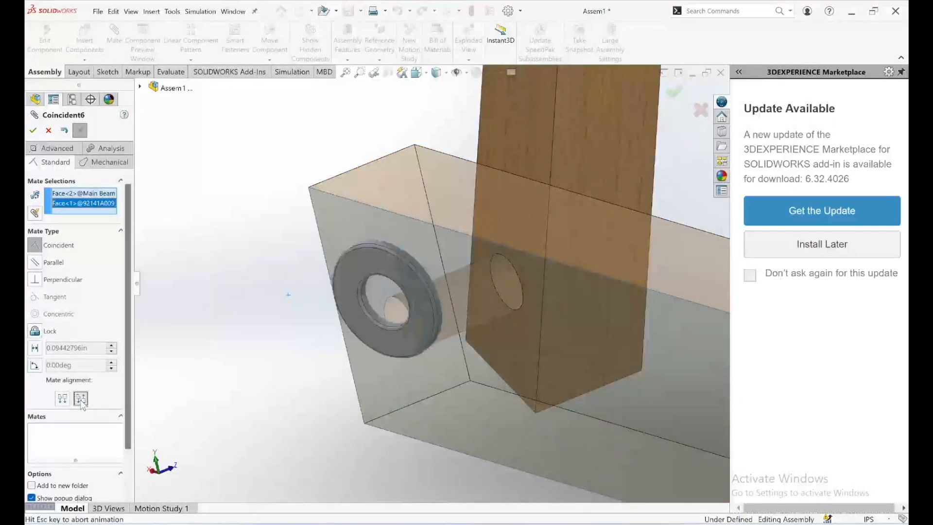
{"action": "left_click", "coordinate": [32, 131]}
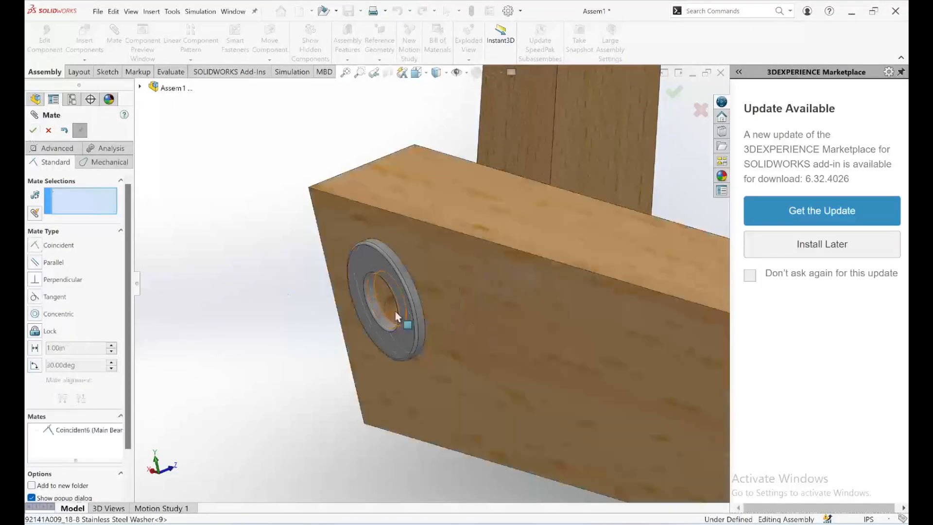
Add a concentric mate between the washer's inner hole and the open hole at the main beam's end, then finish mating.
{"action": "left_click", "coordinate": [390, 310]}
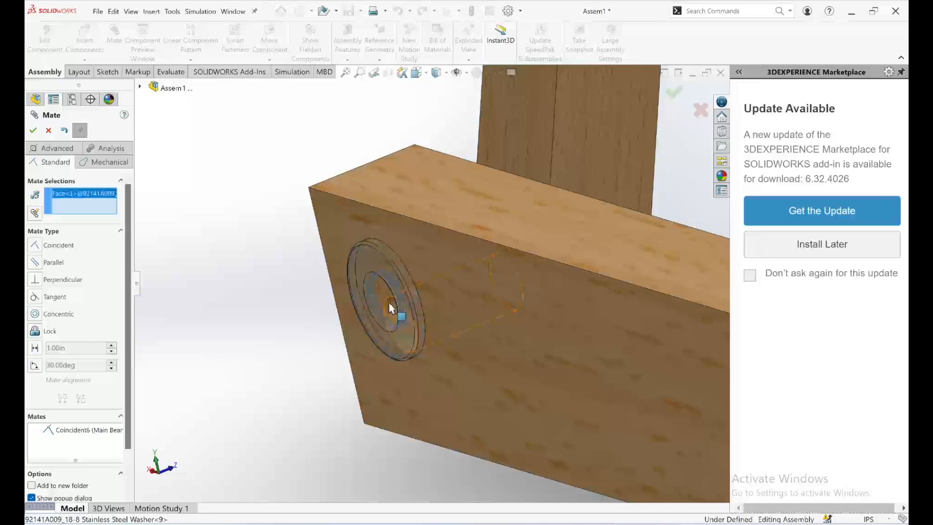
{"action": "left_click", "coordinate": [388, 304]}
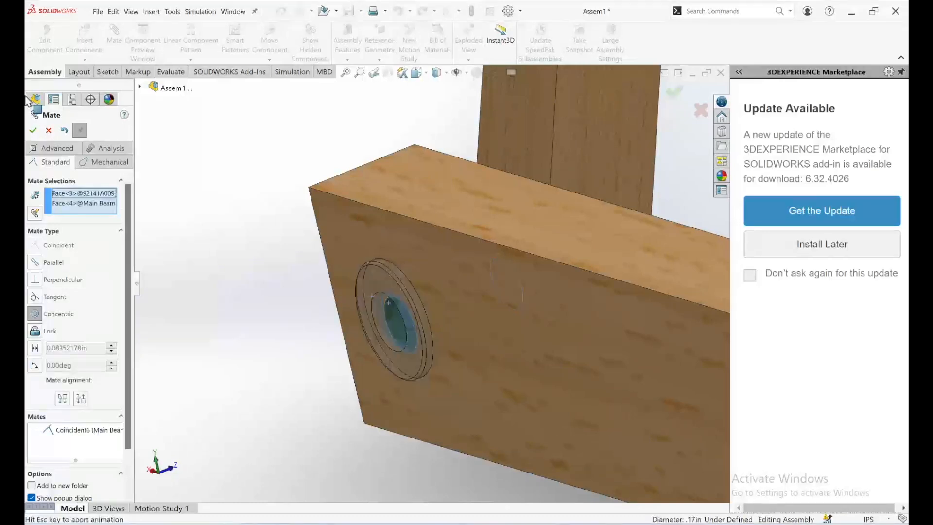
{"action": "left_click", "coordinate": [34, 132]}
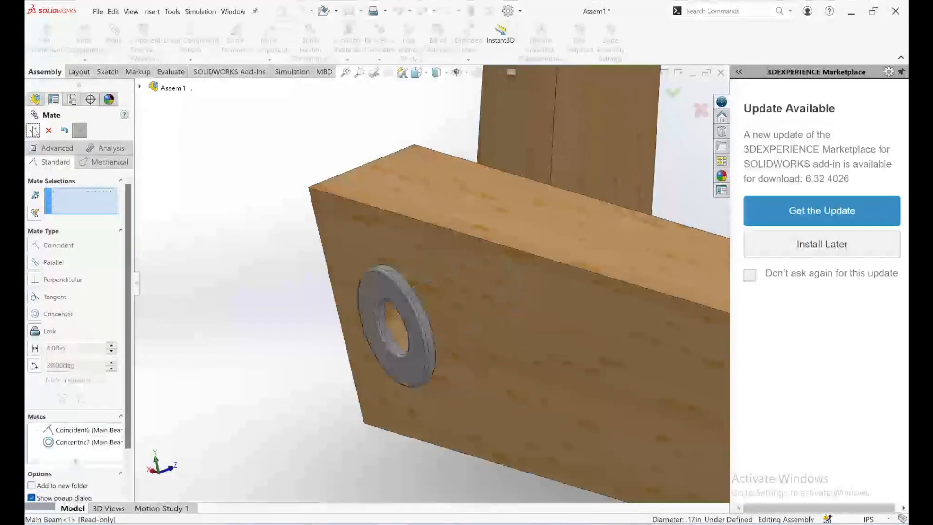
{"action": "scroll", "coordinate": [278, 226], "scroll_direction": "down", "scroll_amount": 4}
{"action": "scroll", "coordinate": [289, 230], "scroll_direction": "up", "scroll_amount": 8}
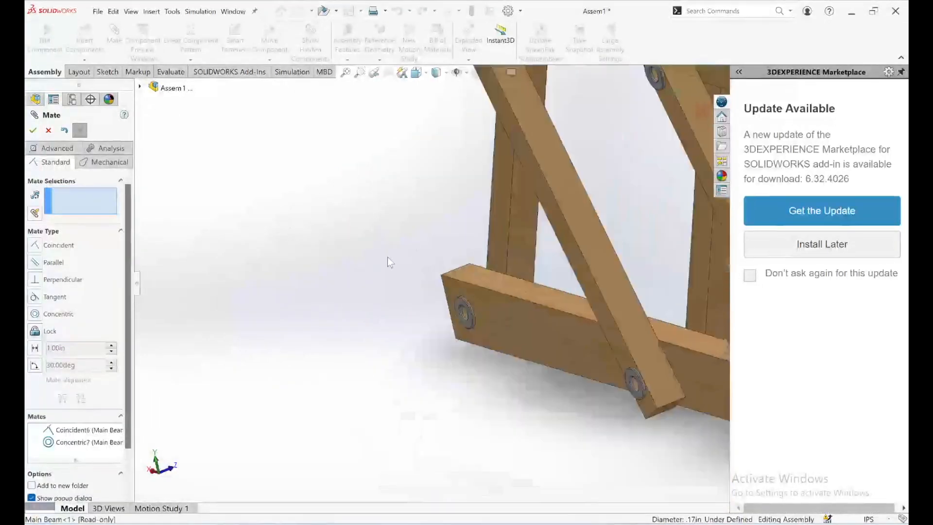
{"action": "scroll", "coordinate": [387, 262], "scroll_direction": "up", "scroll_amount": 6}
{"action": "left_click", "coordinate": [34, 131]}
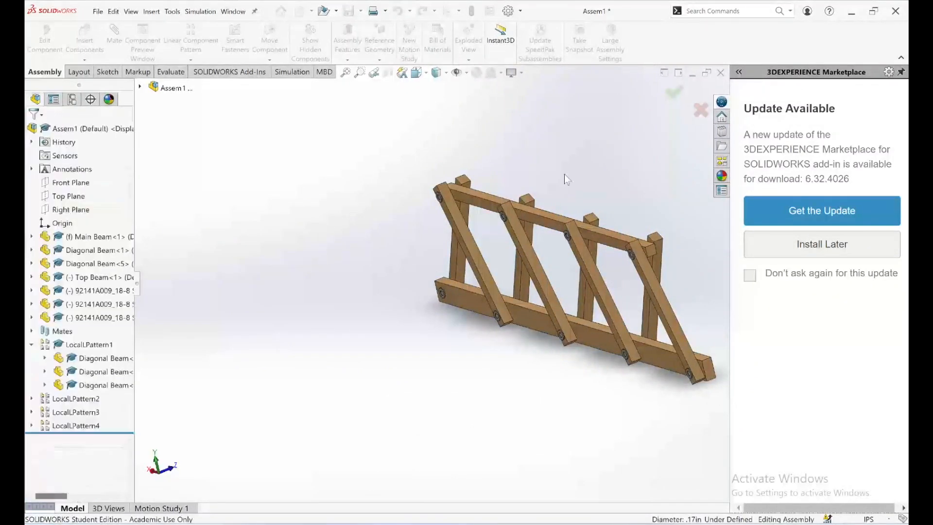
Choose the 93075A199_Low-Strength Zinc-Plated Steel Hex Head Screws and 92314A203_18-8 Stainless Steel Hex Head Screws parts from the Downloads folder for insertion.
{"action": "middle_click_drag", "start_coordinate": [543, 228], "coordinate": [514, 198]}
{"action": "middle_click_drag", "start_coordinate": [572, 162], "coordinate": [553, 229]}
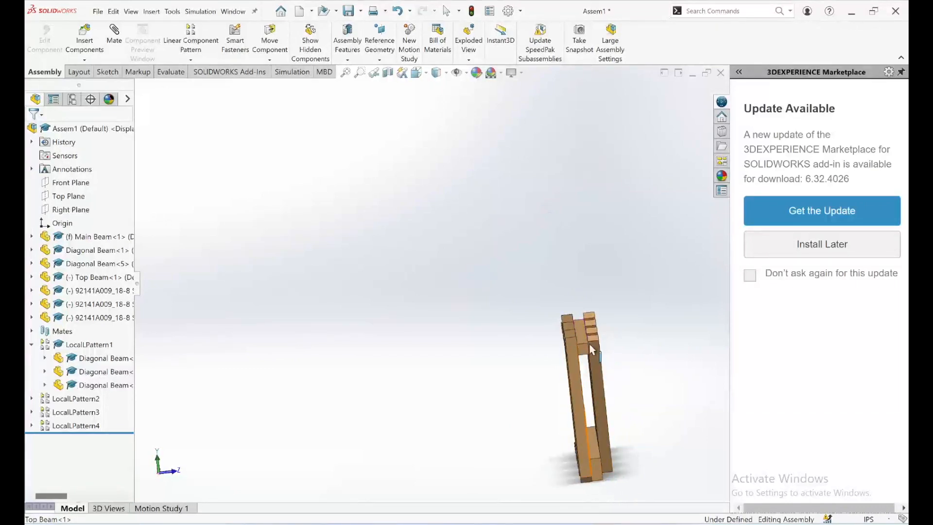
{"action": "mouse_move", "coordinate": [654, 328]}
{"action": "middle_mouse_down"}
{"action": "mouse_move", "coordinate": [680, 327]}
{"action": "mouse_move", "coordinate": [656, 338]}
{"action": "middle_mouse_up"}
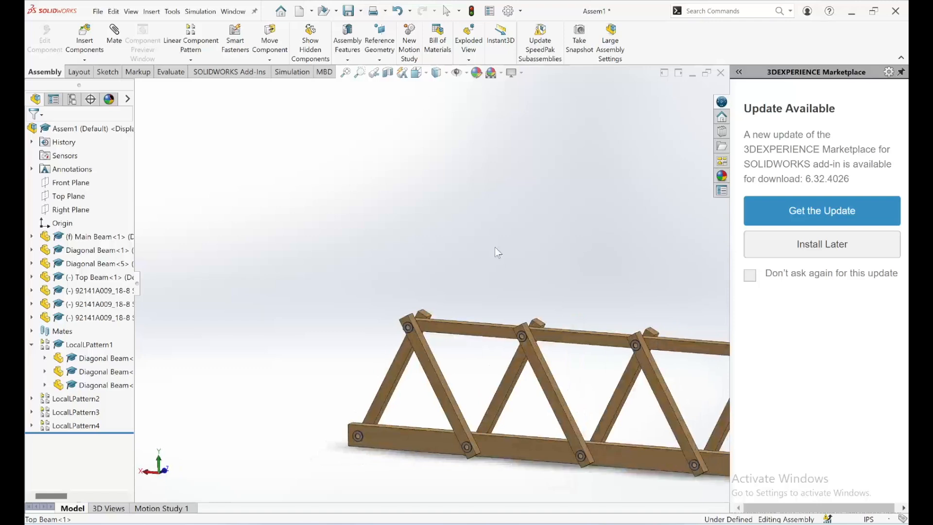
{"action": "left_click", "coordinate": [86, 49]}
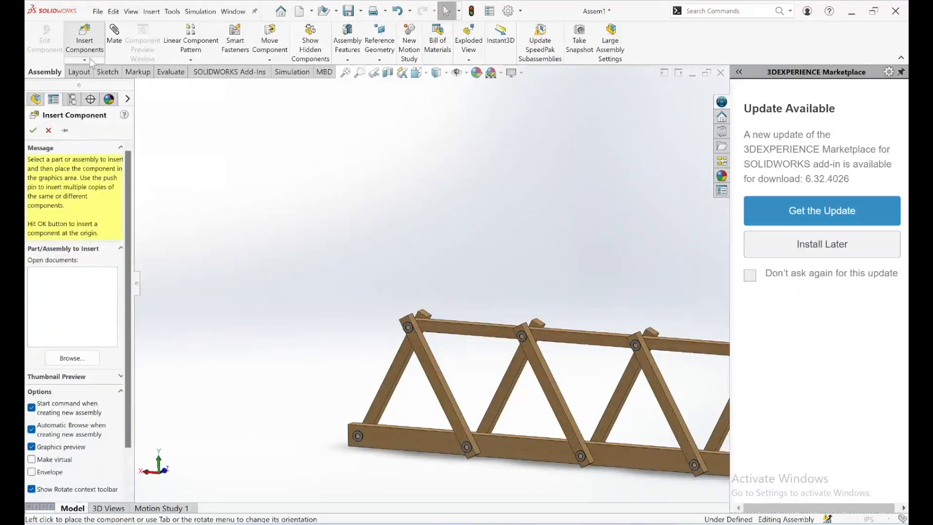
{"action": "left_click", "coordinate": [69, 358]}
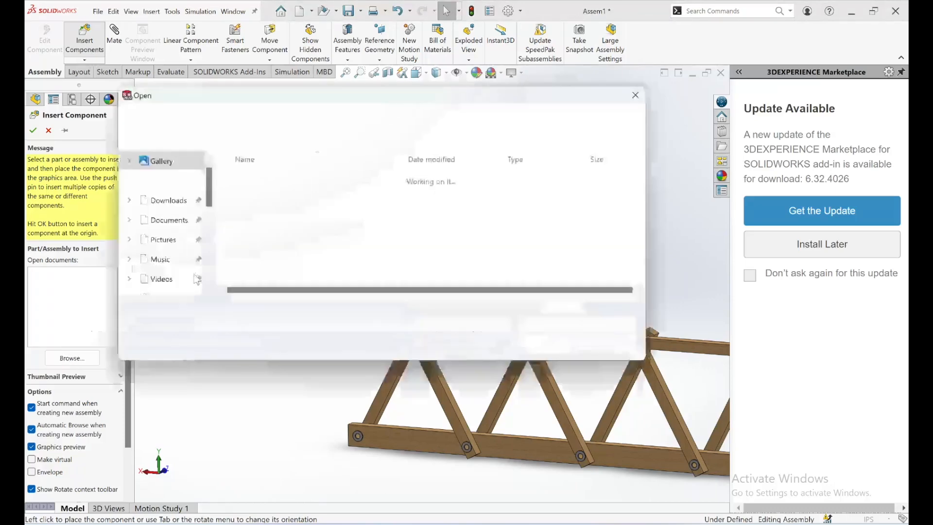
{"action": "scroll", "coordinate": [318, 226], "scroll_direction": "down", "scroll_amount": 3}
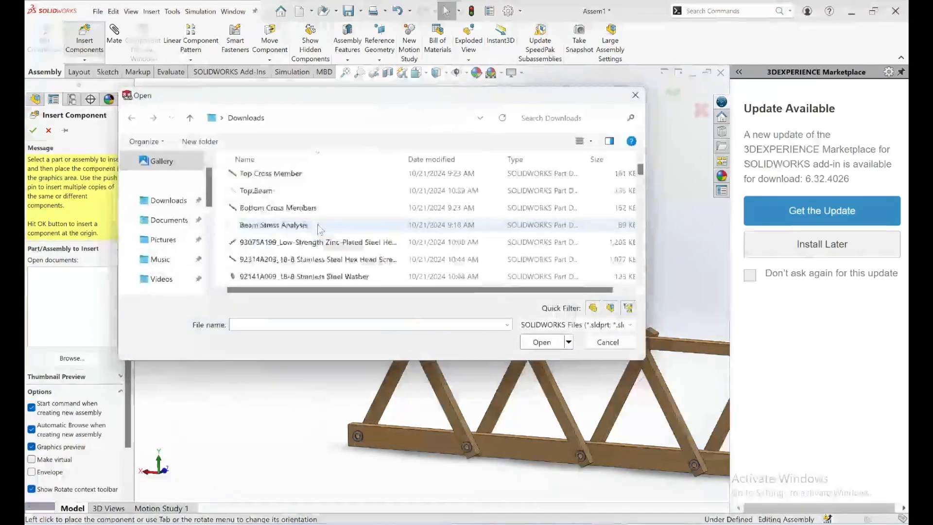
{"action": "scroll", "coordinate": [318, 230], "scroll_direction": "up", "scroll_amount": 5}
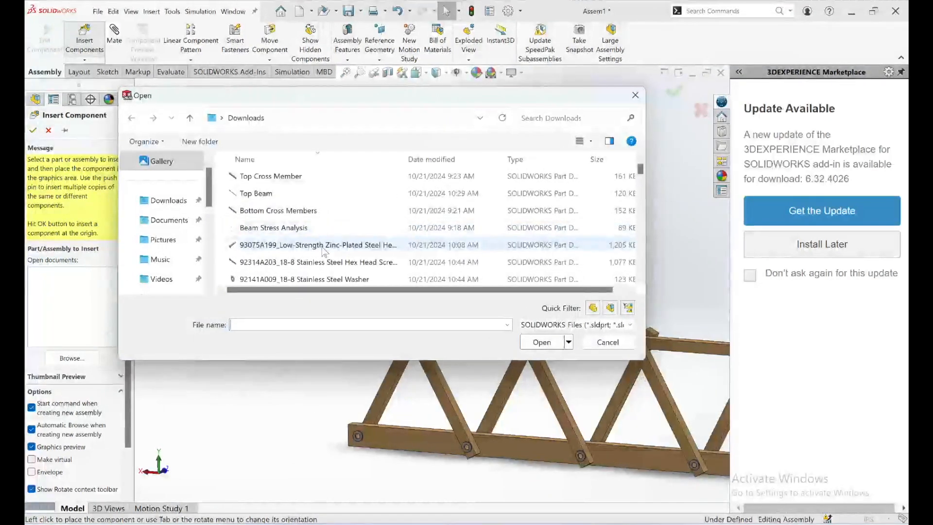
{"action": "left_click", "coordinate": [322, 248]}
{"action": "scroll", "coordinate": [335, 213], "scroll_direction": "down", "scroll_amount": 5}
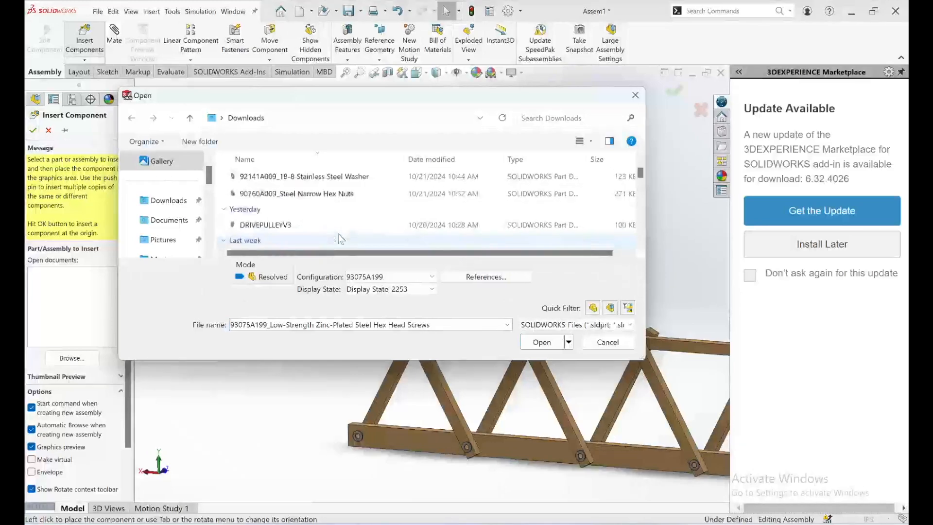
{"action": "scroll", "coordinate": [335, 210], "scroll_direction": "up", "scroll_amount": 2}
{"action": "left_click", "coordinate": [335, 210], "text": "ctrl"}
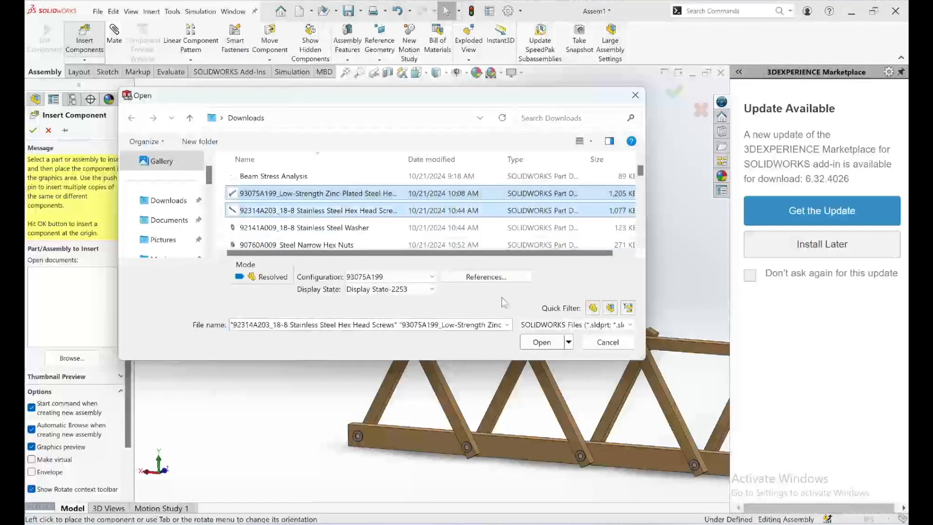
{"action": "left_click", "coordinate": [542, 342]}
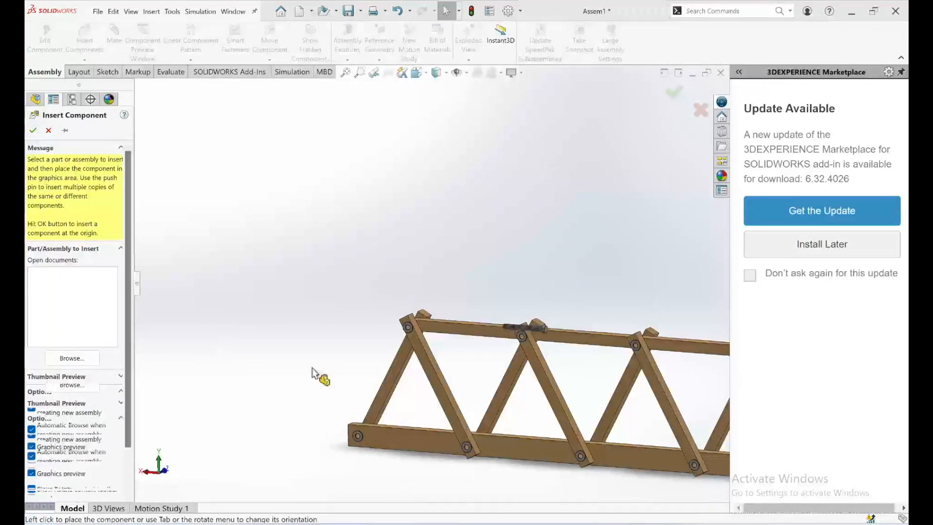
Place the 92314A203 hex head screw in the open space beside the truss's end and finish inserting components.
{"action": "left_click", "coordinate": [270, 322]}
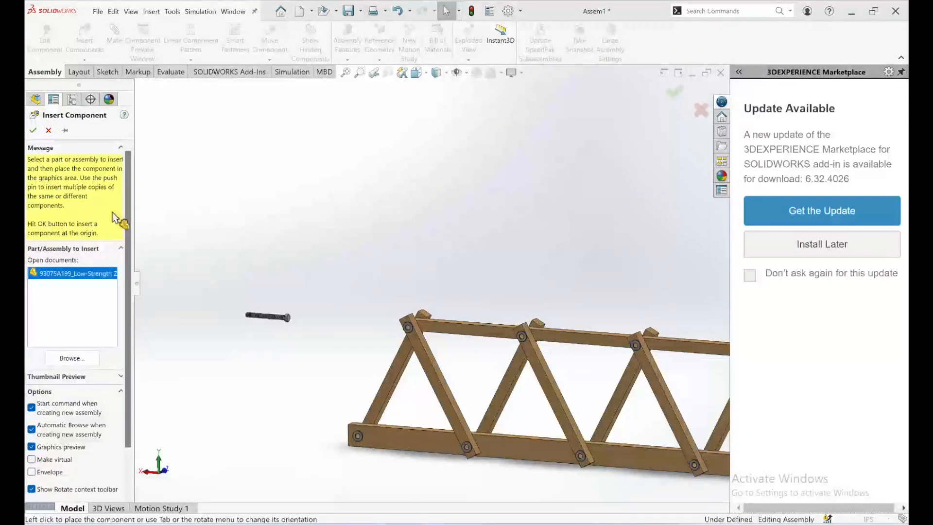
{"action": "left_click", "coordinate": [257, 349]}
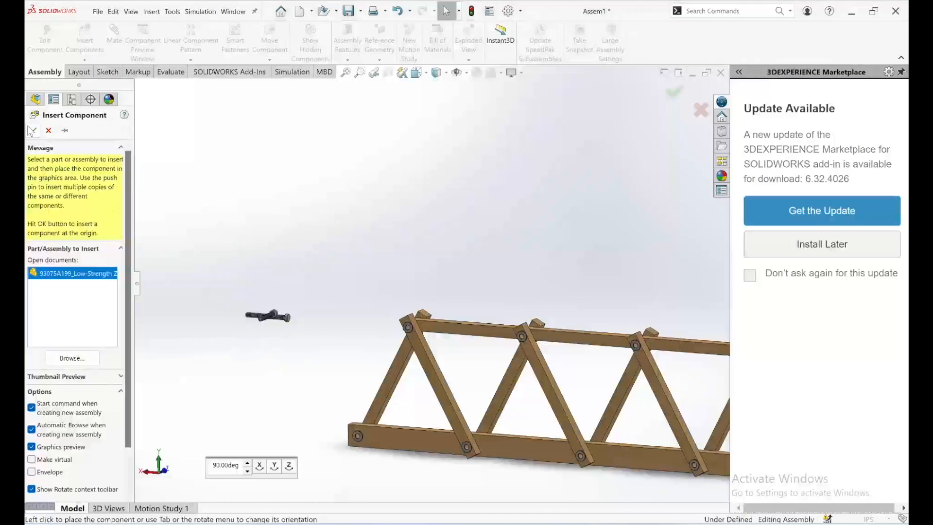
{"action": "left_click", "coordinate": [33, 130]}
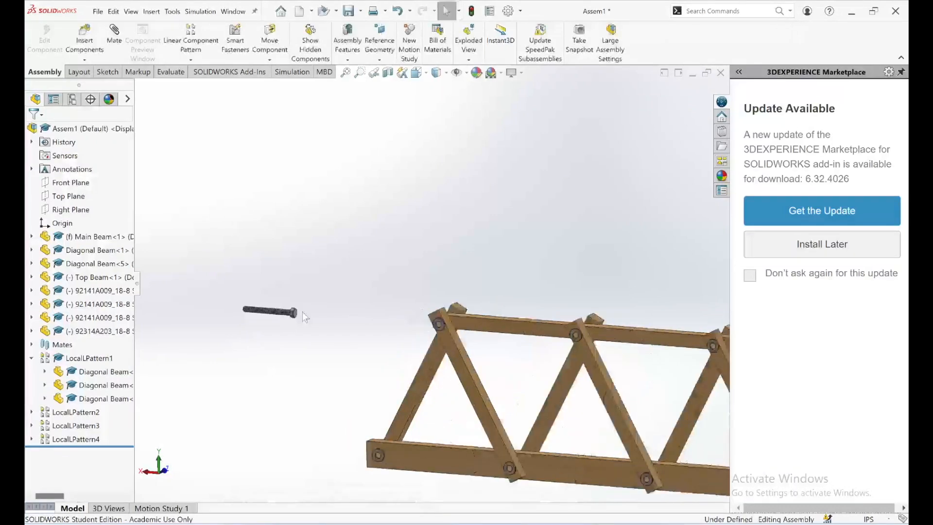
Add a coincident mate between the underside of the screw's head and the outer face of the end diagonal's upper washer.
{"action": "scroll", "coordinate": [303, 311], "scroll_direction": "down", "scroll_amount": 5}
{"action": "scroll", "coordinate": [302, 312], "scroll_direction": "down", "scroll_amount": 3}
{"action": "left_click", "coordinate": [116, 37]}
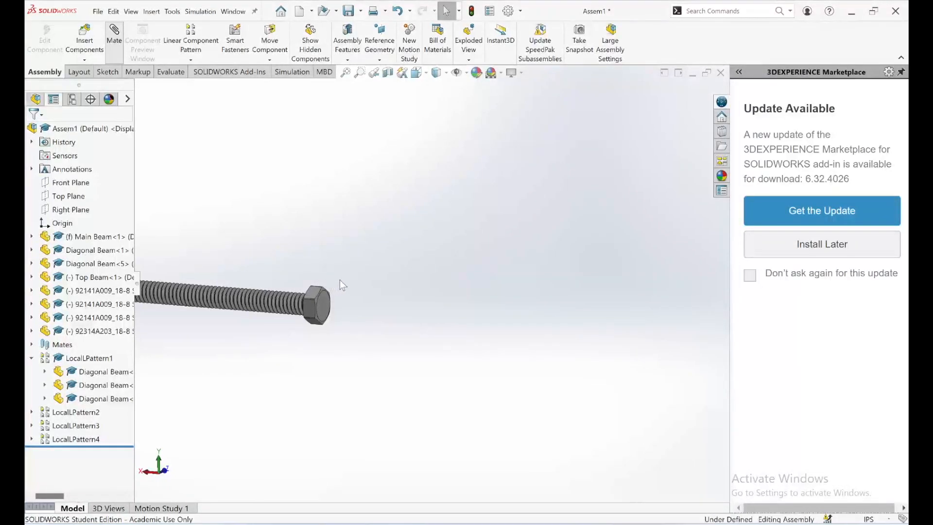
{"action": "middle_click_drag", "start_coordinate": [356, 278], "coordinate": [389, 298]}
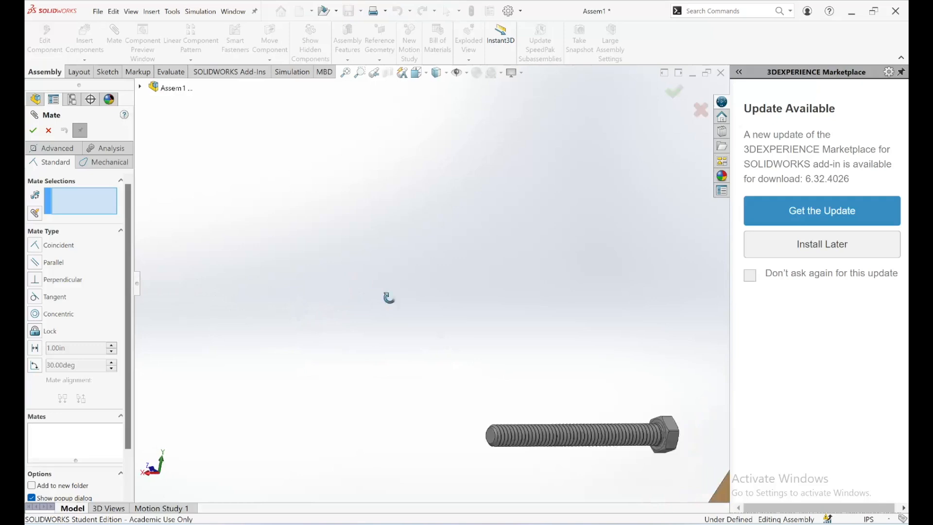
{"action": "left_click", "coordinate": [665, 431]}
{"action": "scroll", "coordinate": [671, 391], "scroll_direction": "up", "scroll_amount": 5}
{"action": "scroll", "coordinate": [671, 392], "scroll_direction": "up", "scroll_amount": 2}
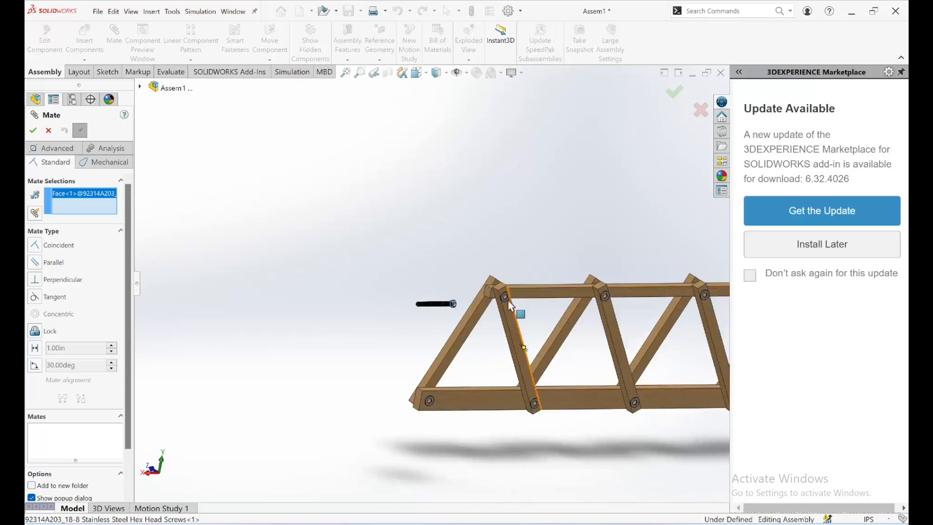
{"action": "scroll", "coordinate": [508, 300], "scroll_direction": "down", "scroll_amount": 8}
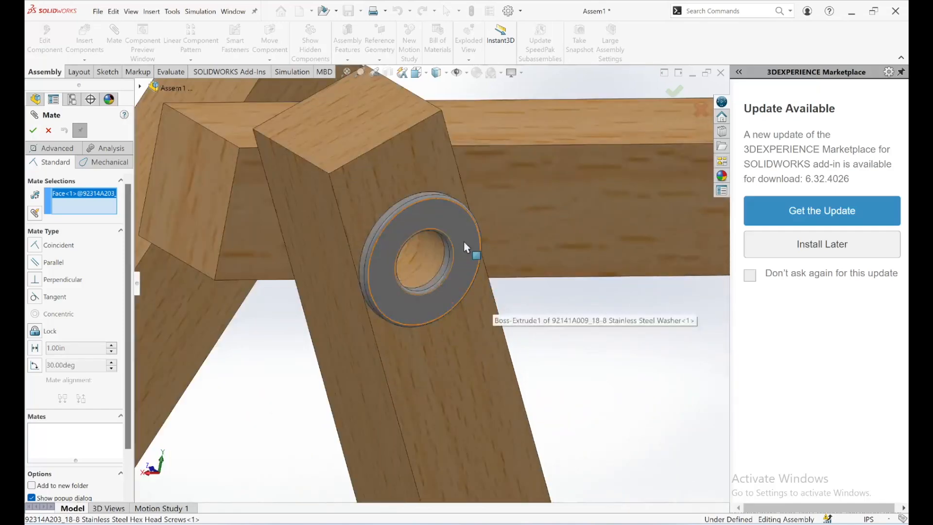
{"action": "left_click", "coordinate": [442, 272]}
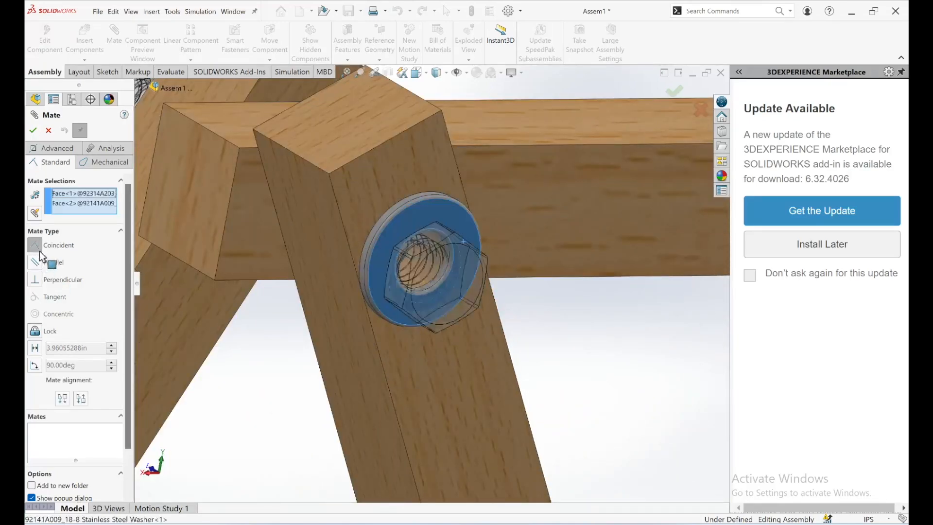
{"action": "left_click", "coordinate": [51, 264]}
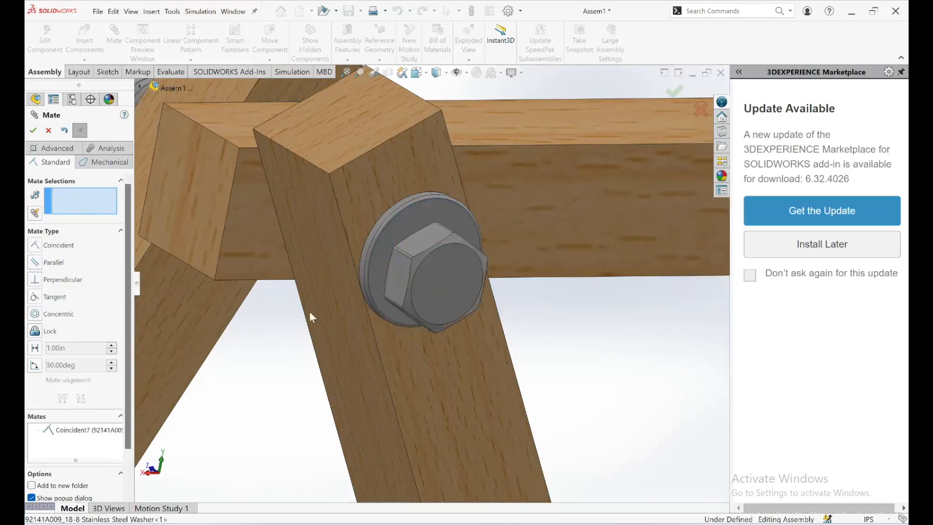
Move the 92314A203 screw out of the end diagonal's washer so its threaded shank is exposed.
{"action": "scroll", "coordinate": [397, 346], "scroll_direction": "down", "scroll_amount": 4}
{"action": "scroll", "coordinate": [367, 287], "scroll_direction": "up", "scroll_amount": 5}
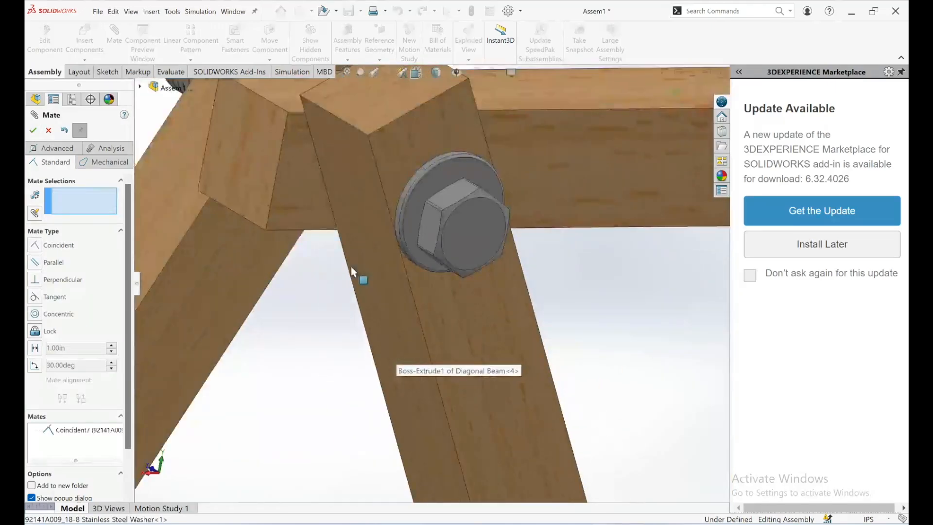
{"action": "scroll", "coordinate": [369, 262], "scroll_direction": "up", "scroll_amount": 3}
{"action": "left_click_drag", "start_coordinate": [452, 239], "coordinate": [538, 416]}
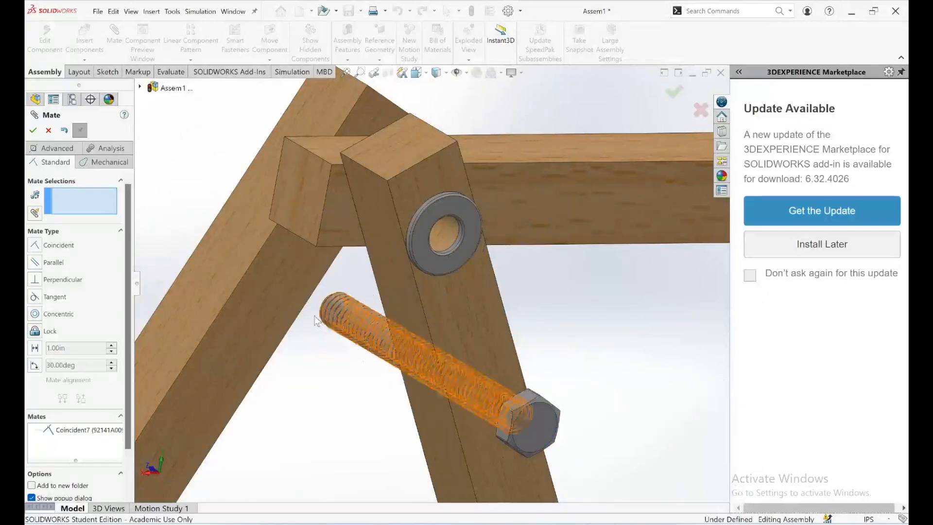
Add a concentric mate between the screw's tip edge and the hole in the end diagonal beam, and finish mating.
{"action": "middle_click_drag", "start_coordinate": [391, 355], "coordinate": [347, 323]}
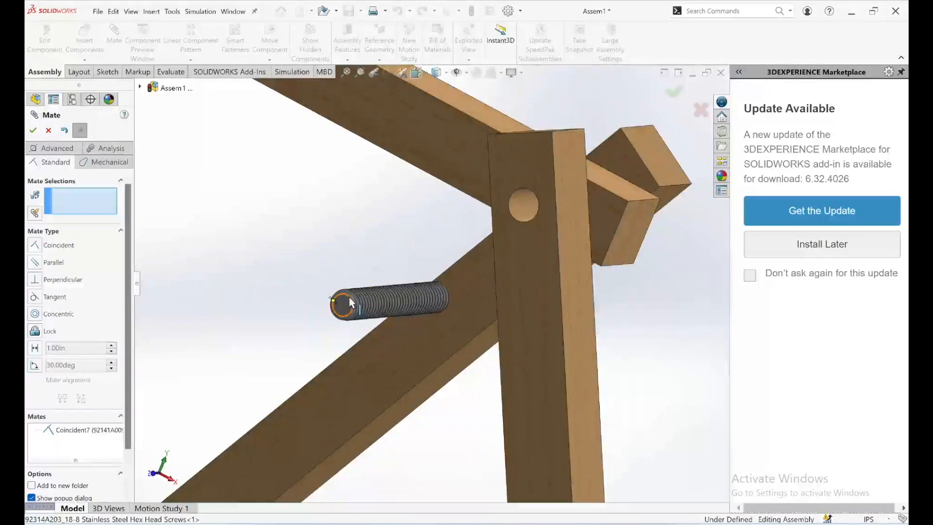
{"action": "left_click", "coordinate": [350, 304]}
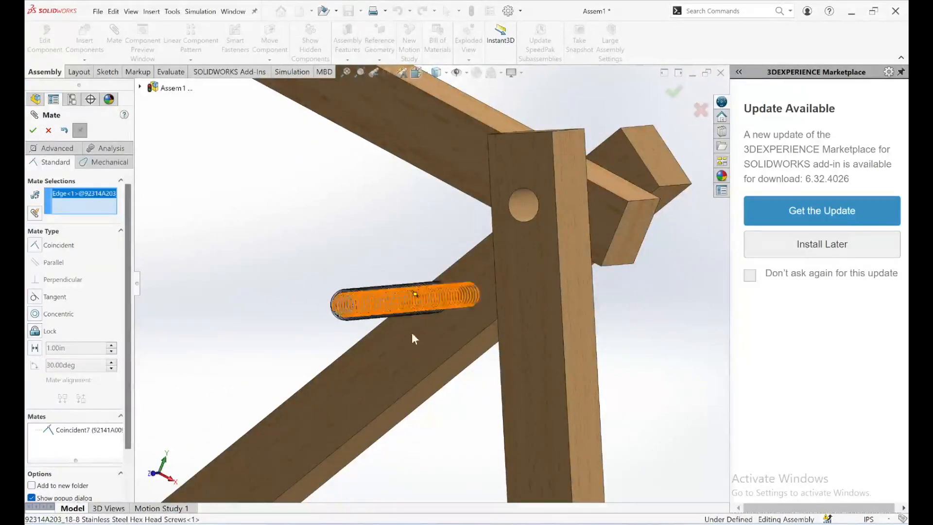
{"action": "left_click", "coordinate": [517, 213]}
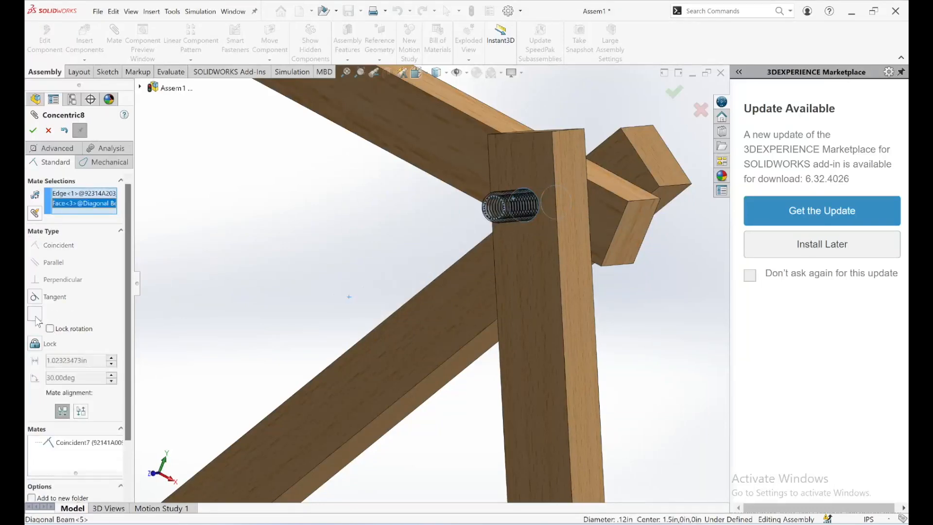
{"action": "left_click", "coordinate": [31, 131]}
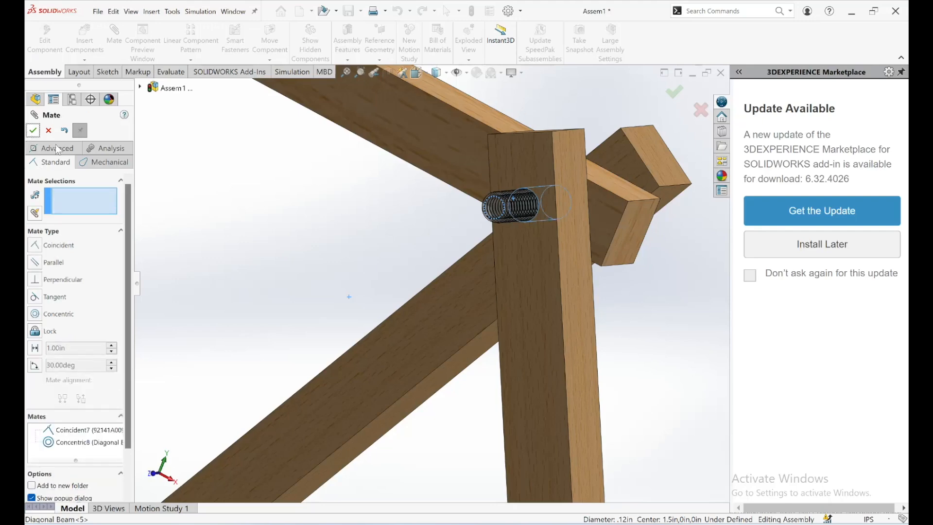
{"action": "scroll", "coordinate": [626, 340], "scroll_direction": "up", "scroll_amount": 6}
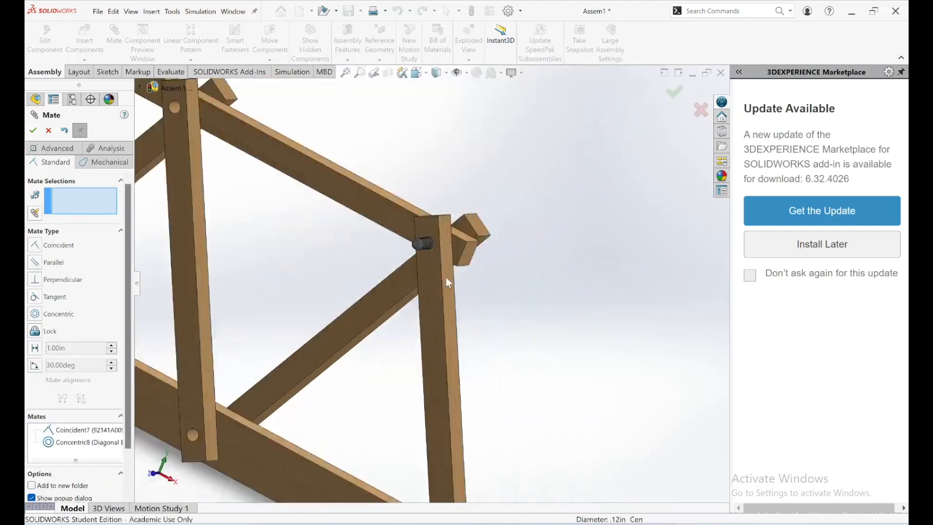
{"action": "middle_click_drag", "start_coordinate": [419, 267], "coordinate": [460, 399]}
{"action": "scroll", "coordinate": [459, 399], "scroll_direction": "down", "scroll_amount": 1}
{"action": "scroll", "coordinate": [457, 395], "scroll_direction": "up", "scroll_amount": 8}
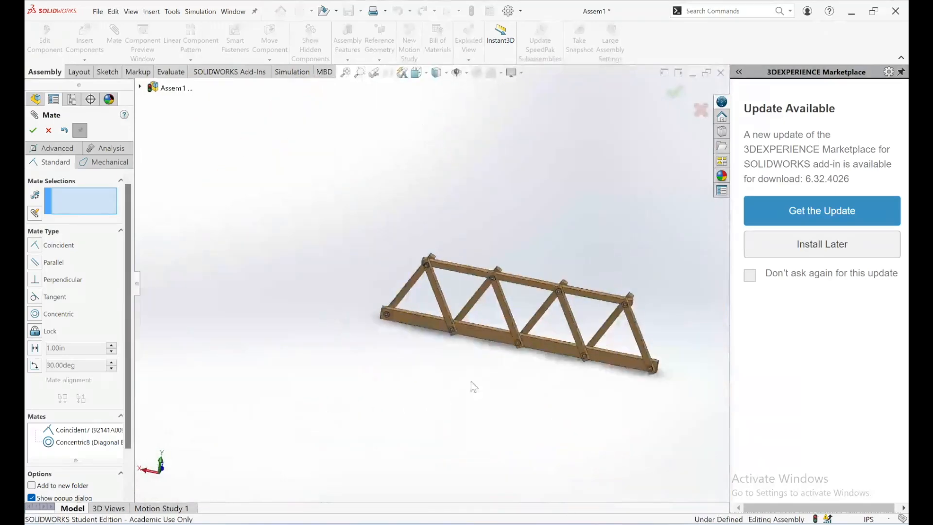
{"action": "scroll", "coordinate": [469, 353], "scroll_direction": "down", "scroll_amount": 2}
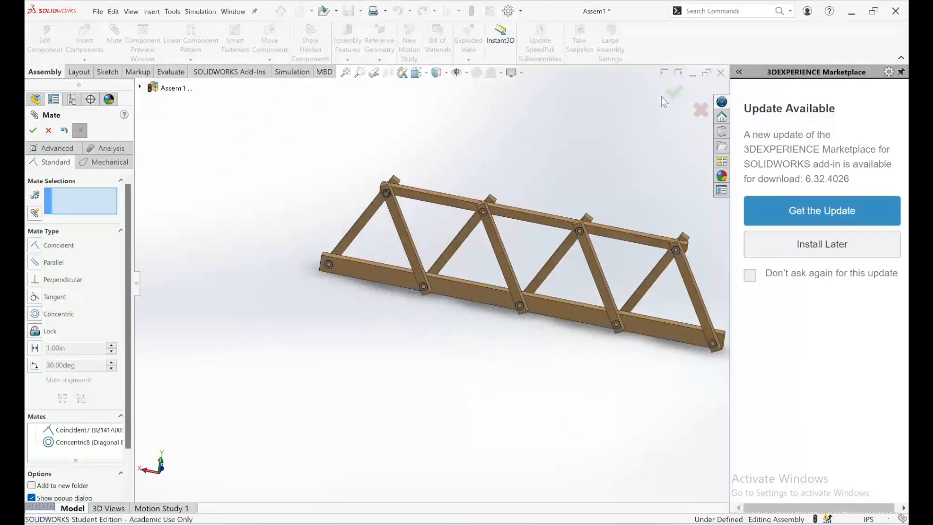
{"action": "left_click", "coordinate": [33, 130]}
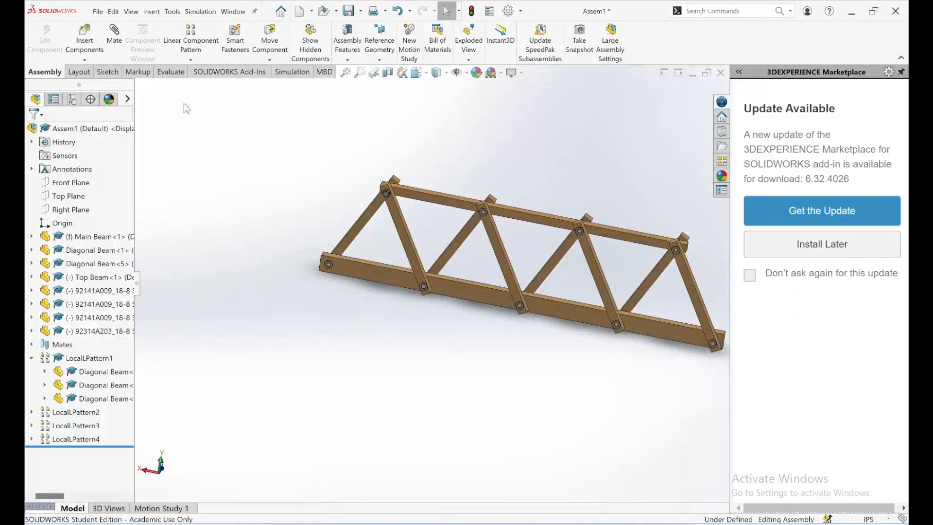
Create a linear pattern of the 92314A203 screw along the top beam's edge with 4 instances spaced 4.3125 in.
{"action": "left_click", "coordinate": [190, 43]}
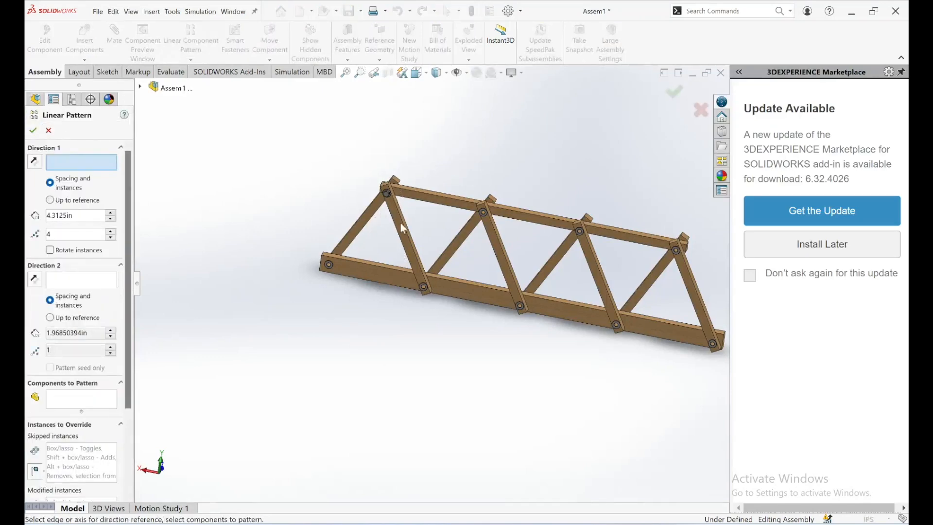
{"action": "scroll", "coordinate": [383, 190], "scroll_direction": "down", "scroll_amount": 6}
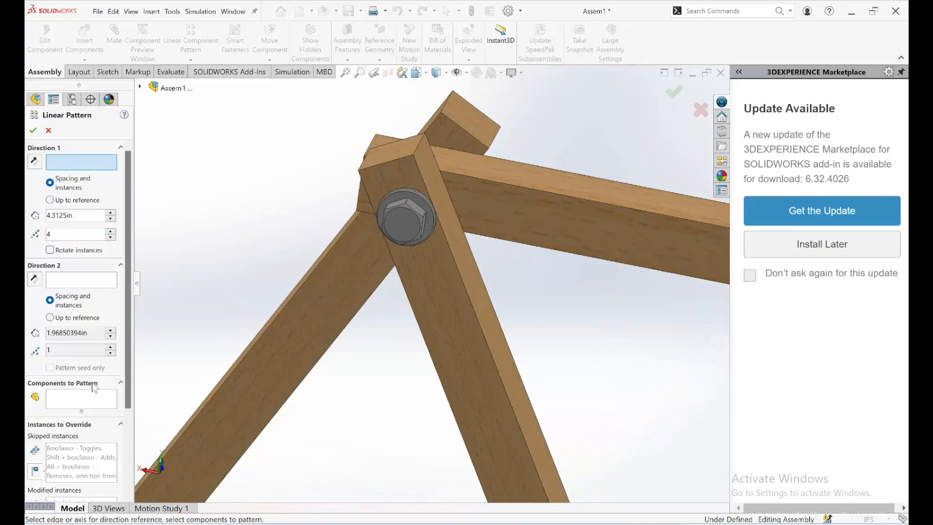
{"action": "left_click", "coordinate": [76, 397]}
{"action": "left_click", "coordinate": [402, 230]}
{"action": "scroll", "coordinate": [194, 260], "scroll_direction": "up", "scroll_amount": 2}
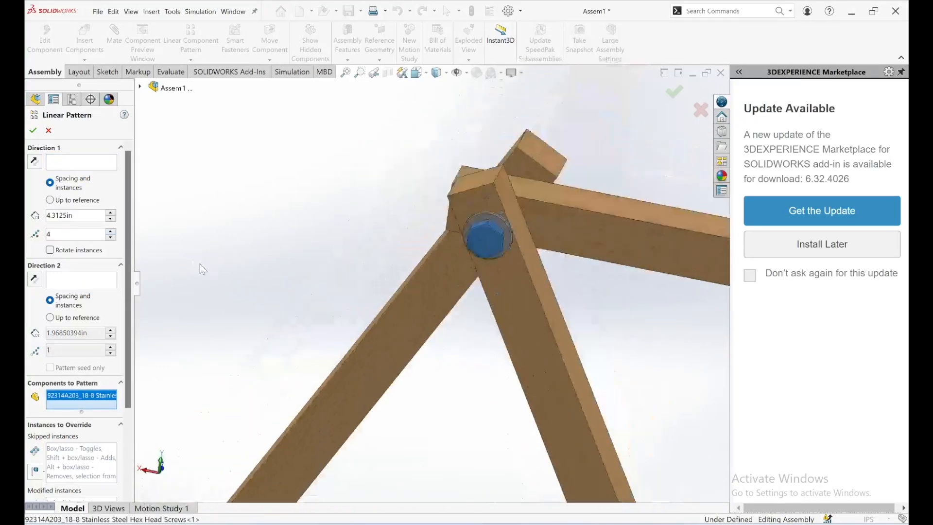
{"action": "left_click", "coordinate": [86, 162]}
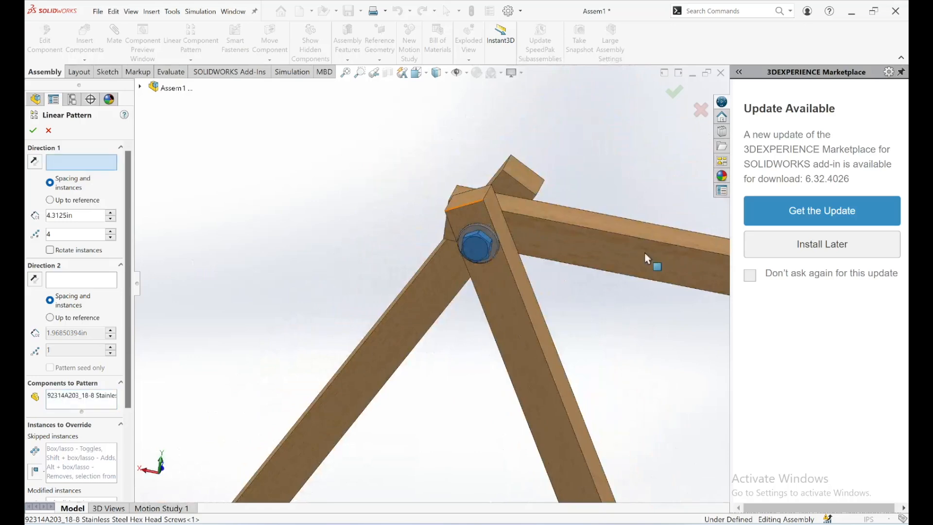
{"action": "left_click", "coordinate": [613, 233]}
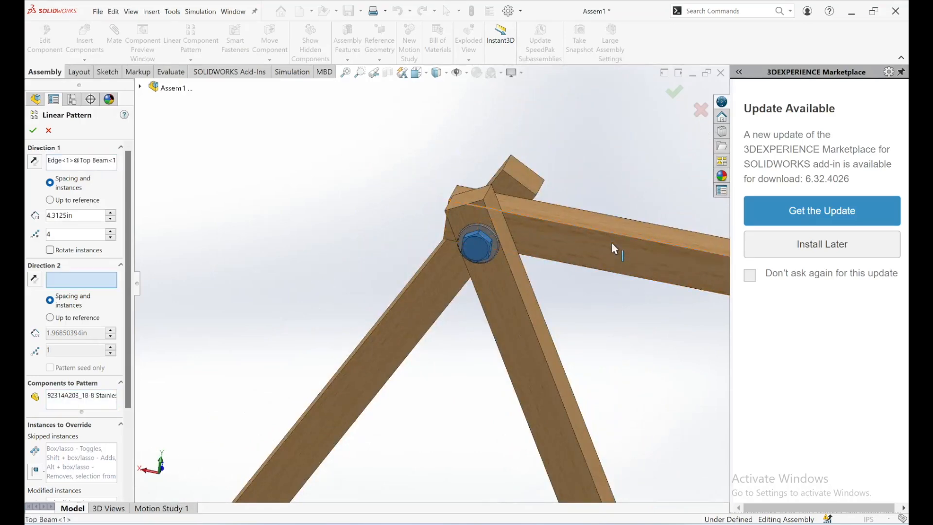
{"action": "scroll", "coordinate": [626, 291], "scroll_direction": "down", "scroll_amount": 3}
{"action": "scroll", "coordinate": [626, 291], "scroll_direction": "up", "scroll_amount": 10}
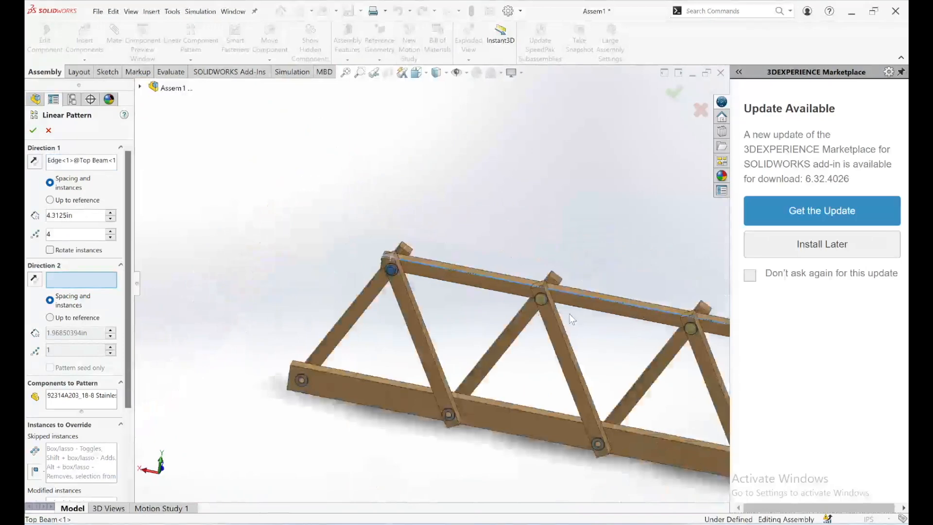
{"action": "scroll", "coordinate": [622, 321], "scroll_direction": "down", "scroll_amount": 3}
{"action": "left_click", "coordinate": [33, 129]}
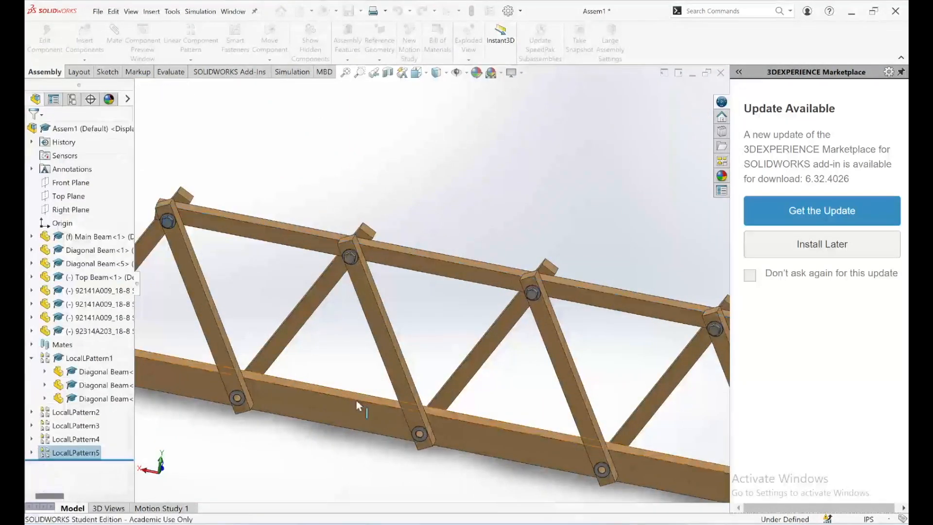
Insert the 93075A199_Low-Strength Zinc-Plated Steel Hex Head Screws part from the Downloads folder beside the main beam's open end.
{"action": "scroll", "coordinate": [345, 356], "scroll_direction": "down", "scroll_amount": 3}
{"action": "scroll", "coordinate": [345, 355], "scroll_direction": "up", "scroll_amount": 3}
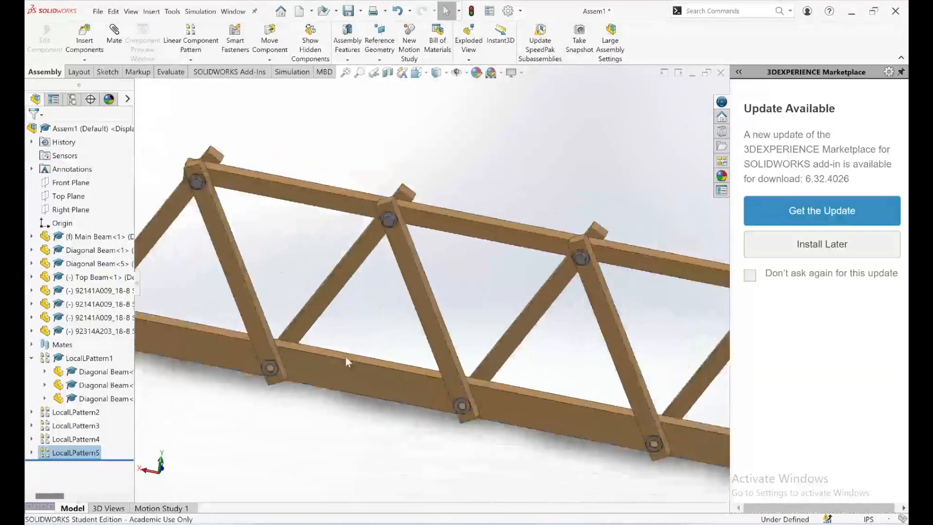
{"action": "key", "text": "f"}
{"action": "scroll", "coordinate": [292, 325], "scroll_direction": "down", "scroll_amount": 2}
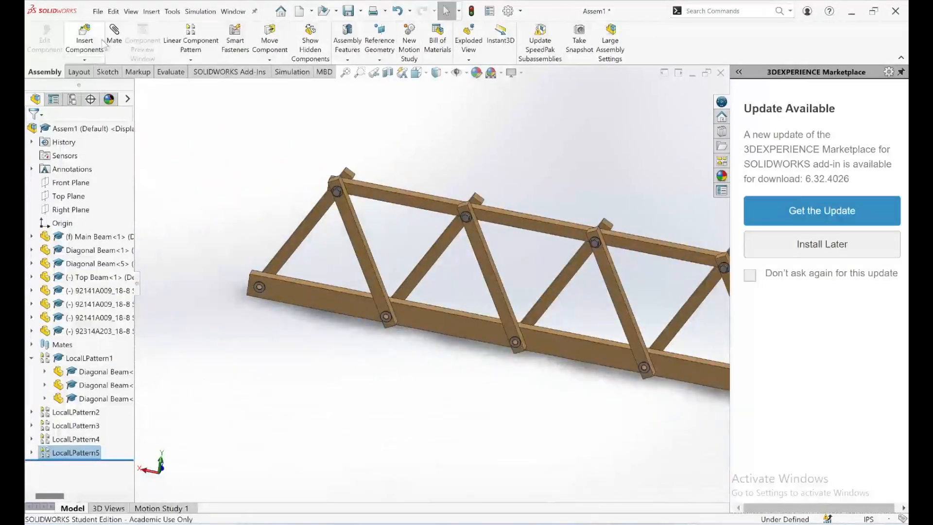
{"action": "left_click", "coordinate": [89, 43]}
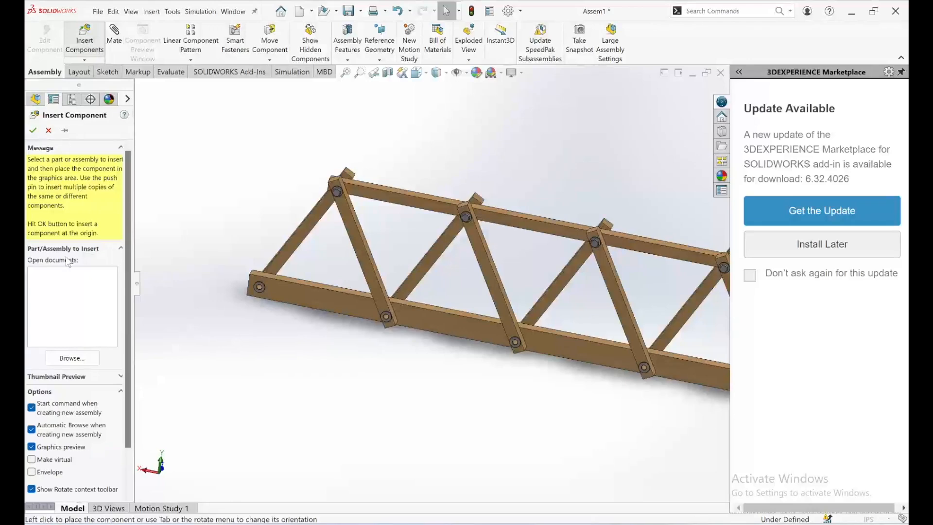
{"action": "left_click", "coordinate": [63, 358]}
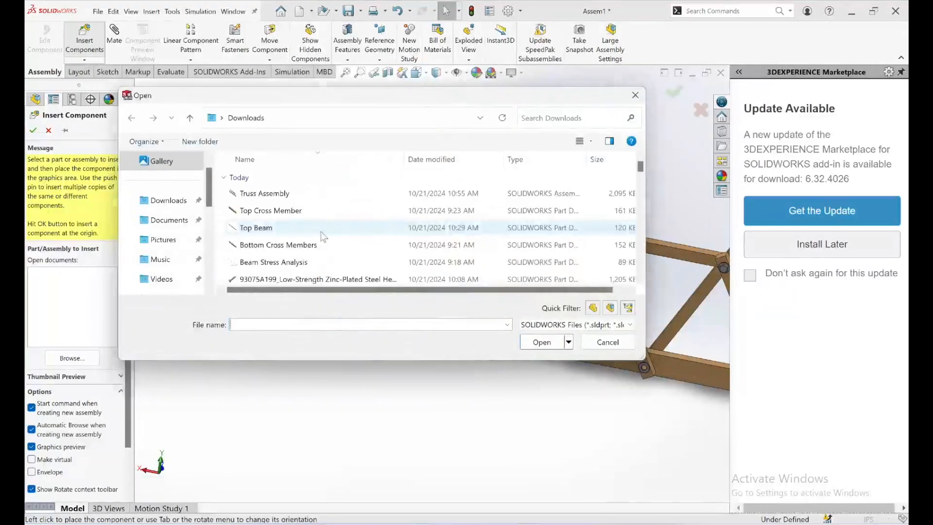
{"action": "scroll", "coordinate": [319, 233], "scroll_direction": "down", "scroll_amount": 1}
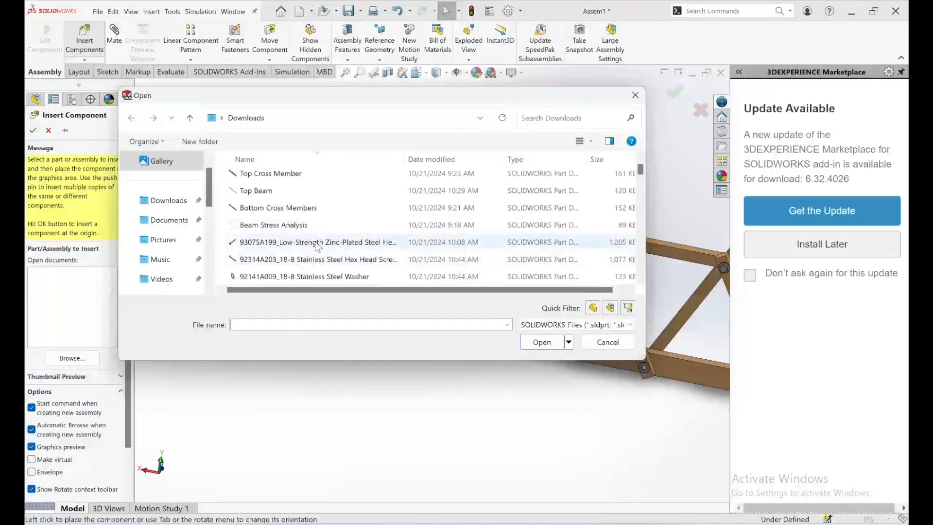
{"action": "double_click", "coordinate": [316, 246]}
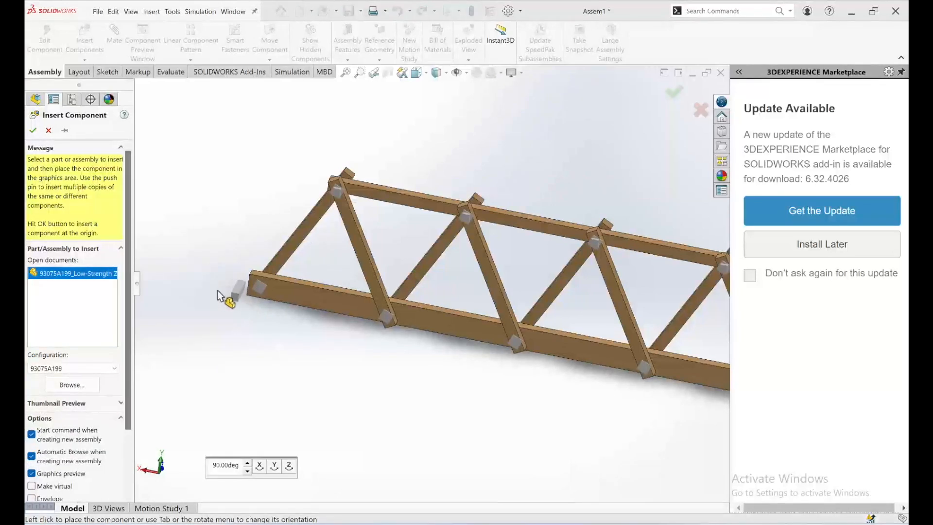
{"action": "left_click", "coordinate": [253, 275]}
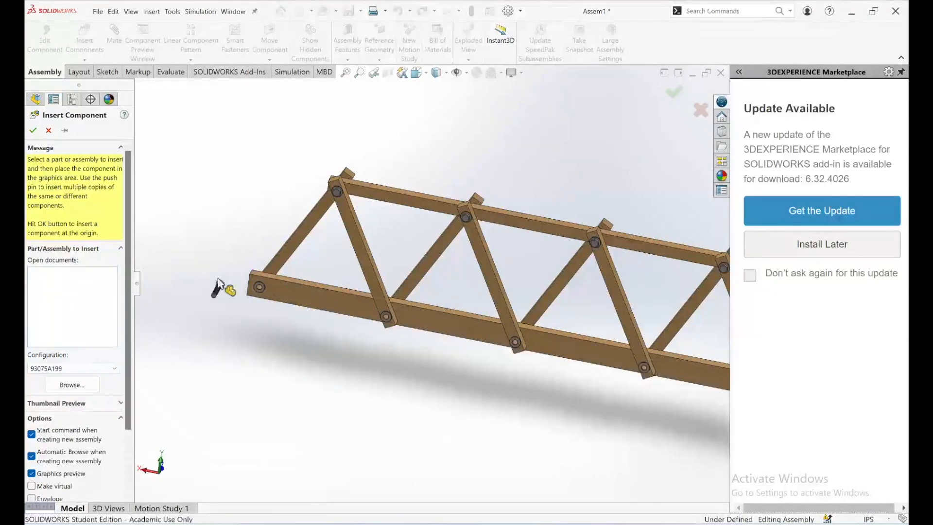
{"action": "scroll", "coordinate": [246, 294], "scroll_direction": "down", "scroll_amount": 3}
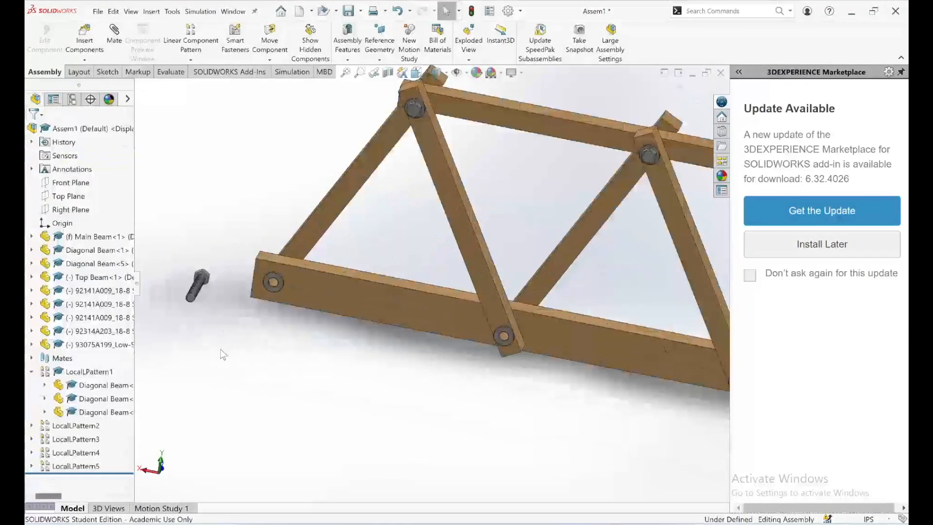
{"action": "middle_click_drag", "start_coordinate": [219, 357], "coordinate": [223, 356]}
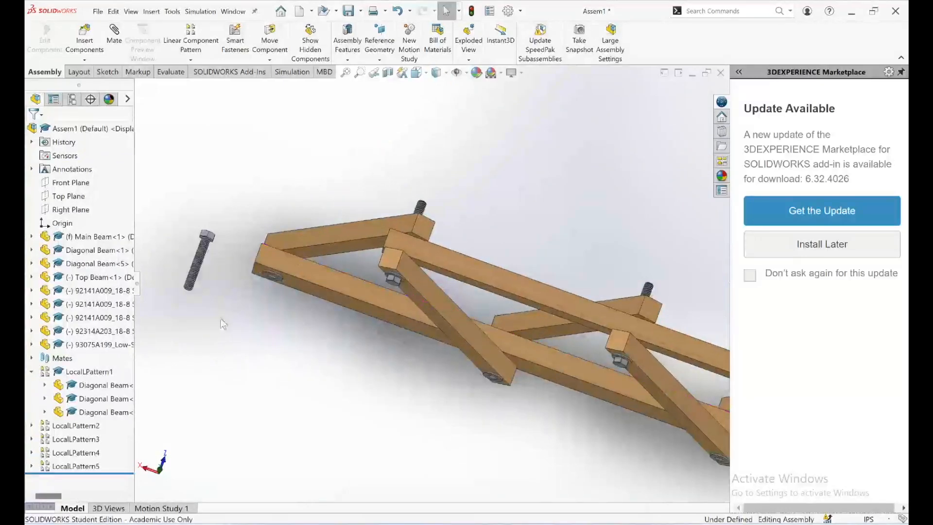
{"action": "scroll", "coordinate": [220, 256], "scroll_direction": "down", "scroll_amount": 3}
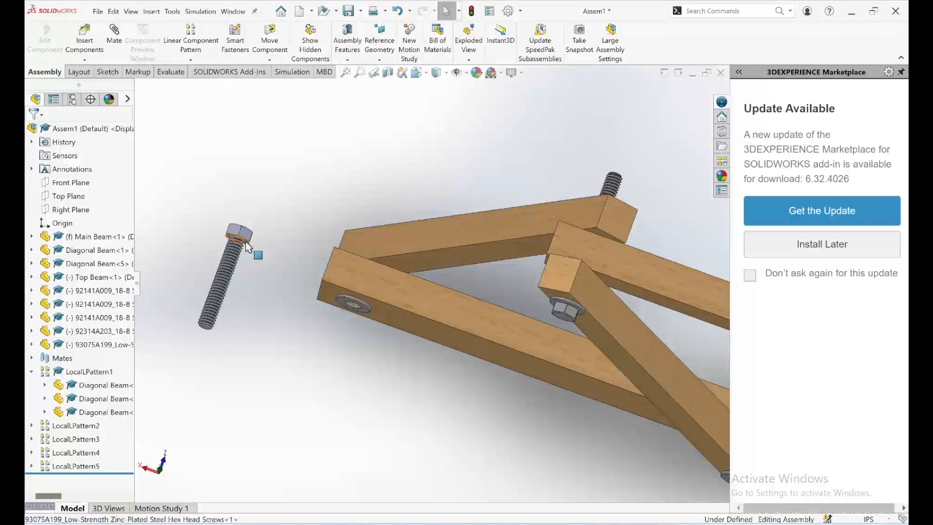
{"action": "left_click", "coordinate": [247, 247]}
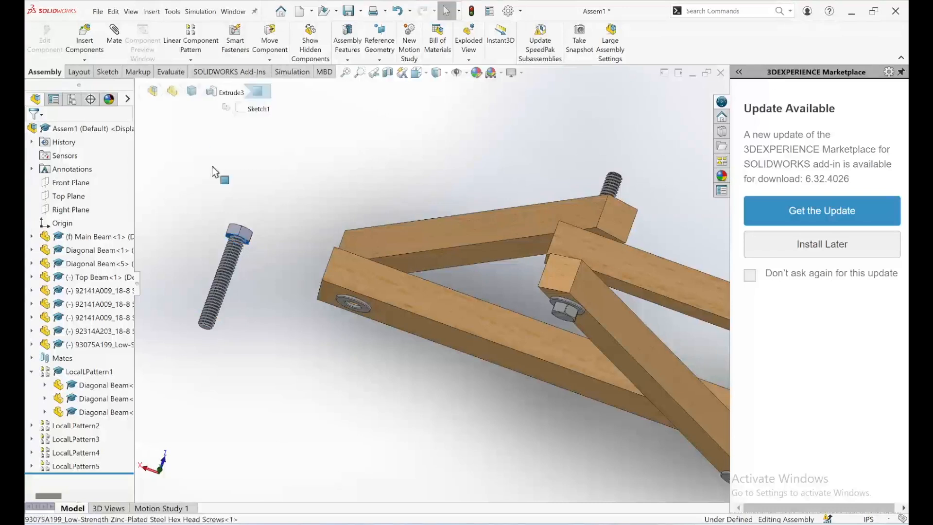
{"action": "left_click", "coordinate": [115, 32]}
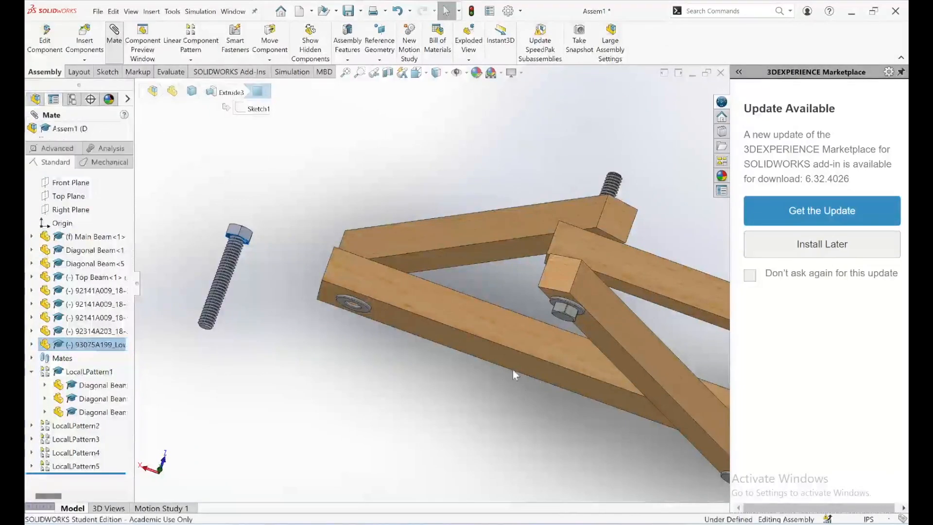
{"action": "scroll", "coordinate": [287, 200], "scroll_direction": "up", "scroll_amount": 3}
{"action": "left_click", "coordinate": [49, 130]}
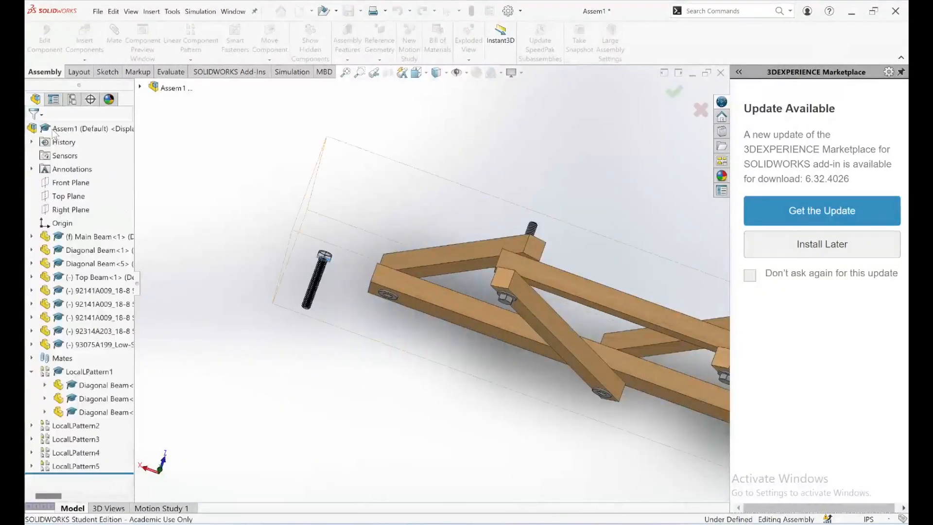
Examine the truss's bolted joints, washers and placed screws along its length from the front and back.
{"action": "scroll", "coordinate": [549, 437], "scroll_direction": "down", "scroll_amount": 5}
{"action": "scroll", "coordinate": [554, 432], "scroll_direction": "up", "scroll_amount": 5}
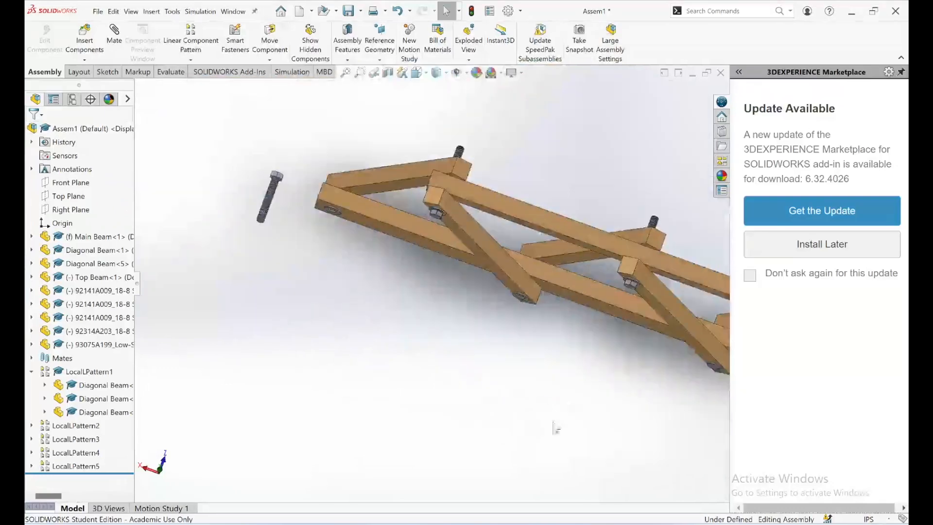
{"action": "middle_click_drag", "start_coordinate": [464, 295], "coordinate": [503, 200]}
{"action": "scroll", "coordinate": [517, 255], "scroll_direction": "up", "scroll_amount": 5}
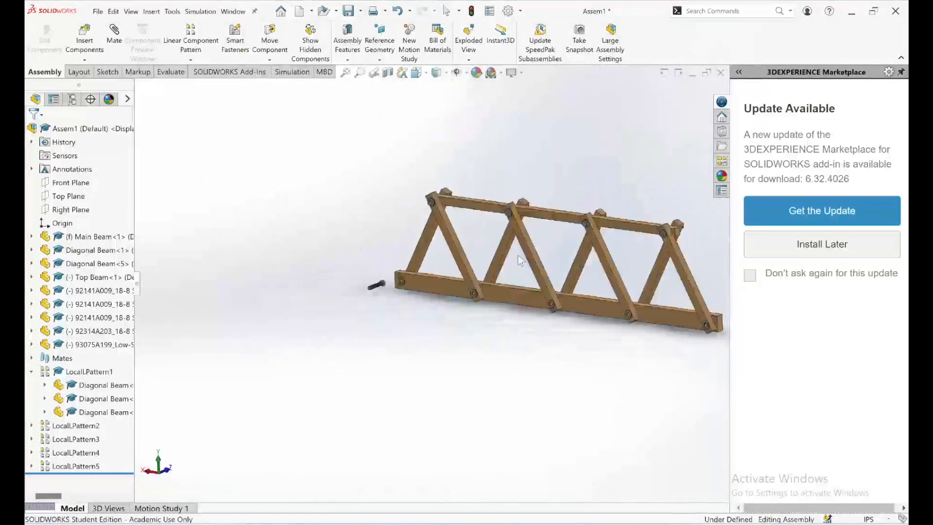
{"action": "scroll", "coordinate": [529, 263], "scroll_direction": "down", "scroll_amount": 6}
{"action": "scroll", "coordinate": [534, 269], "scroll_direction": "up", "scroll_amount": 5}
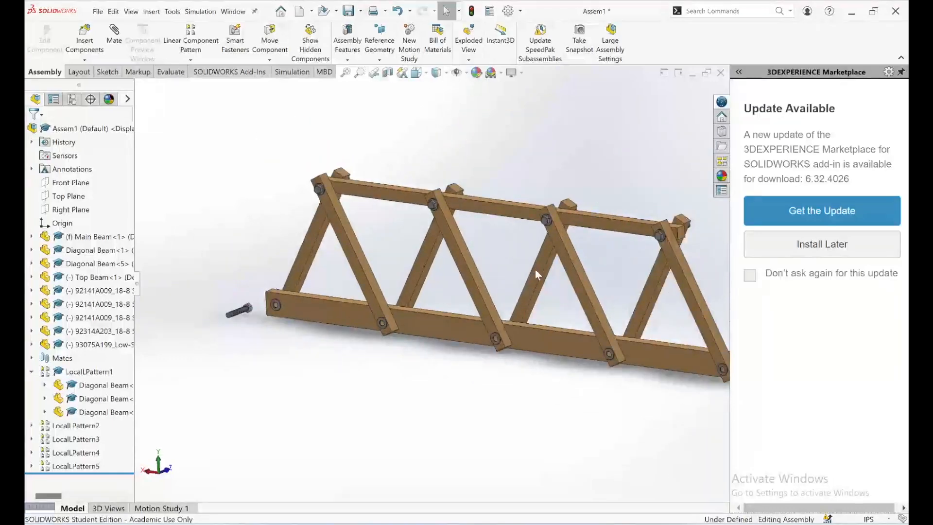
{"action": "scroll", "coordinate": [501, 248], "scroll_direction": "down", "scroll_amount": 5}
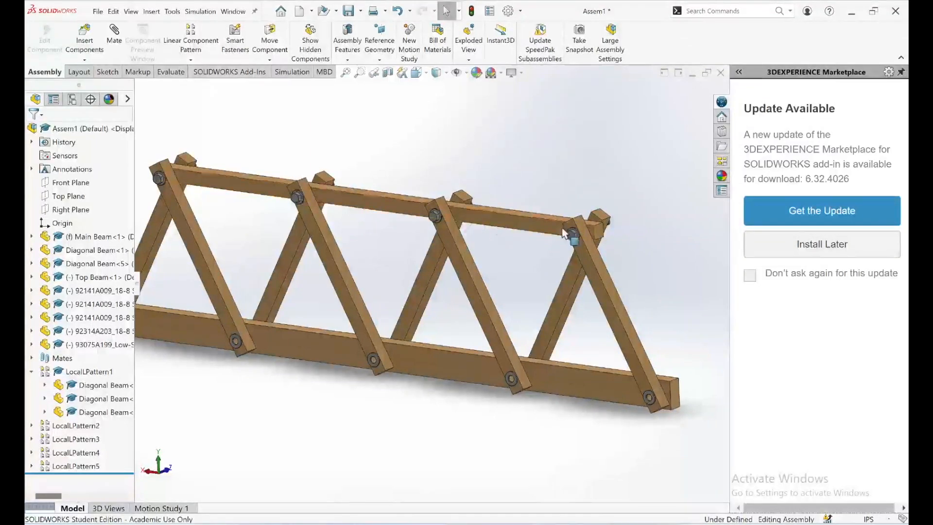
{"action": "scroll", "coordinate": [561, 228], "scroll_direction": "down", "scroll_amount": 1}
{"action": "middle_click_drag", "start_coordinate": [586, 260], "coordinate": [490, 267]}
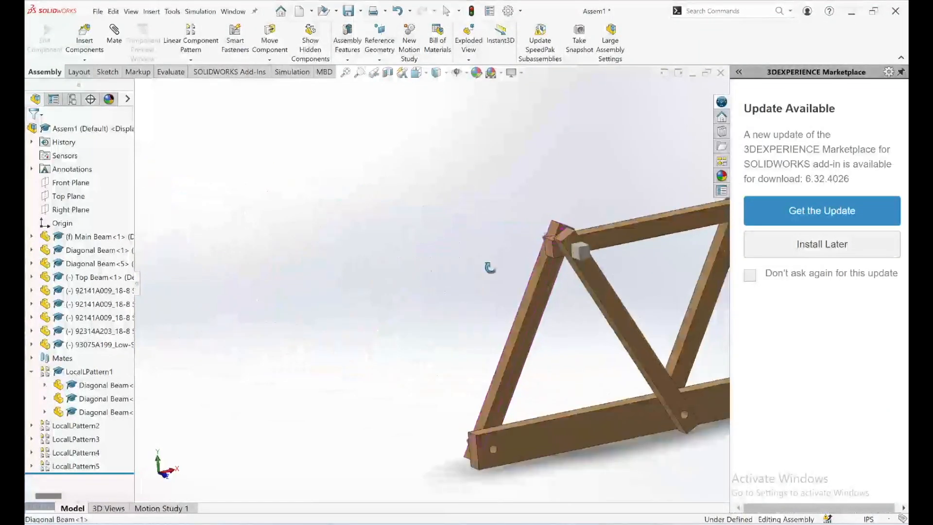
{"action": "middle_click_drag", "start_coordinate": [653, 290], "coordinate": [630, 327]}
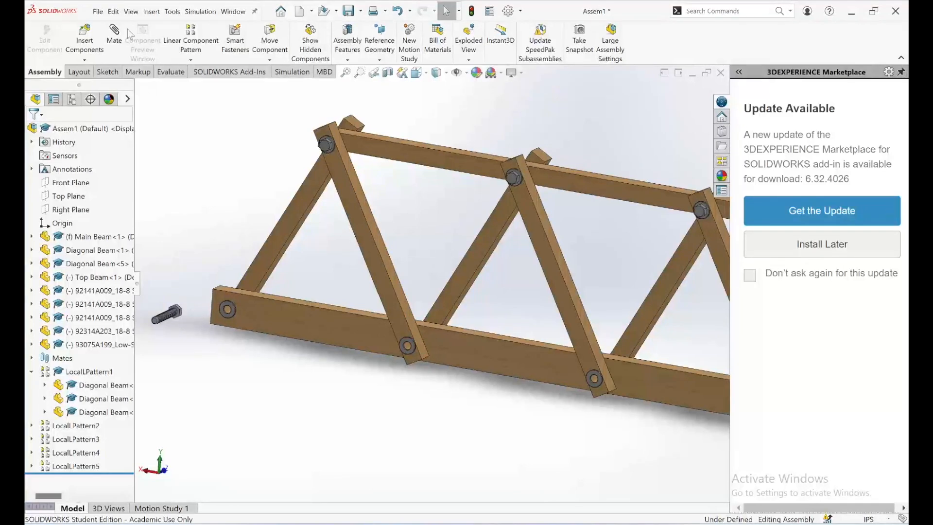
Move the loose 93075A199 screw slightly lower beside the main beam's end and exit the Mate command.
{"action": "left_click", "coordinate": [113, 36]}
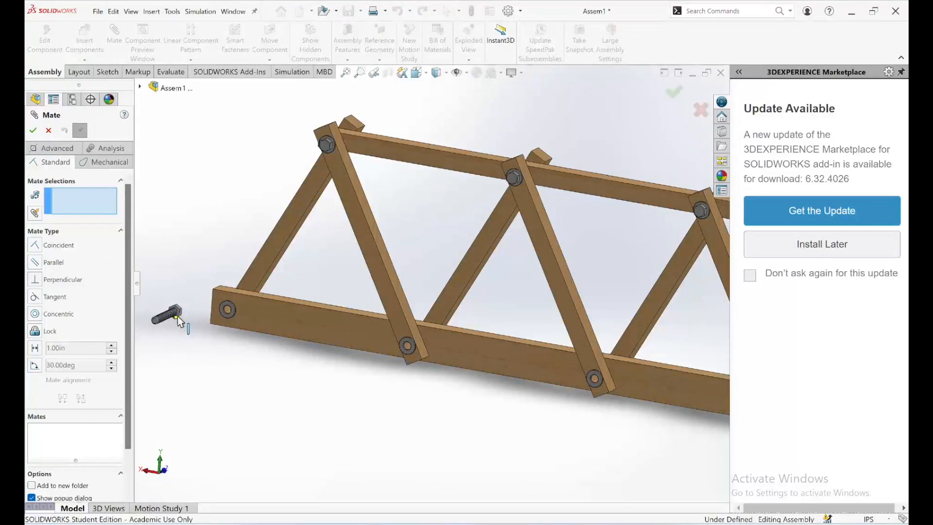
{"action": "left_click_drag", "start_coordinate": [178, 314], "coordinate": [188, 335]}
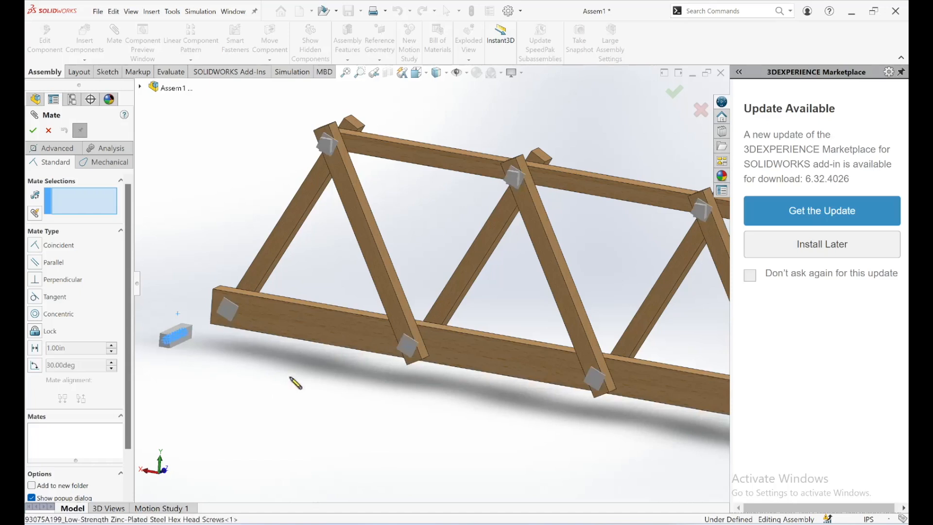
{"action": "key", "text": "Escape"}
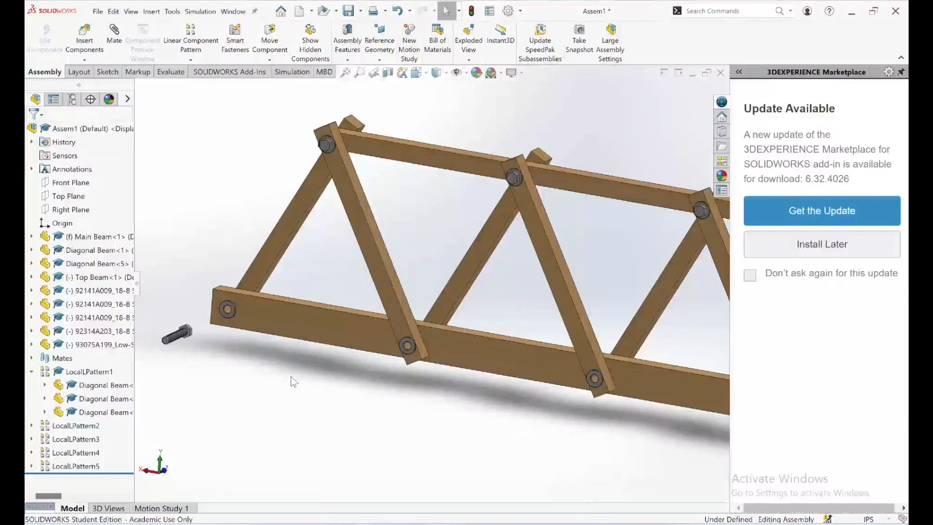
Show the previews of the open Main Beam and Assem1 windows.
{"action": "mouse_move", "coordinate": [603, 523]}
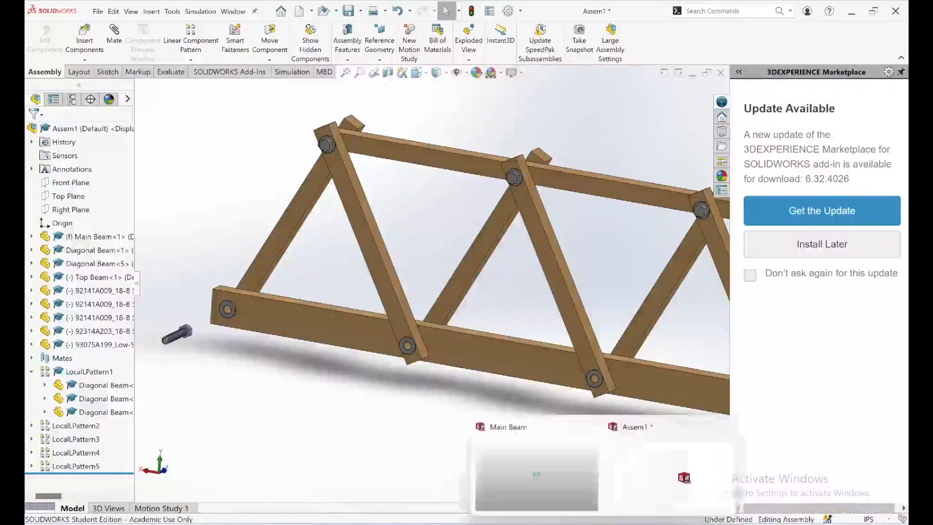